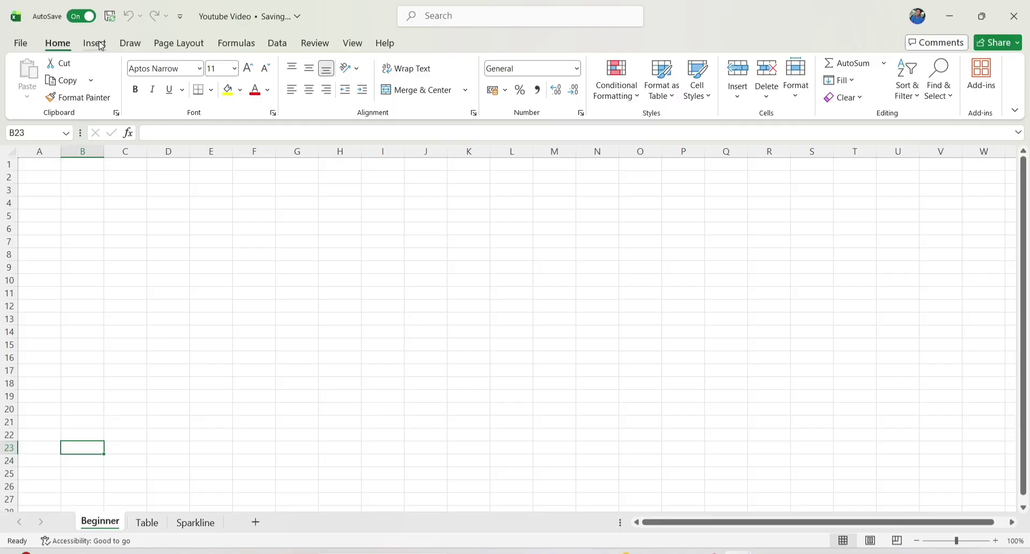
{"action": "left_click", "coordinate": [96, 43]}
{"action": "left_click", "coordinate": [135, 44]}
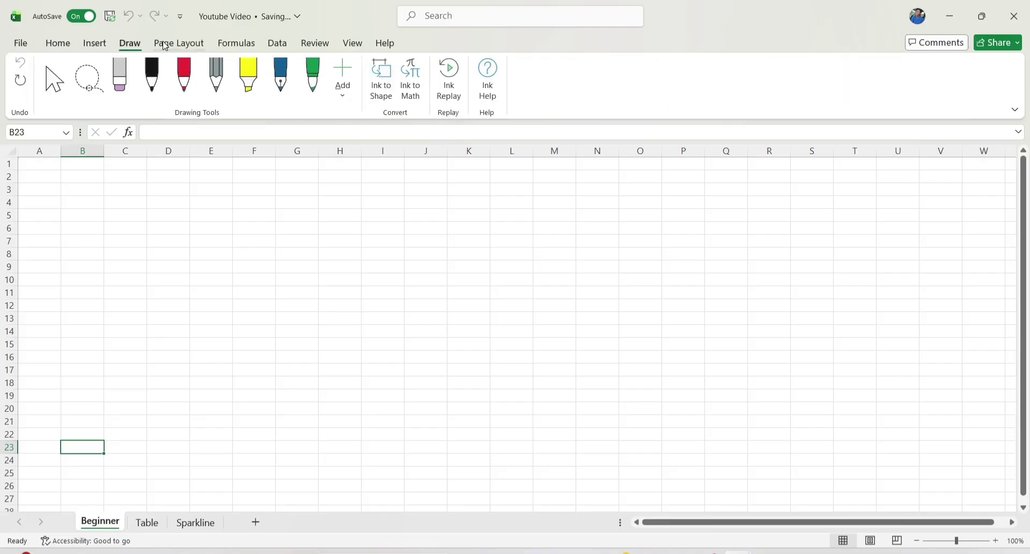
{"action": "left_click", "coordinate": [183, 44]}
{"action": "left_click", "coordinate": [251, 44]}
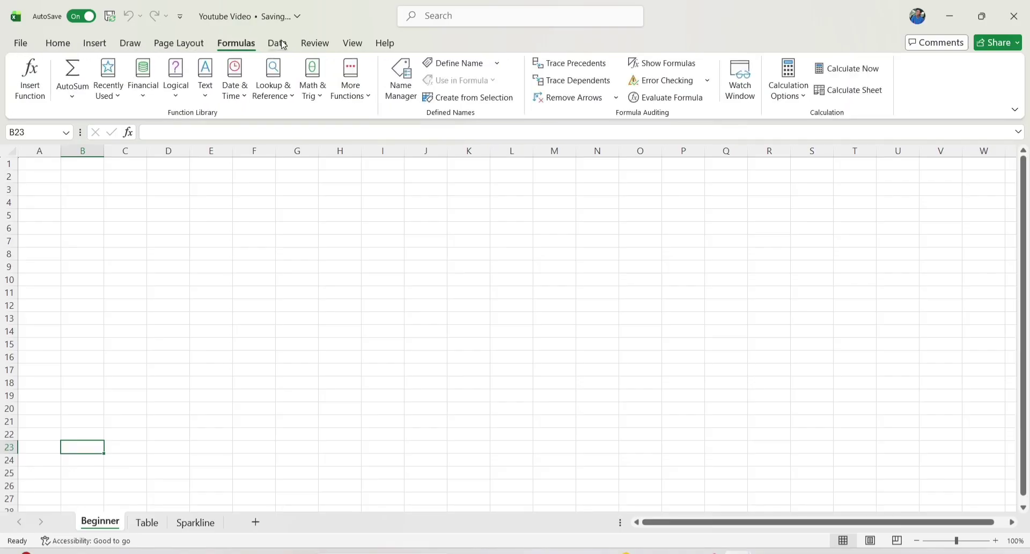
{"action": "left_click", "coordinate": [57, 44]}
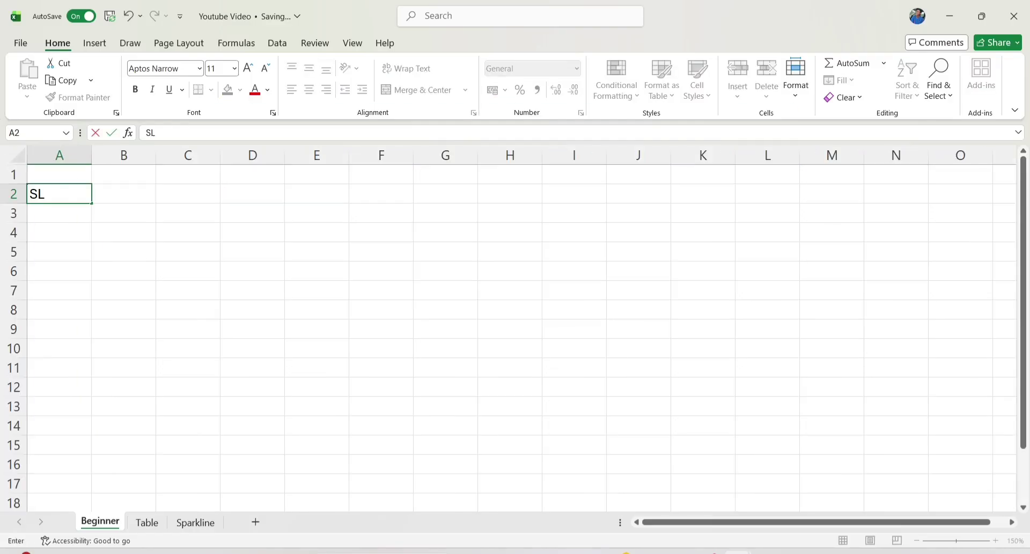
Enter the heading SL NO in cell A2 with the serial numbers 1 and 2 below it.
{"action": "type", "text": "NO"}
{"action": "key", "text": "Return"}
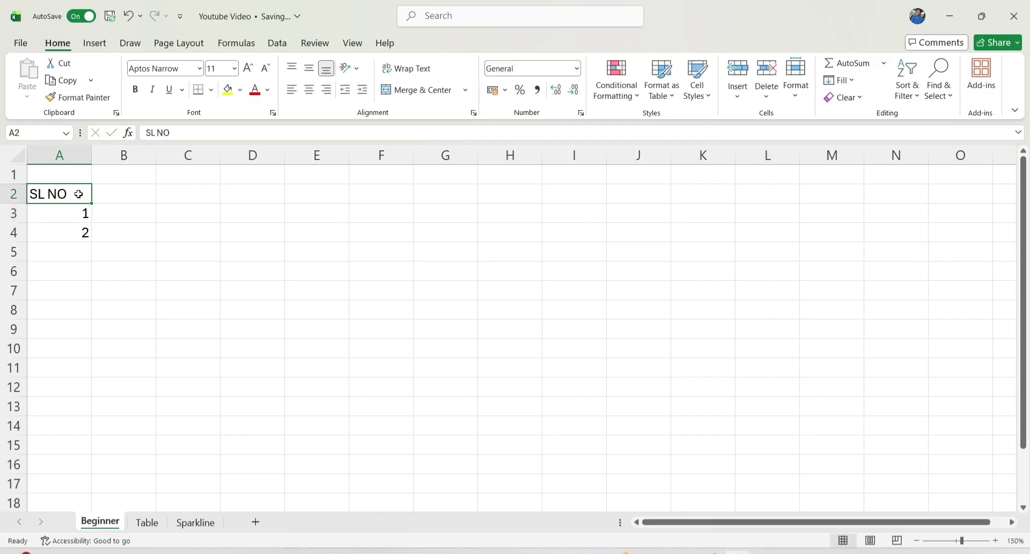
{"action": "key", "text": "Right"}
{"action": "key", "text": "Right"}
{"action": "key", "text": "Right"}
{"action": "key", "text": "Right"}
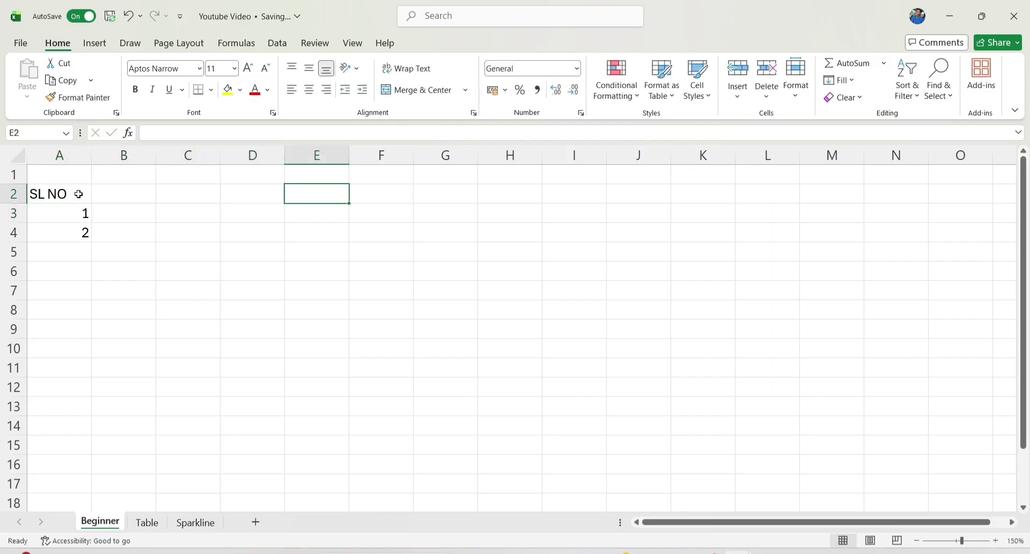
{"action": "key", "text": "shift+Tab"}
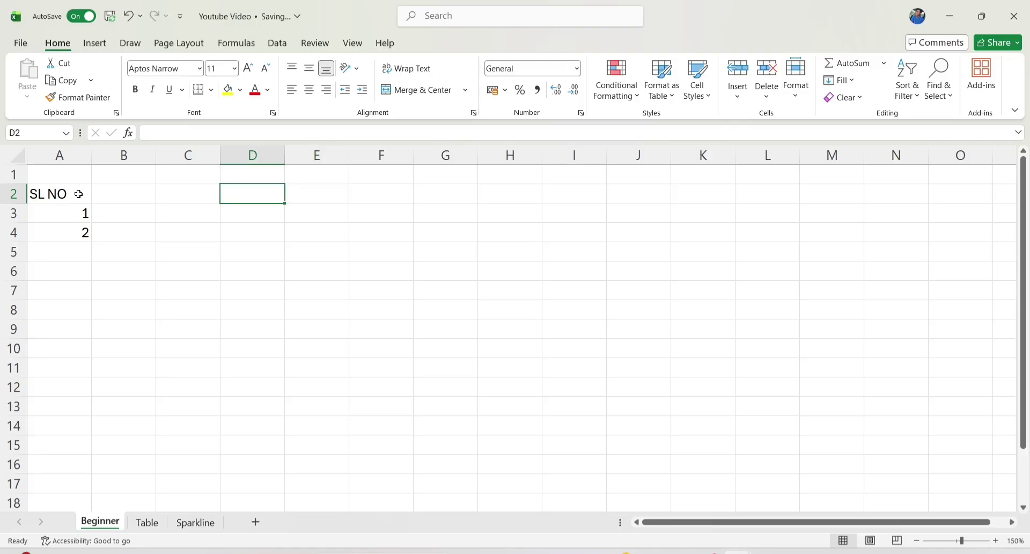
{"action": "key", "text": "shift+Tab"}
{"action": "key", "text": "shift+Tab"}
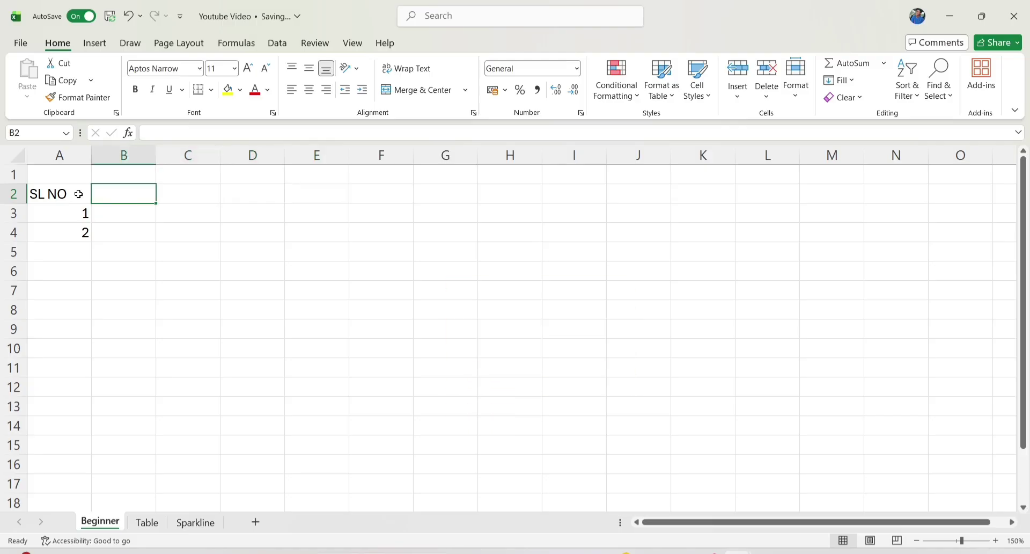
Extend the serial numbers in A3:A4 down column A as a series up to 10.
{"action": "left_click", "coordinate": [78, 193]}
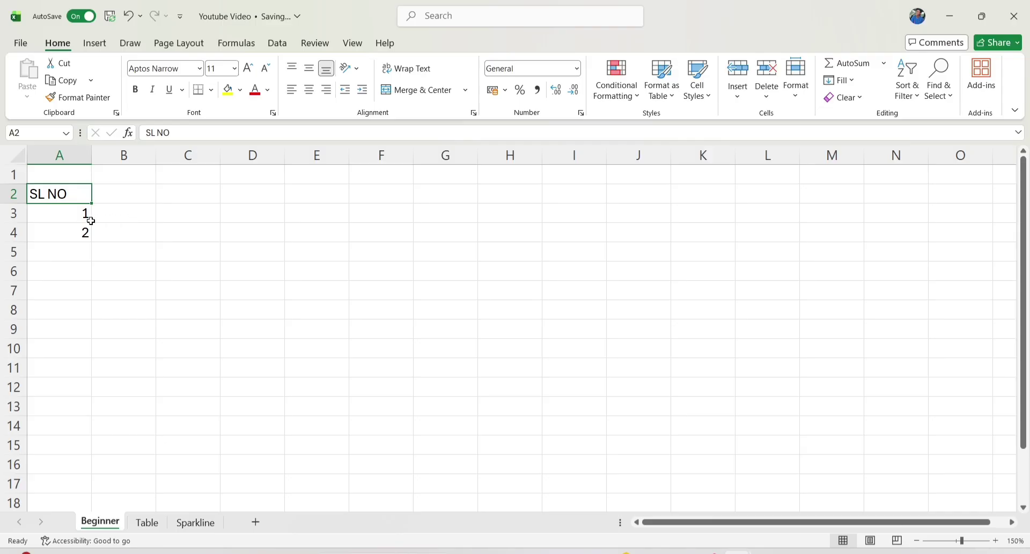
{"action": "left_click_drag", "start_coordinate": [83, 213], "coordinate": [83, 232]}
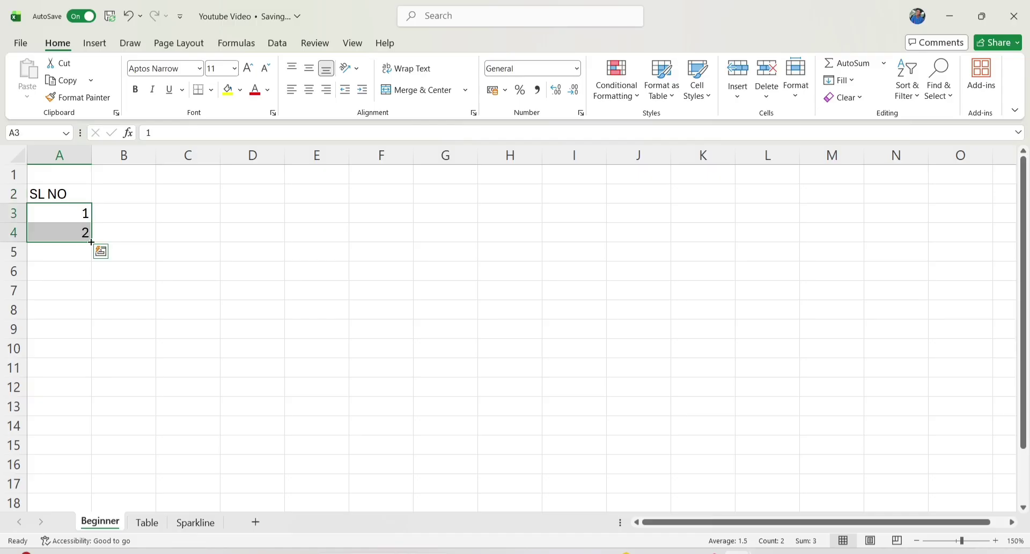
{"action": "left_click_drag", "start_coordinate": [91, 242], "coordinate": [92, 444]}
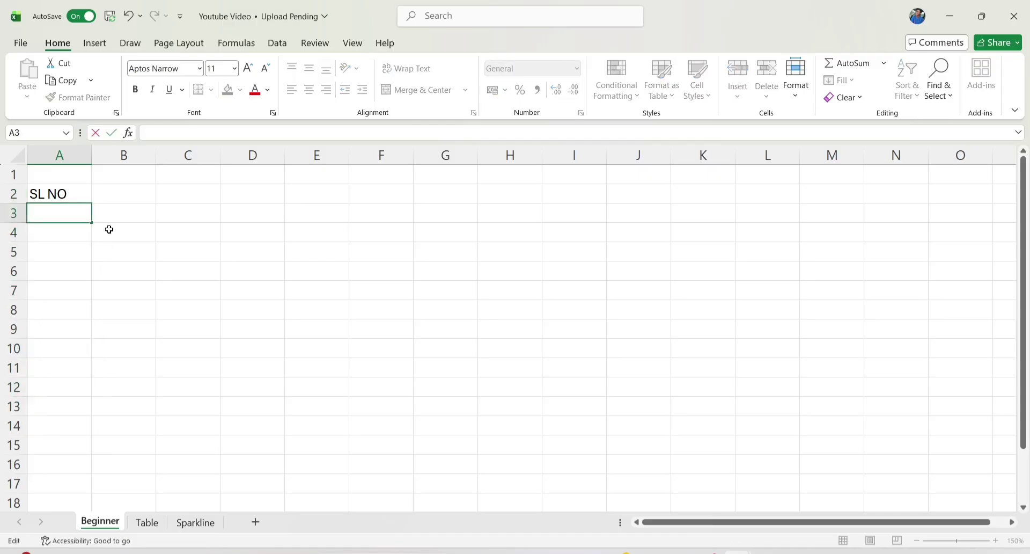
Try generating 100 serial numbers from cell A3 with =SEQUENCE(100), look through the list, and undo the formula.
{"action": "type", "text": "="}
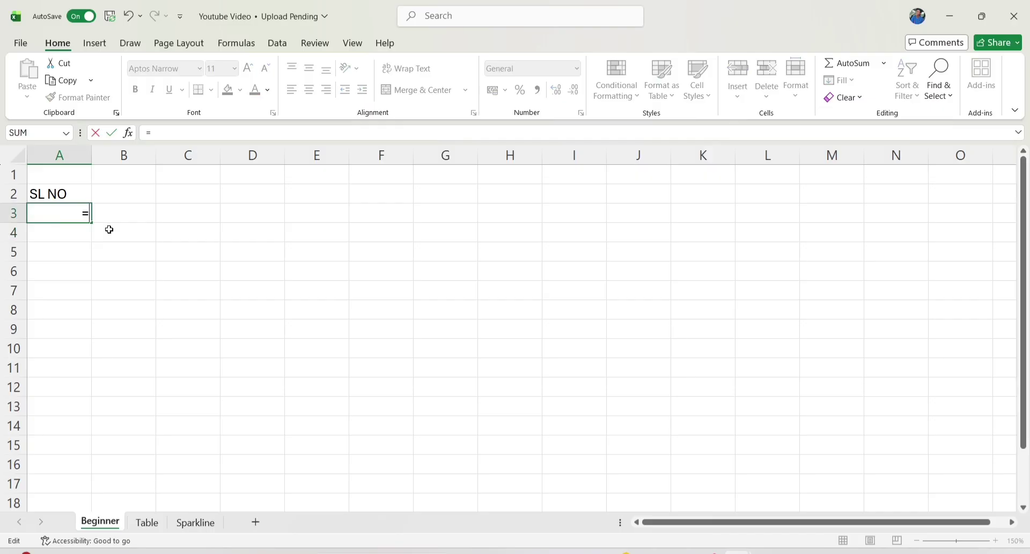
{"action": "type", "text": "SEQ"}
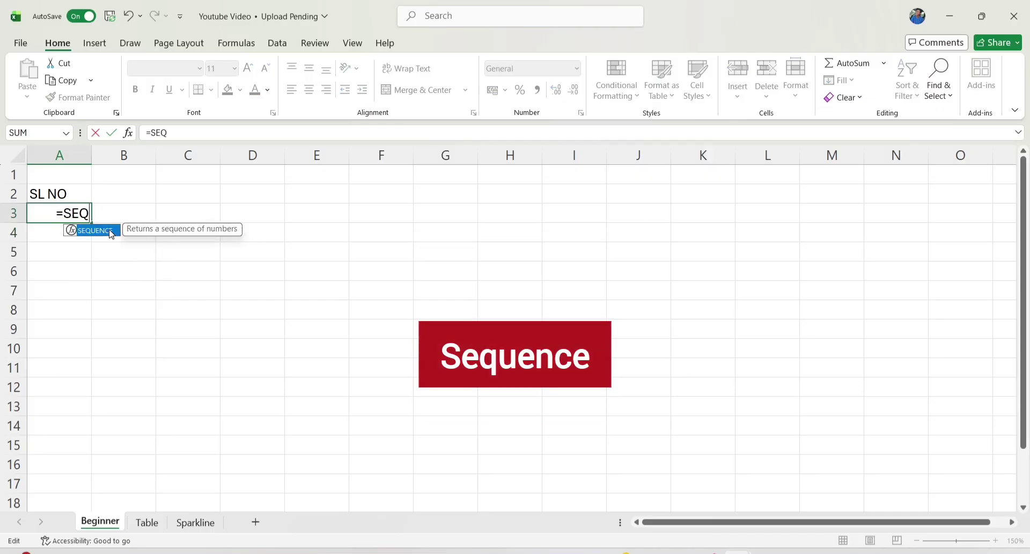
{"action": "double_click", "coordinate": [112, 232]}
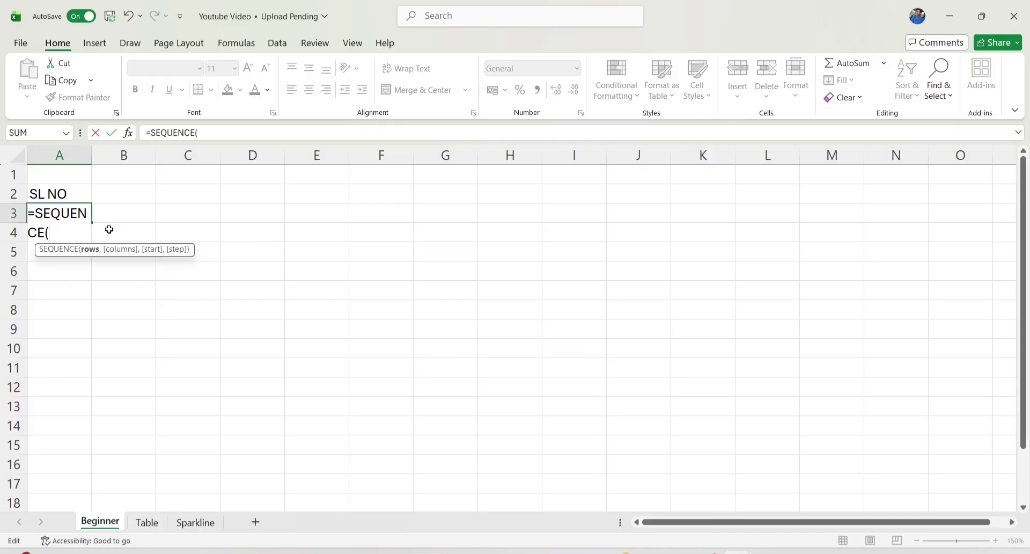
{"action": "type", "text": "100)"}
{"action": "key", "text": "Return"}
{"action": "scroll", "coordinate": [78, 308], "scroll_direction": "down", "scroll_amount": 4}
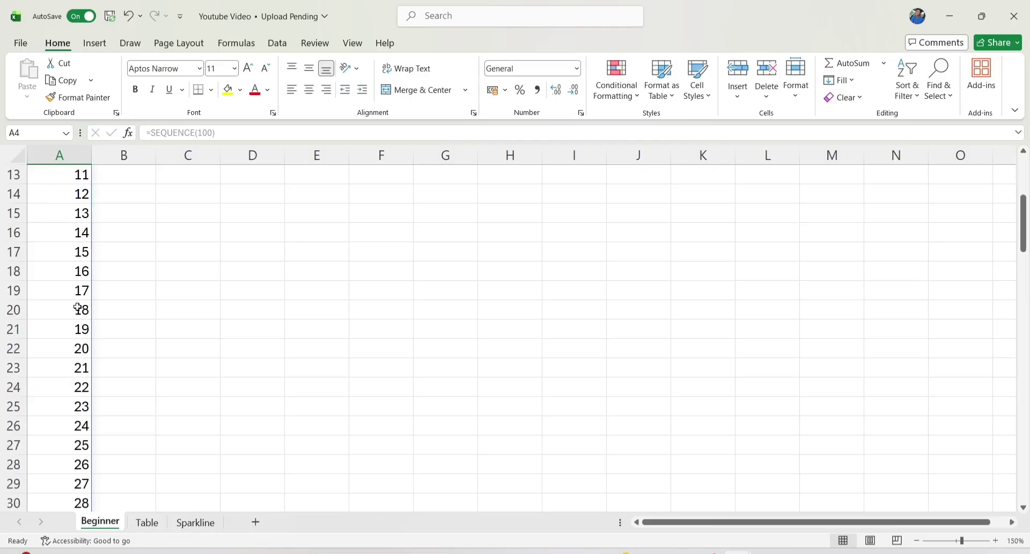
{"action": "scroll", "coordinate": [78, 308], "scroll_direction": "down", "scroll_amount": 20}
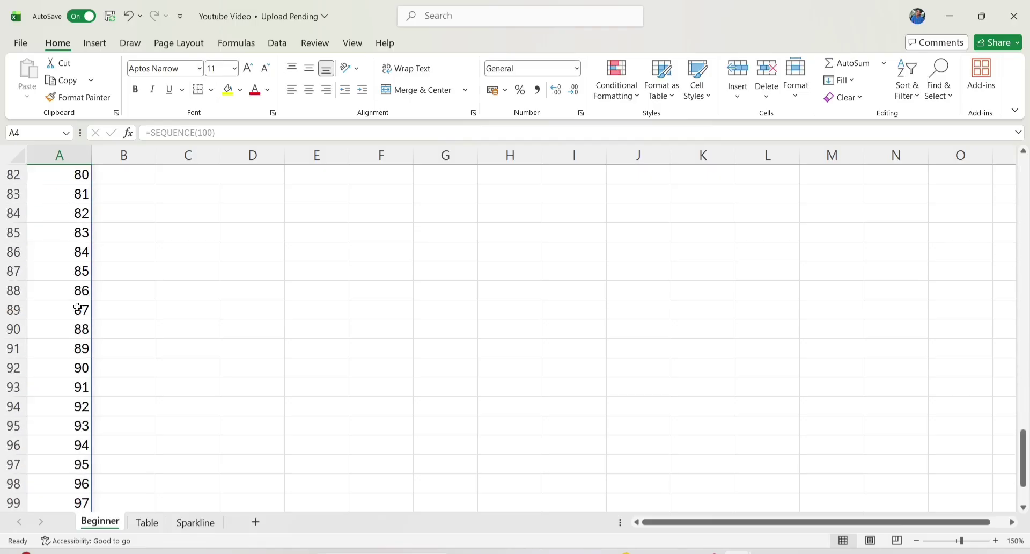
{"action": "scroll", "coordinate": [78, 308], "scroll_direction": "down", "scroll_amount": 5}
{"action": "scroll", "coordinate": [77, 306], "scroll_direction": "up", "scroll_amount": 20}
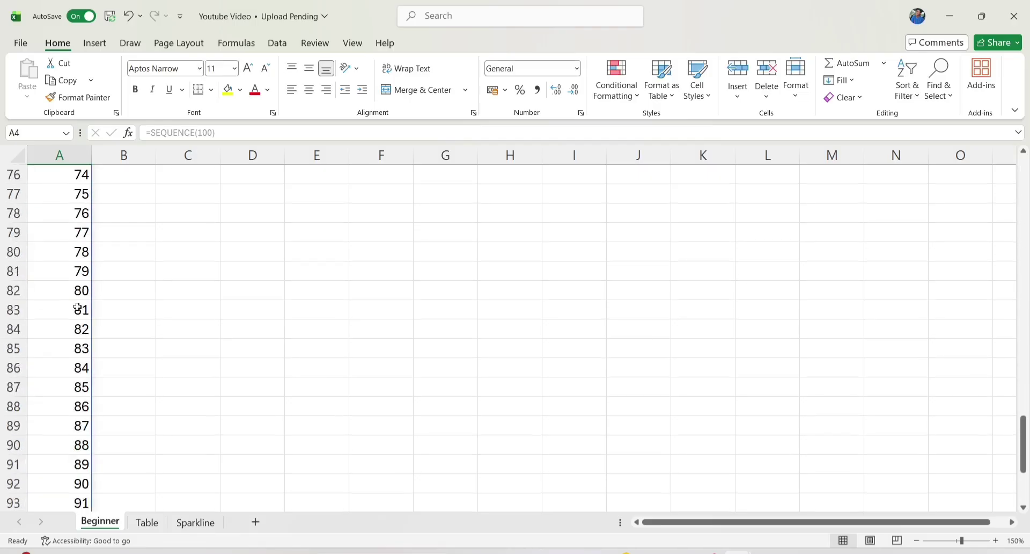
{"action": "scroll", "coordinate": [78, 308], "scroll_direction": "up", "scroll_amount": 11}
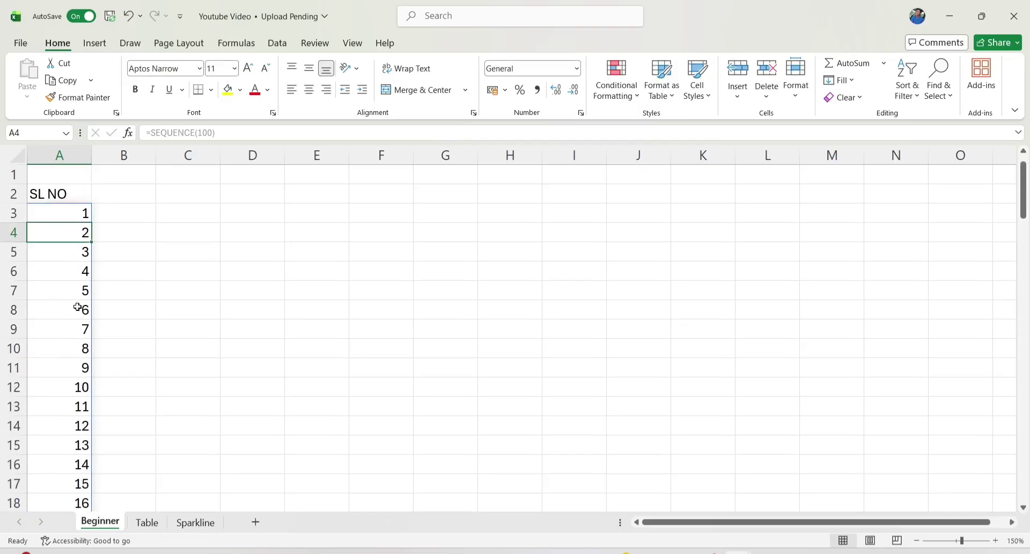
{"action": "key", "text": "ctrl+z"}
Enter JAN in cell B2 and fill the month headings across row 2 through APR in E2.
{"action": "left_click", "coordinate": [125, 194]}
{"action": "type", "text": "JAN"}
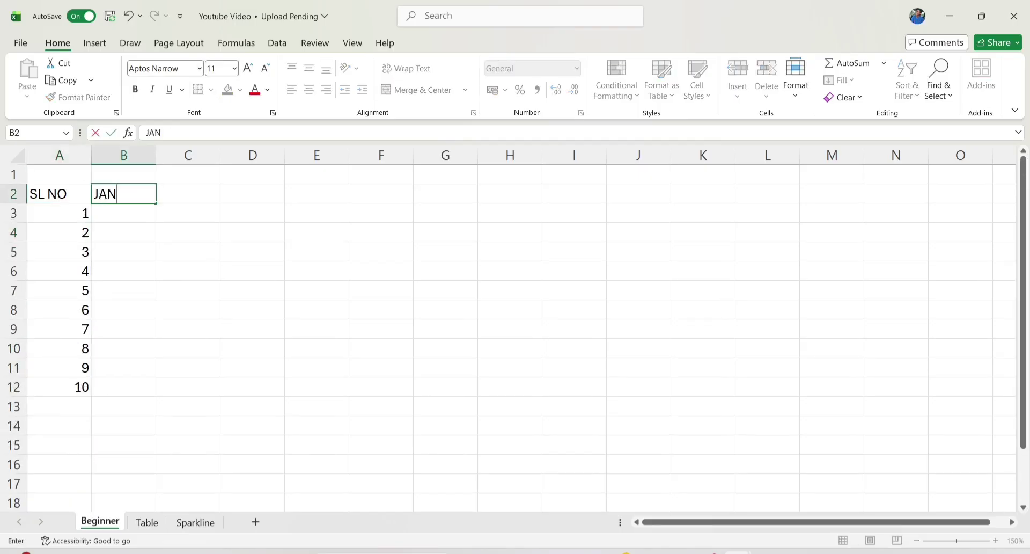
{"action": "left_click", "coordinate": [163, 195]}
{"action": "left_click", "coordinate": [149, 197]}
{"action": "left_click_drag", "start_coordinate": [156, 203], "coordinate": [317, 212]}
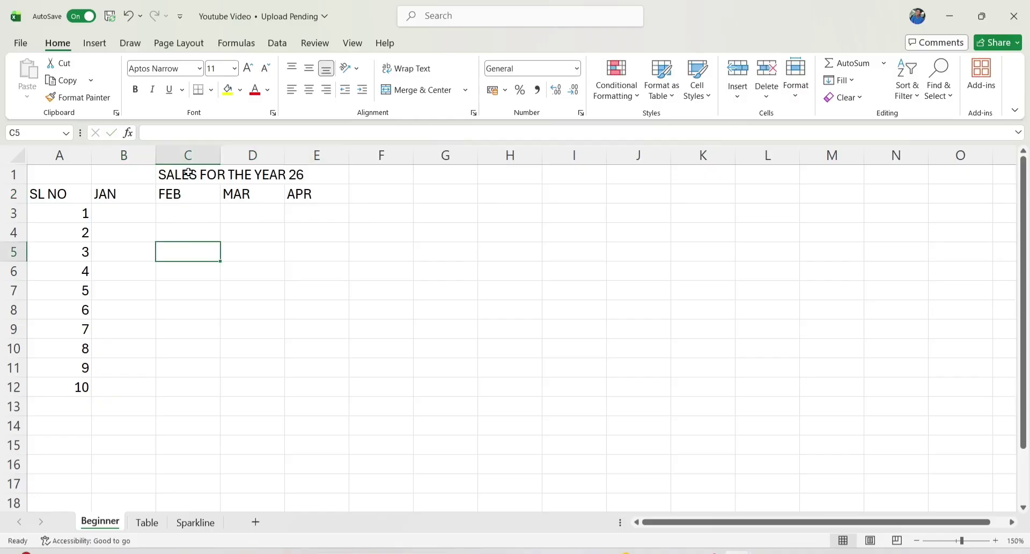
Merge and center the title SALES FOR THE YEAR 26 across B1:E1, above the month headings.
{"action": "left_click", "coordinate": [188, 173]}
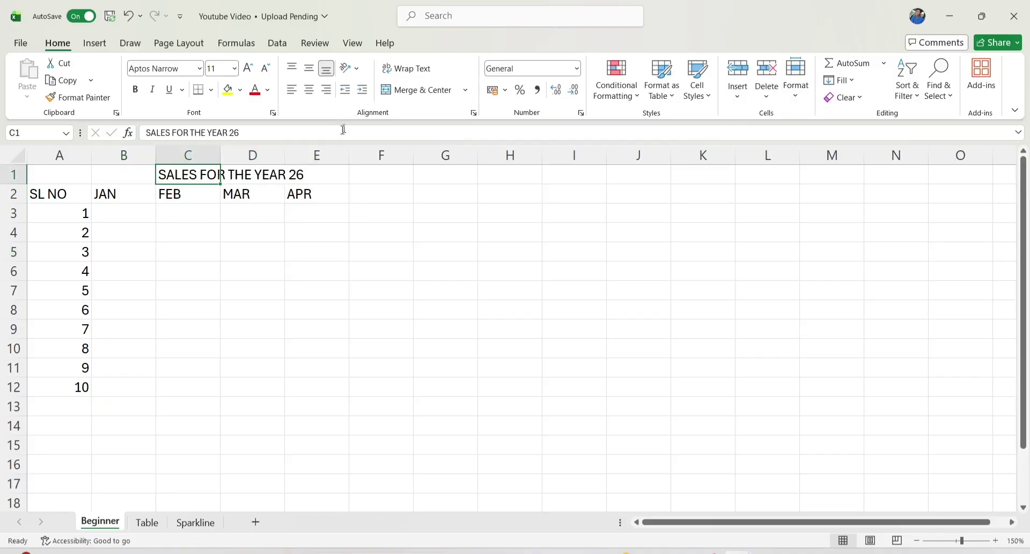
{"action": "left_click", "coordinate": [400, 73]}
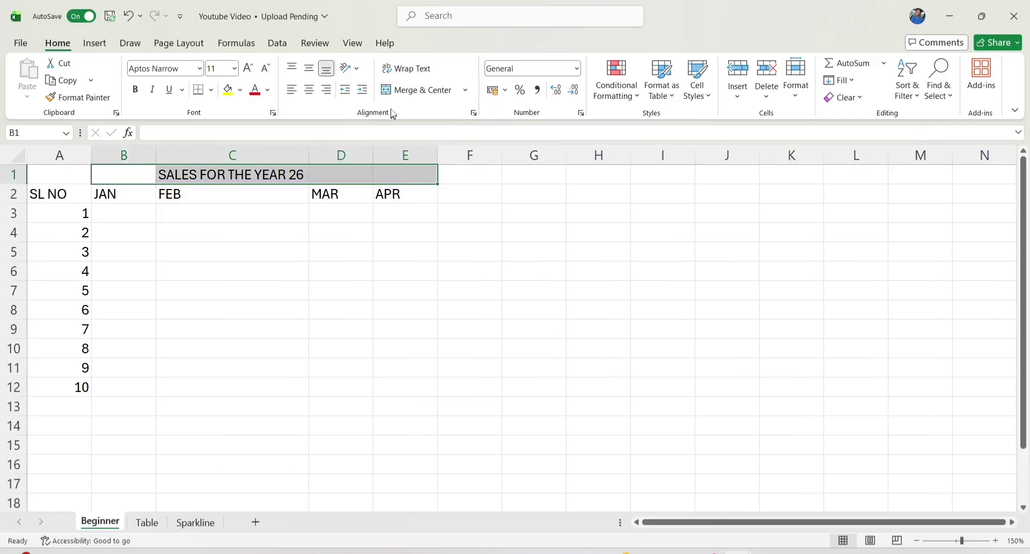
{"action": "left_click", "coordinate": [394, 90]}
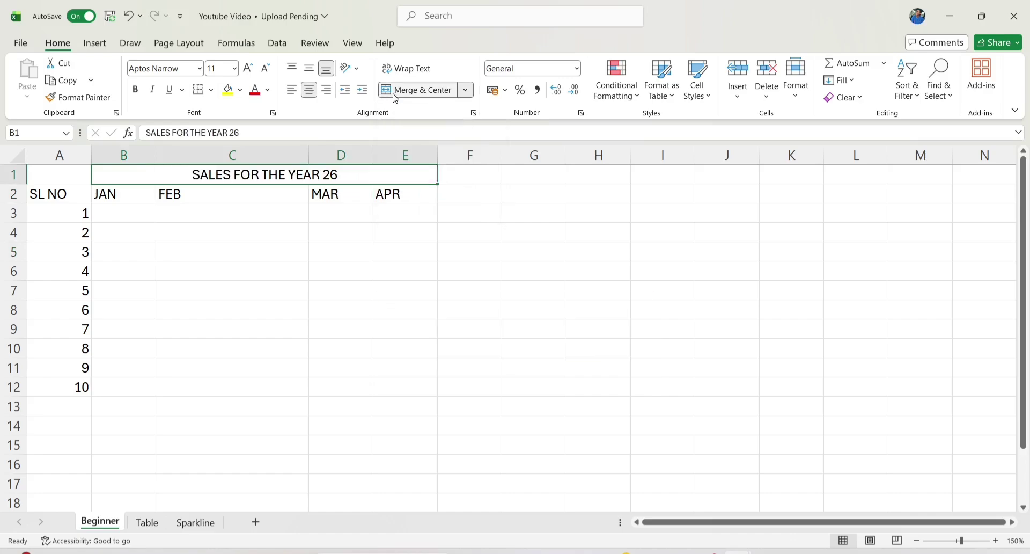
{"action": "left_click", "coordinate": [341, 289]}
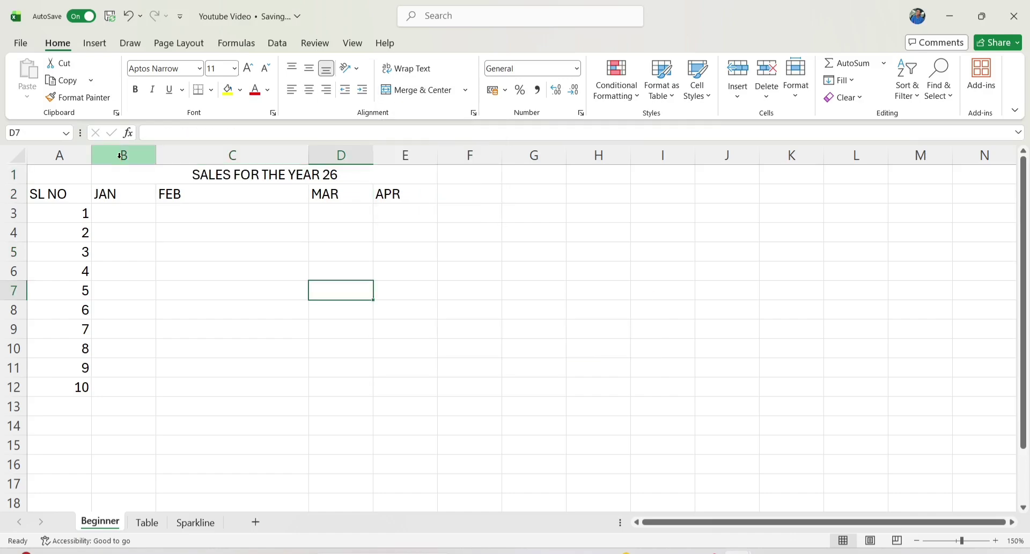
Insert a blank column before the FEB column and delete it again.
{"action": "right_click", "coordinate": [181, 158]}
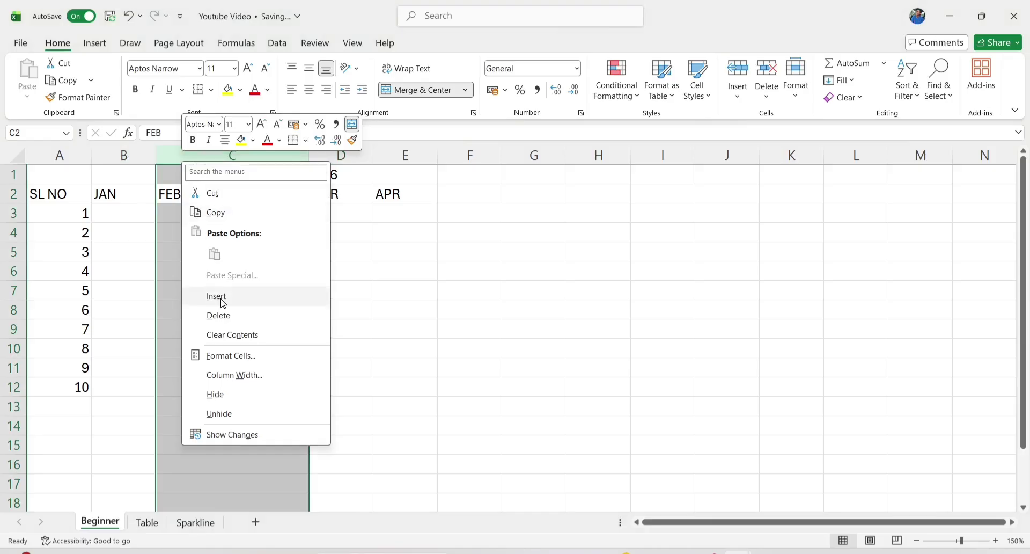
{"action": "left_click", "coordinate": [219, 297]}
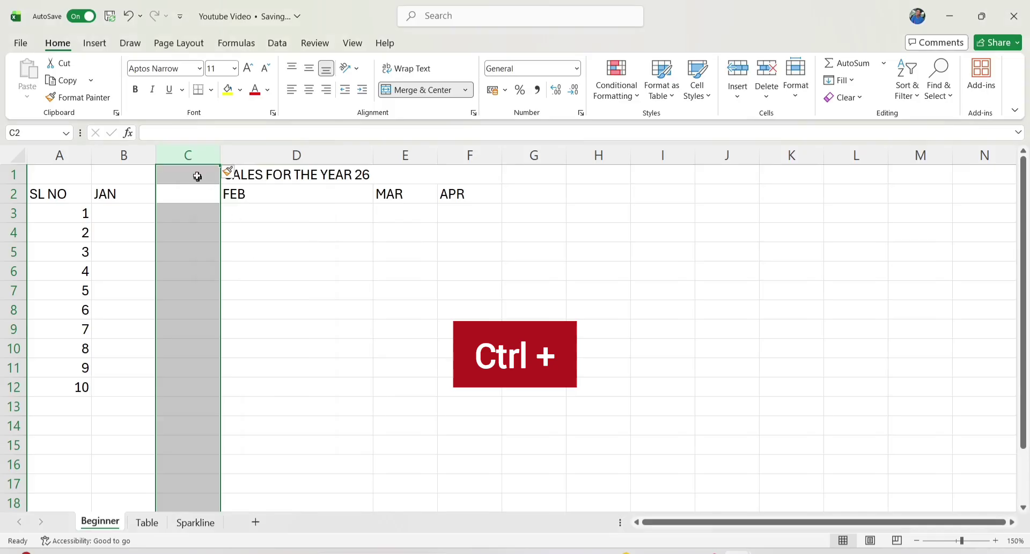
{"action": "key", "text": "ctrl+minus"}
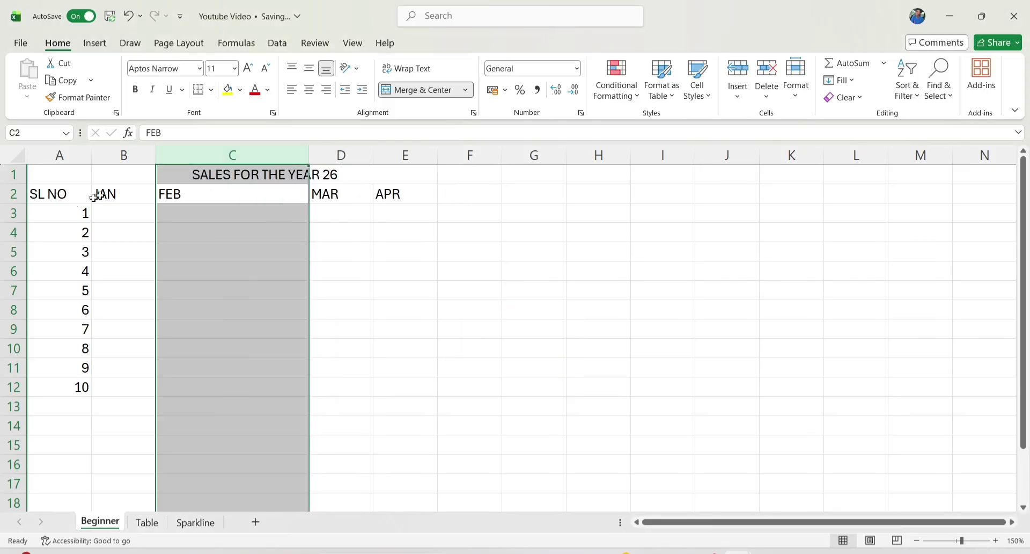
Insert a blank row above serial number 2 and undo the insertion.
{"action": "left_click", "coordinate": [8, 231]}
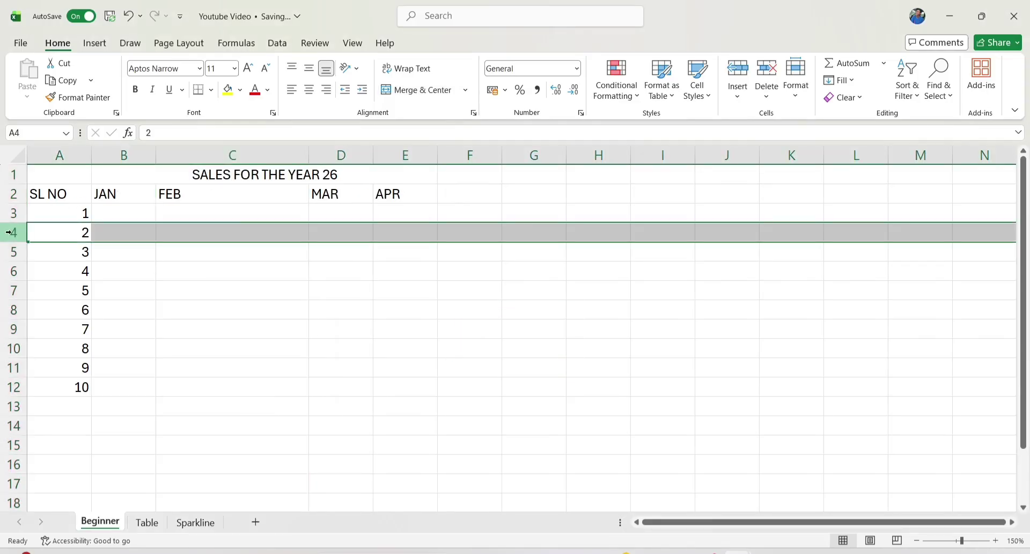
{"action": "right_click", "coordinate": [8, 231]}
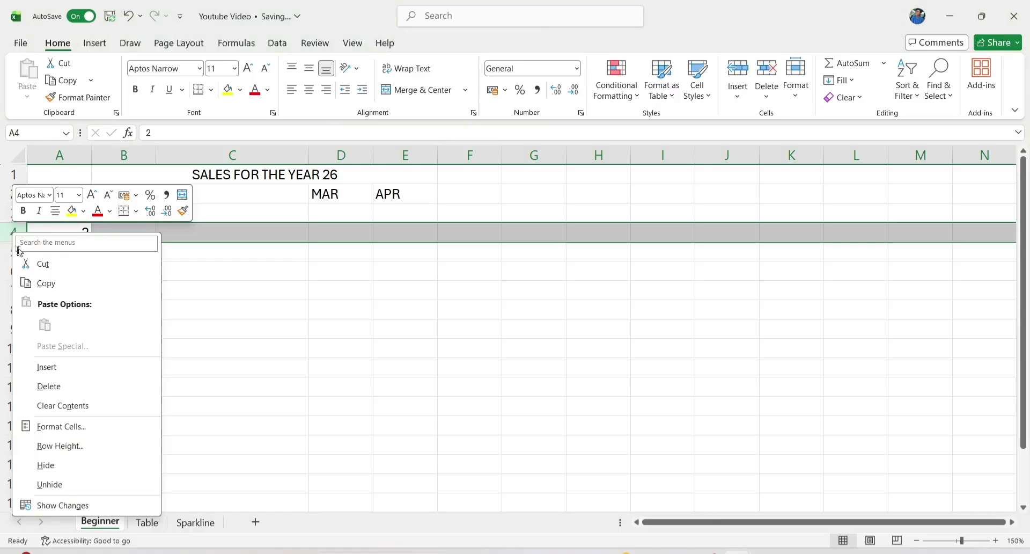
{"action": "left_click", "coordinate": [47, 366]}
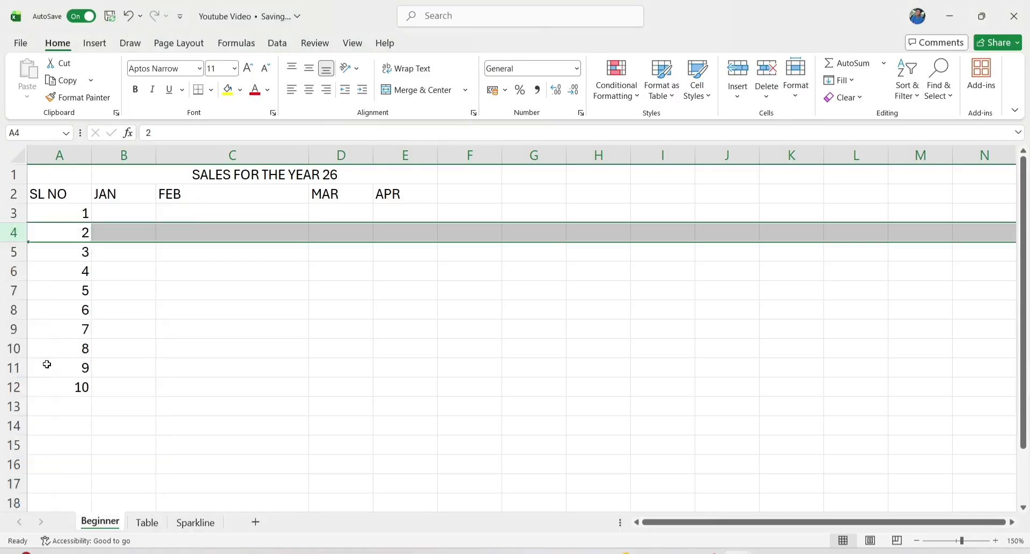
{"action": "key", "text": "ctrl+z"}
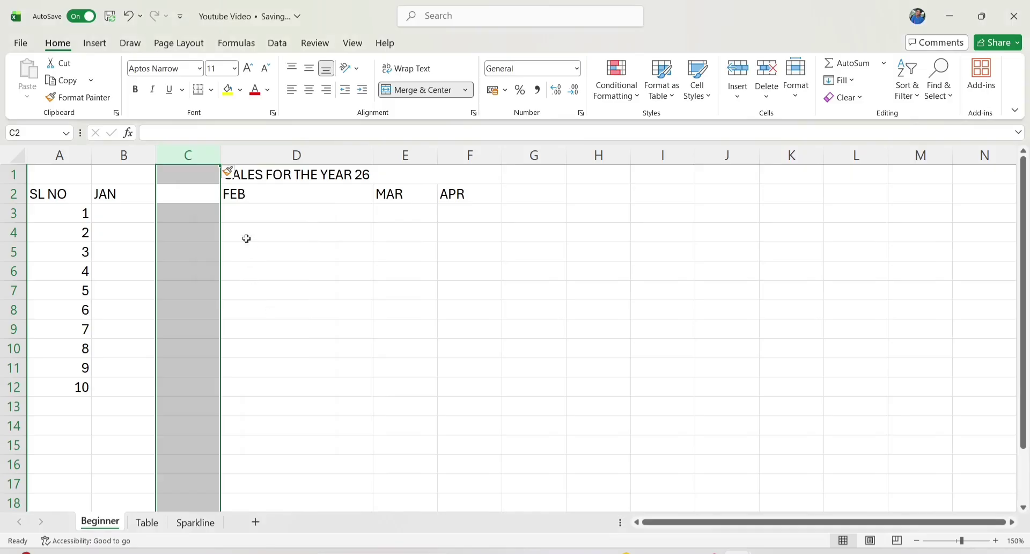
Delete the blank column before FEB and the blank rows above serial number 2.
{"action": "right_click", "coordinate": [187, 166]}
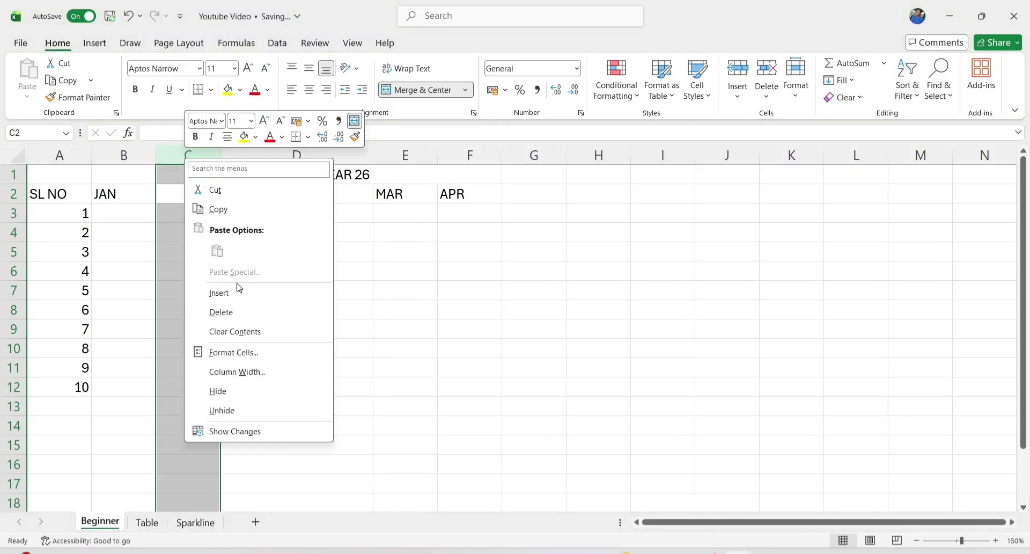
{"action": "left_click", "coordinate": [229, 312]}
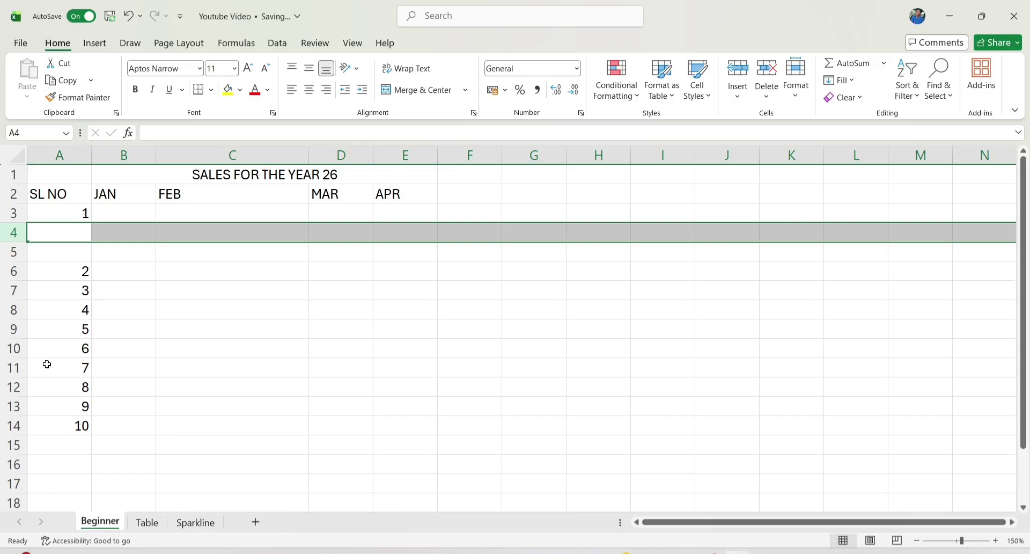
{"action": "key", "text": "ctrl+minus"}
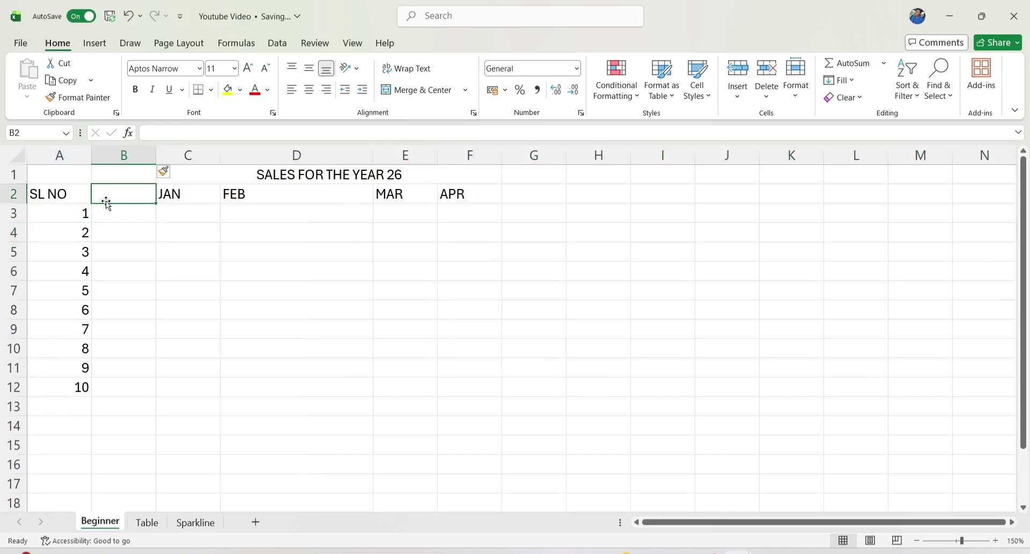
Enter the heading NAME in cell B2 and fill in a person's name for each serial number in B3:B12.
{"action": "type", "text": "NAME"}
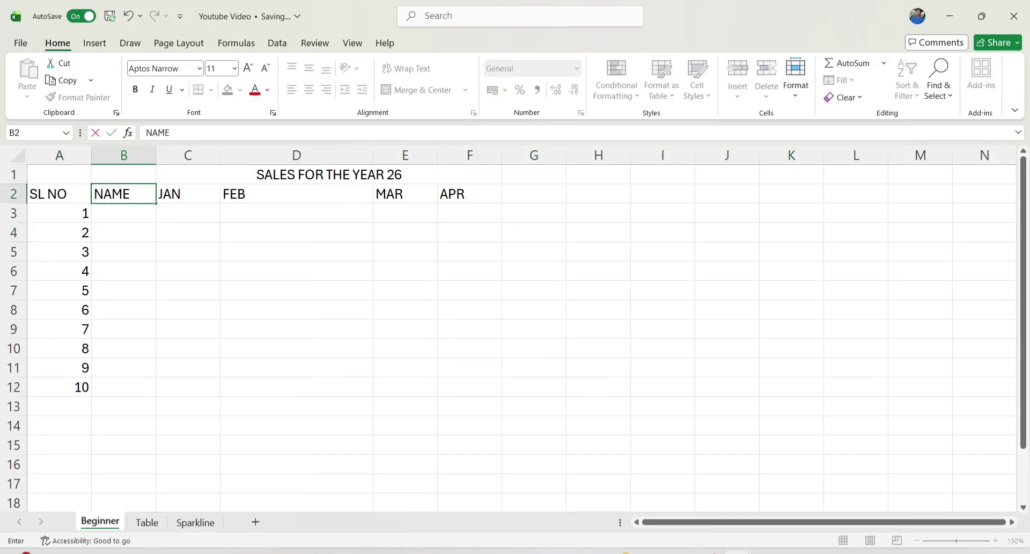
{"action": "key", "text": "Return"}
{"action": "type", "text": "Shaheer Farsin Safvan Safeer Rojan Abijit Saeed Afsal"}
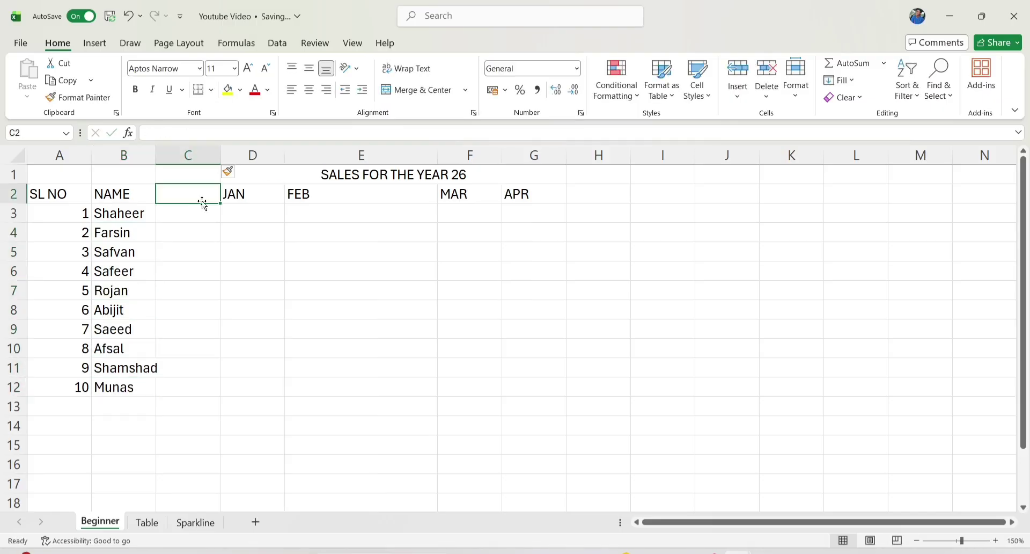
Enter the heading Date in C2, put 16/06/26 in C3 and fill consecutive dates down to C12.
{"action": "type", "text": "Date"}
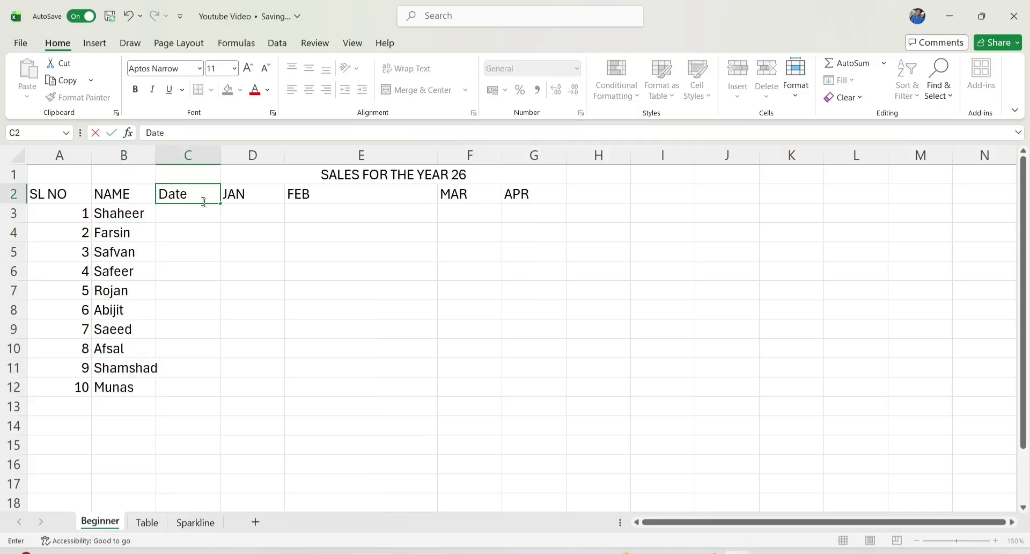
{"action": "left_click", "coordinate": [226, 264]}
{"action": "left_click", "coordinate": [196, 216]}
{"action": "type", "text": "16/06/26"}
{"action": "left_click", "coordinate": [202, 260]}
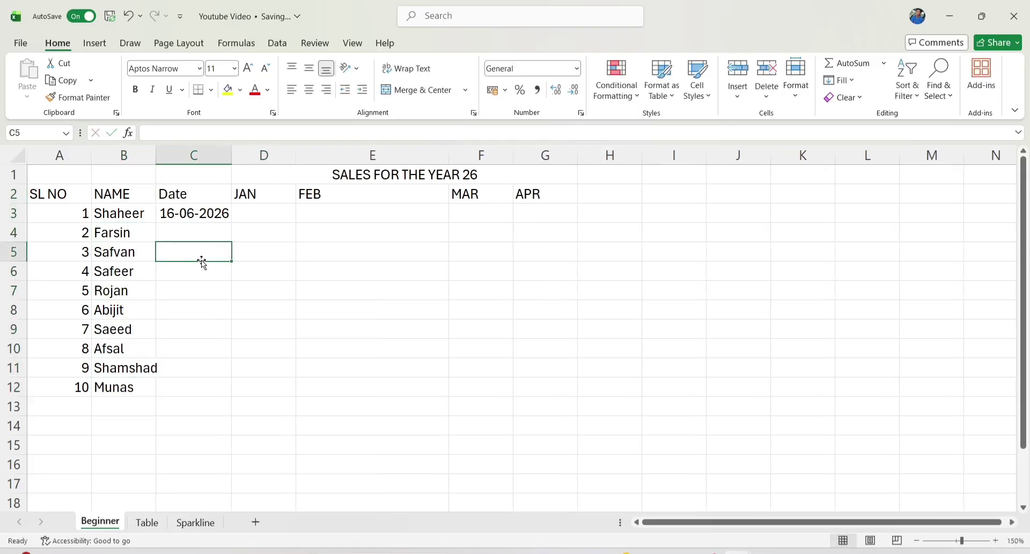
{"action": "left_click", "coordinate": [207, 220]}
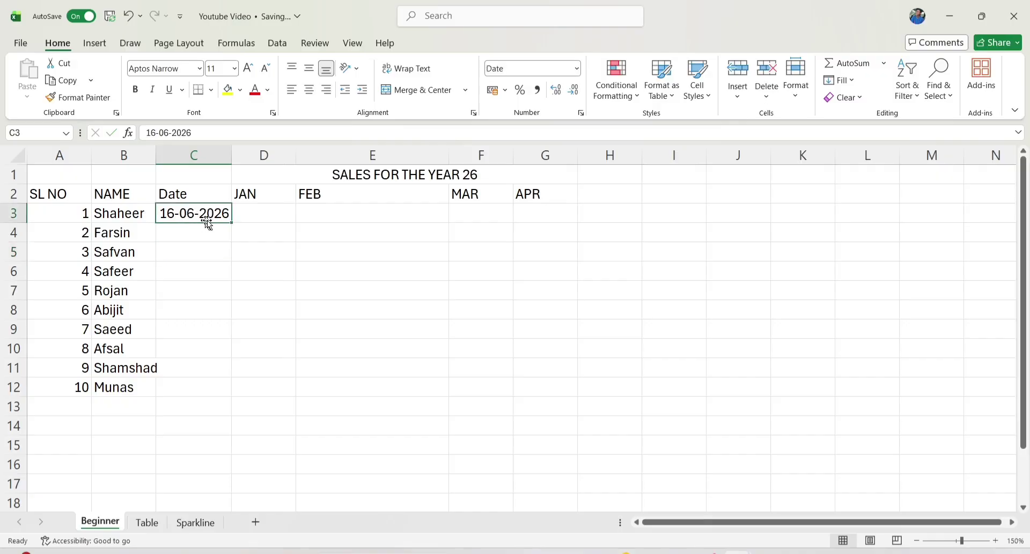
{"action": "left_click_drag", "start_coordinate": [230, 222], "coordinate": [235, 357]}
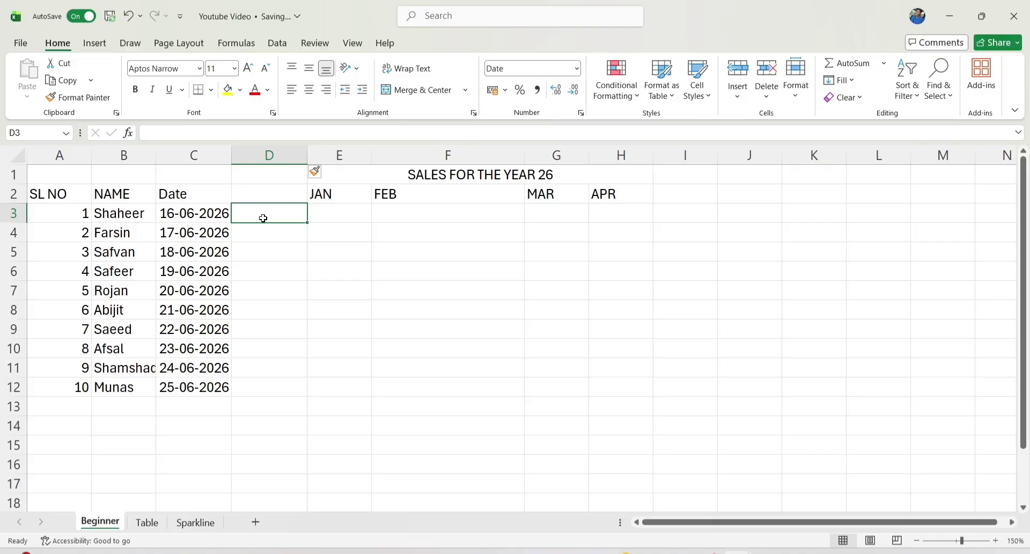
Enter the formula =TEXT(C3,"ddd") in D3 to extract the abbreviated weekday of the first date.
{"action": "type", "text": "=text"}
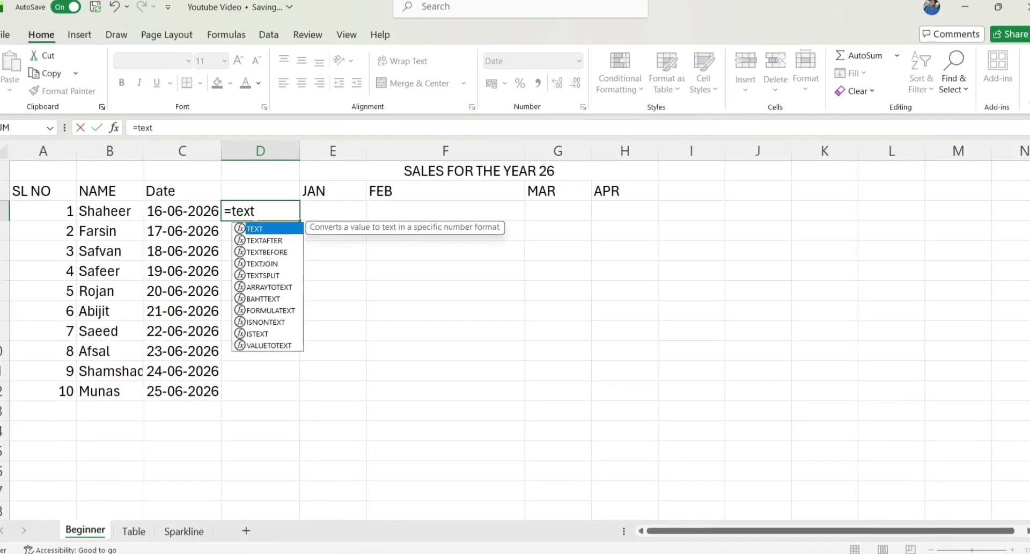
{"action": "key", "text": "Tab"}
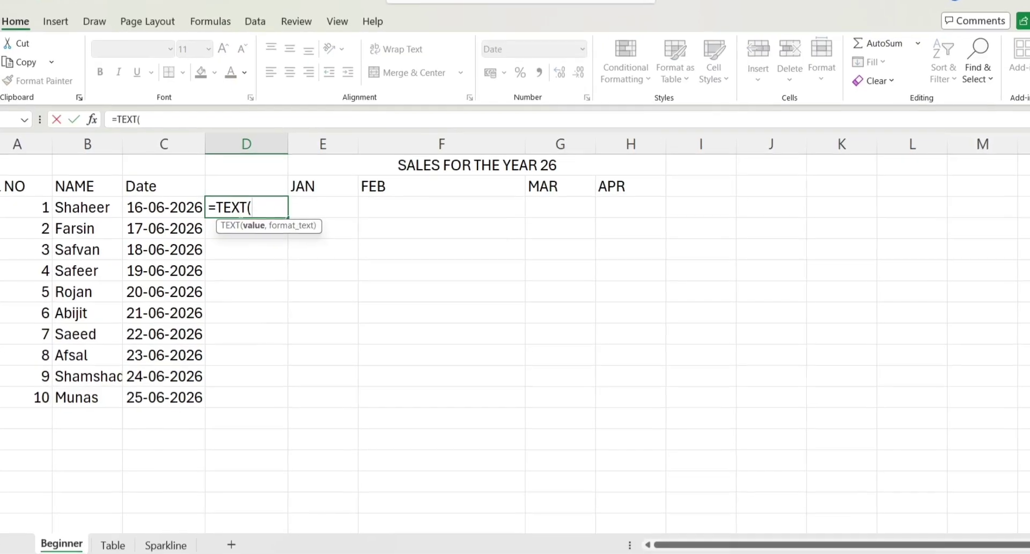
{"action": "left_click", "coordinate": [155, 207]}
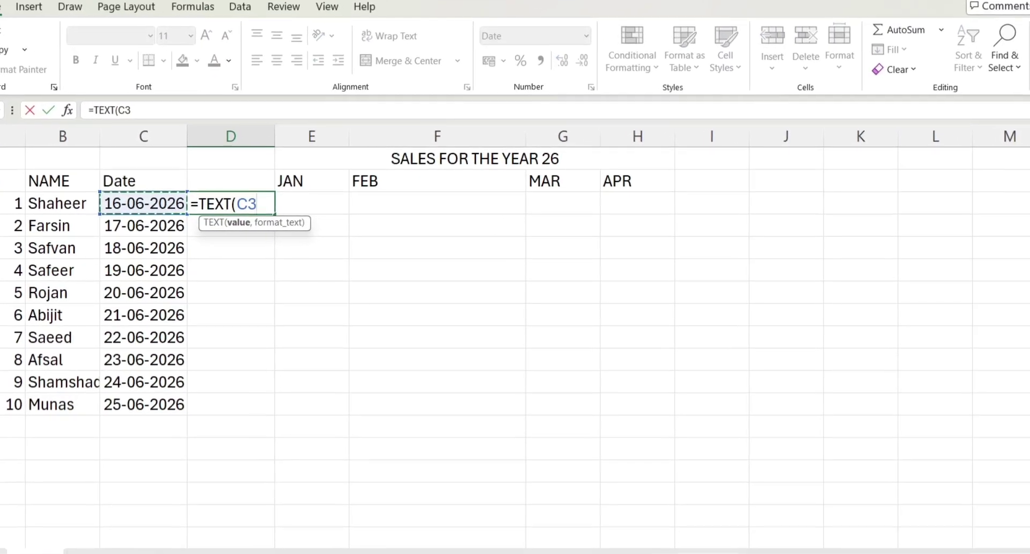
{"action": "type", "text": ",\""}
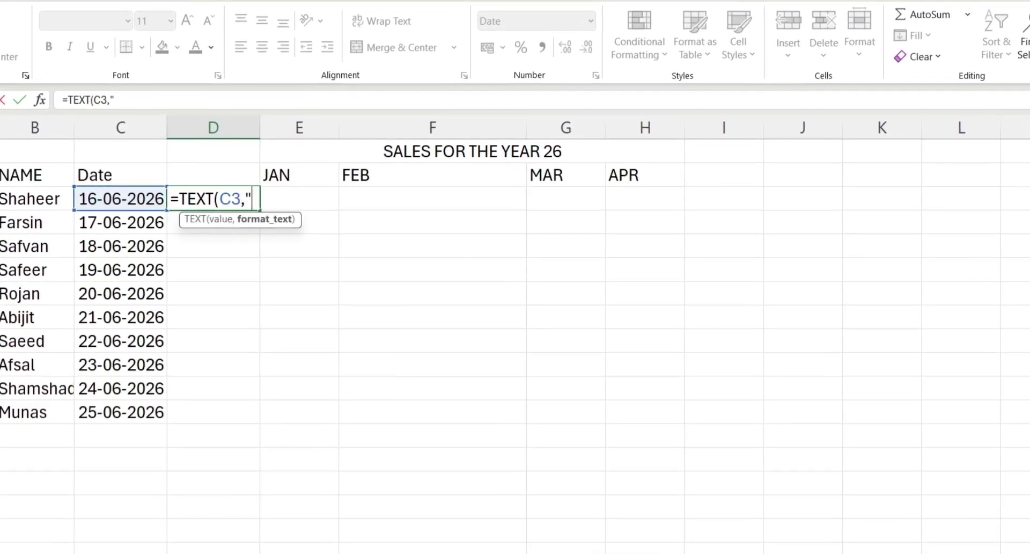
{"action": "type", "text": "ddd"}
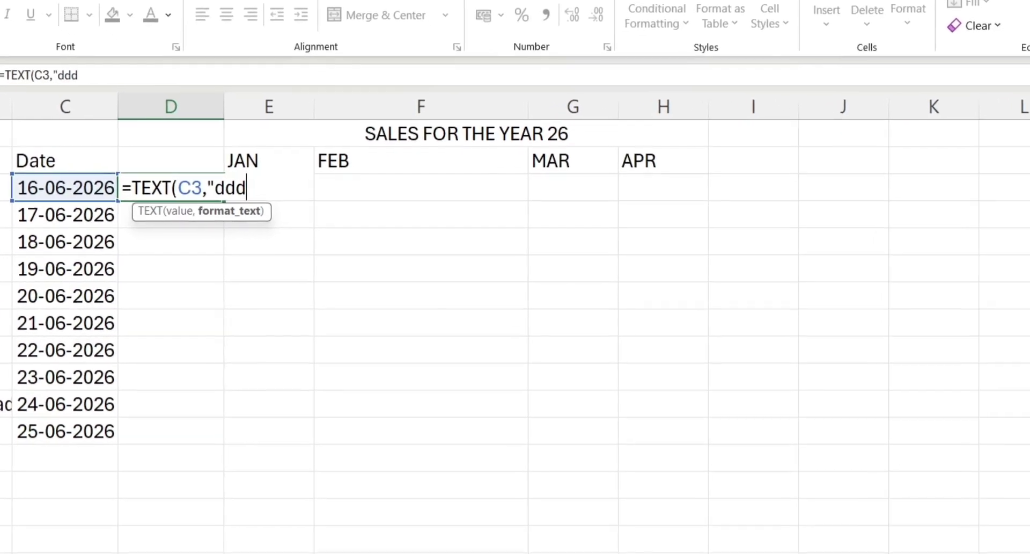
{"action": "type", "text": "\")"}
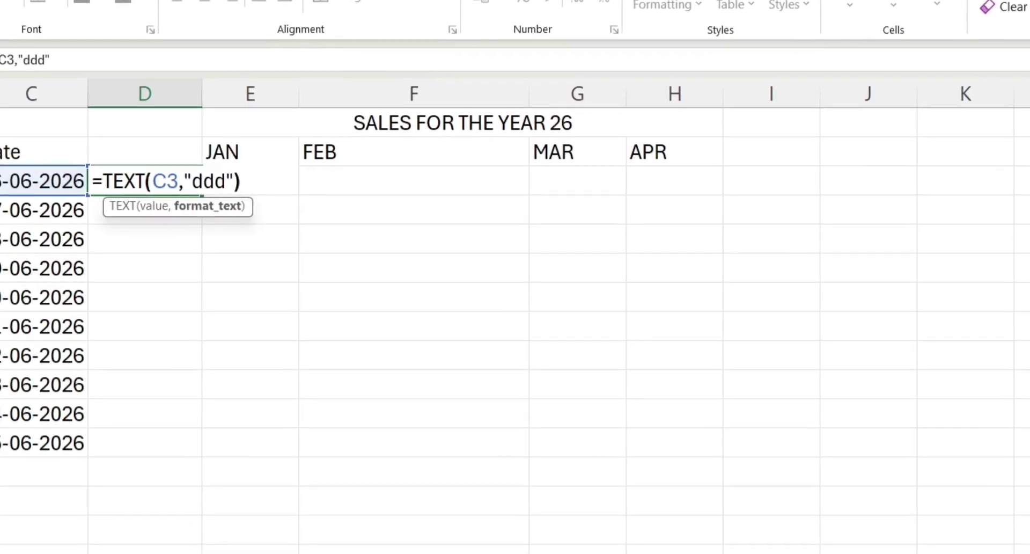
{"action": "key", "text": "Return"}
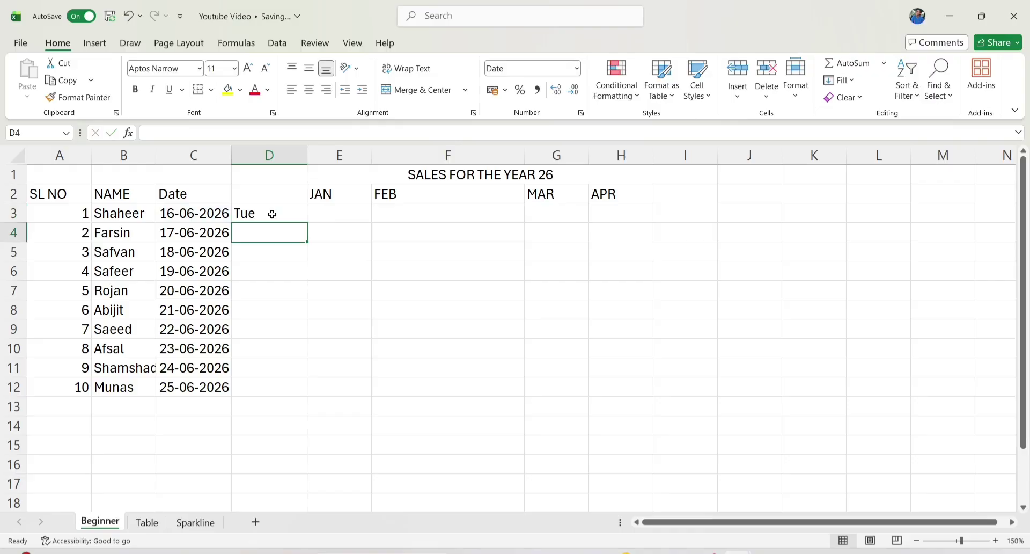
Enter the formula =TEXT(C4,"dddd") in D4 to extract the full weekday name of the second date.
{"action": "type", "text": "=te"}
{"action": "key", "text": "Tab"}
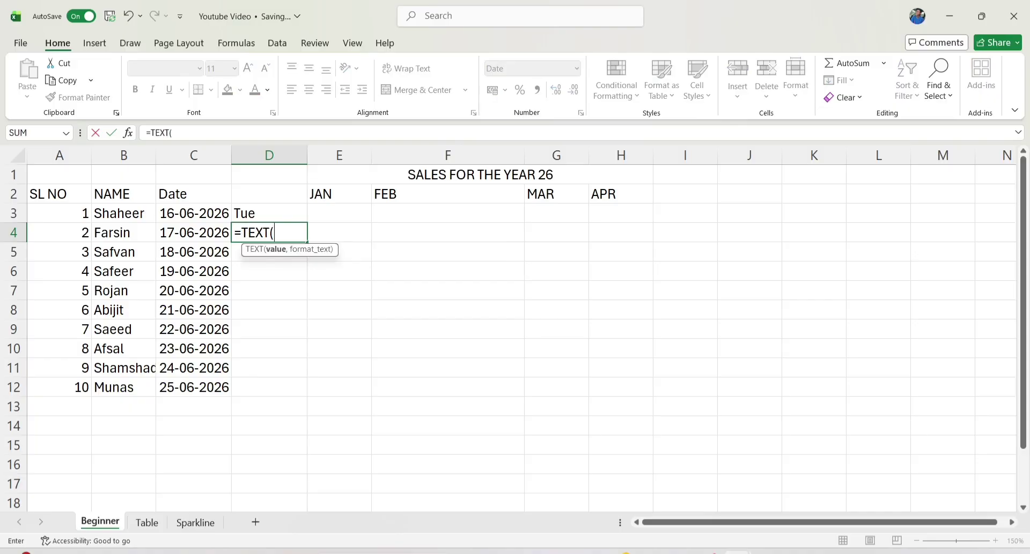
{"action": "left_click", "coordinate": [226, 232]}
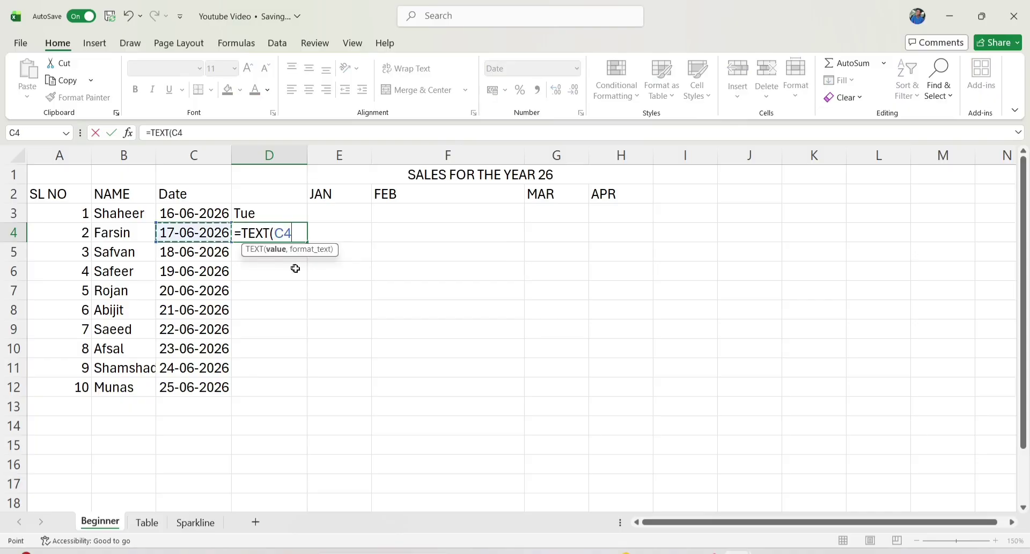
{"action": "type", "text": ","}
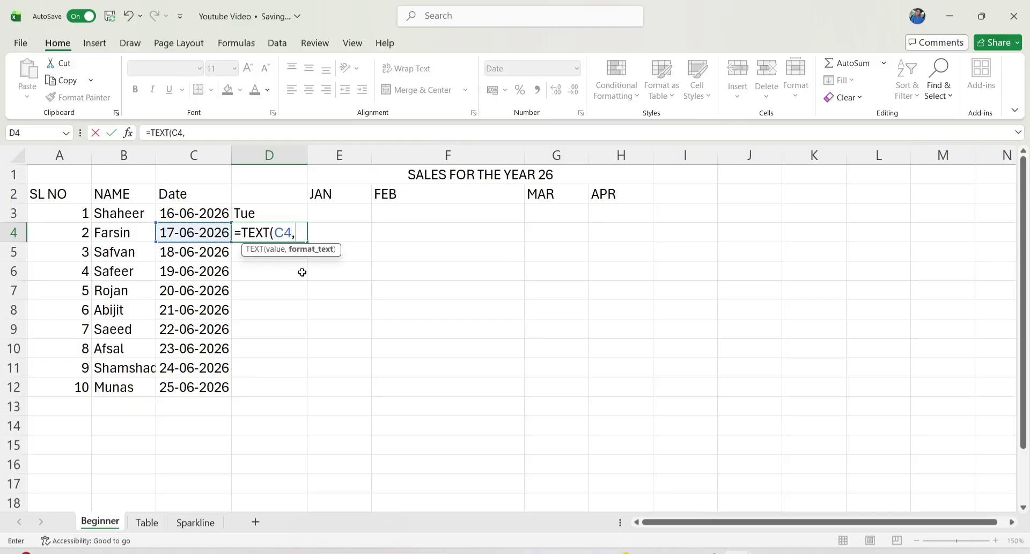
{"action": "type", "text": "\"dddd"}
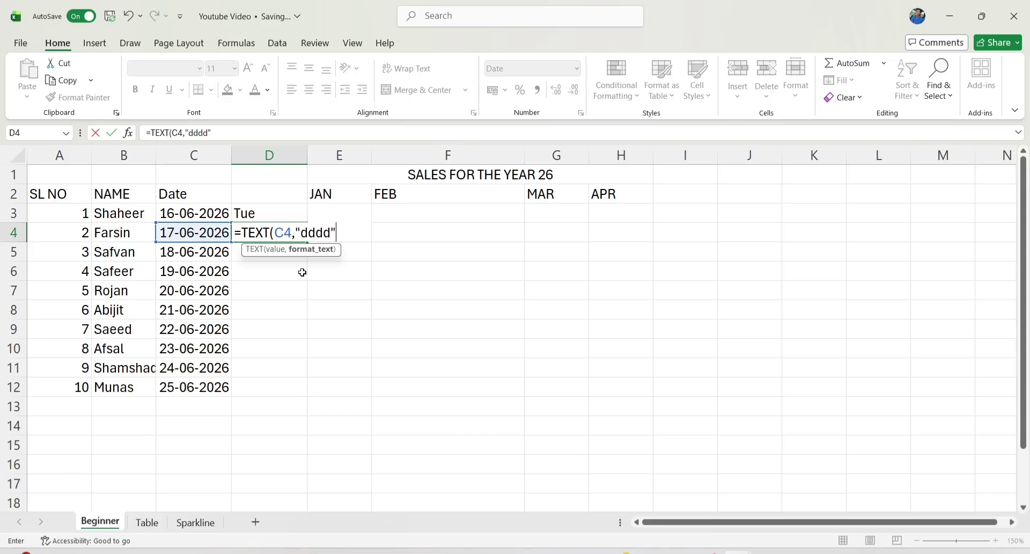
{"action": "type", "text": "\")"}
{"action": "key", "text": "Return"}
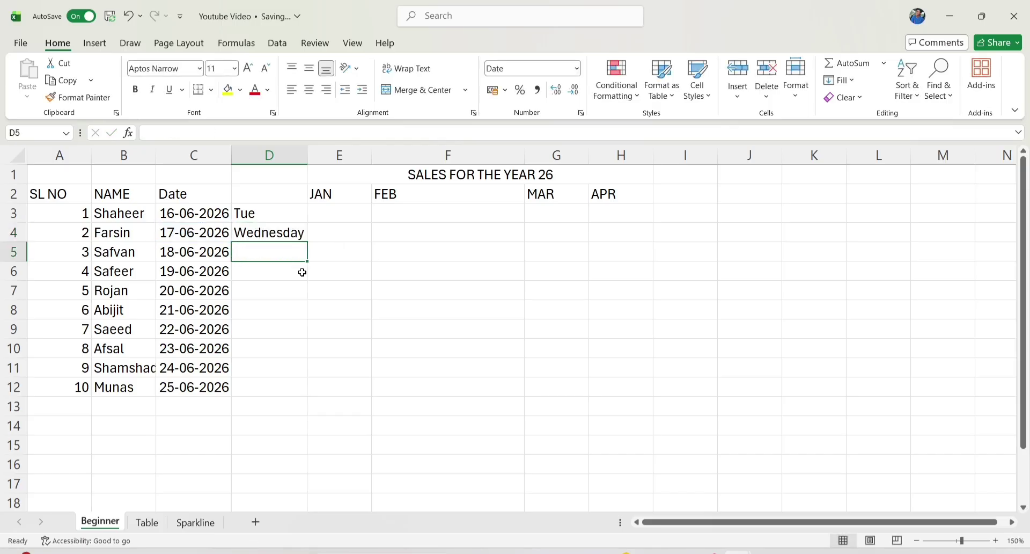
Enter a TEXT formula in D5 that extracts the month from the date in C5 with the format "mmm".
{"action": "type", "text": "=text"}
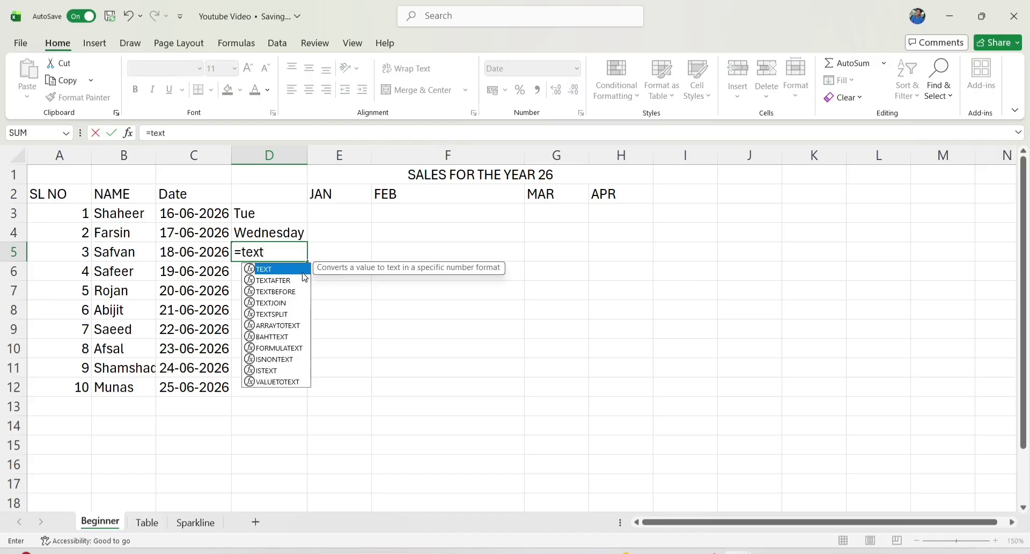
{"action": "key", "text": "Tab"}
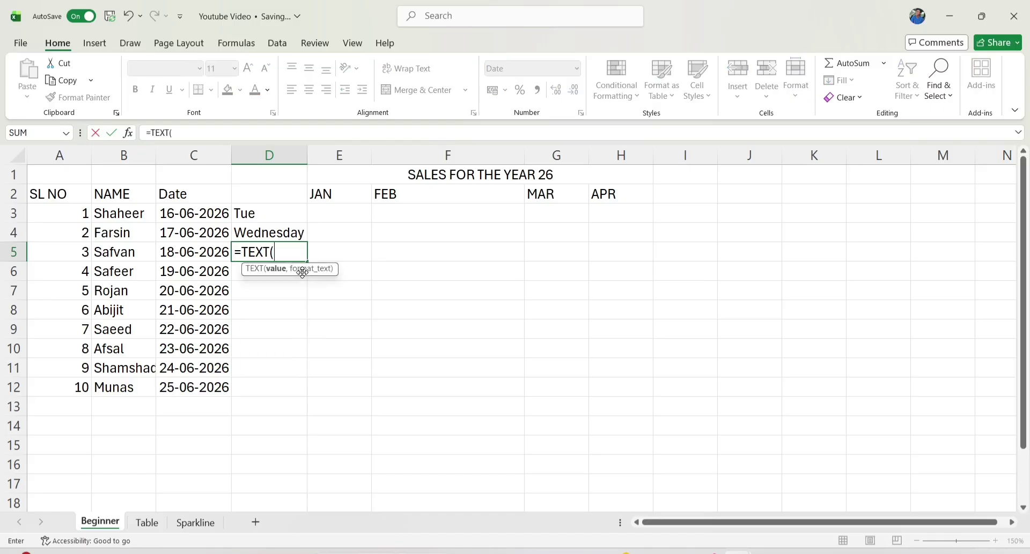
{"action": "left_click", "coordinate": [221, 249]}
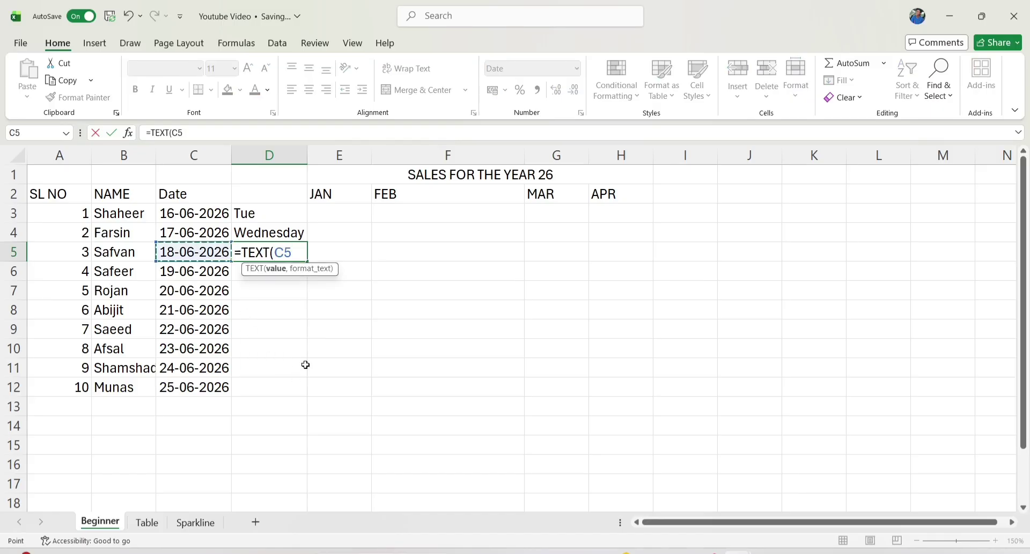
{"action": "type", "text": ","}
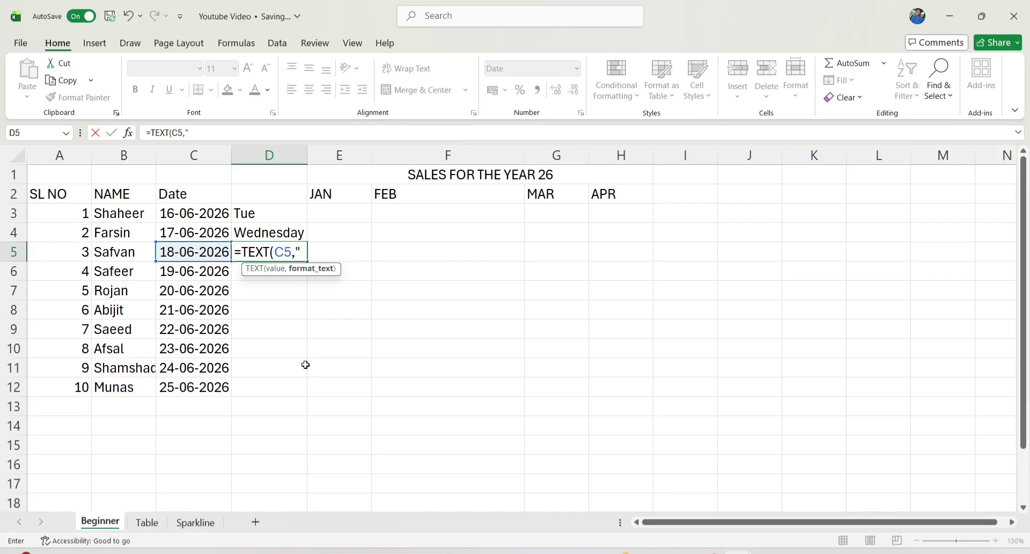
{"action": "type", "text": "\"mmm\""}
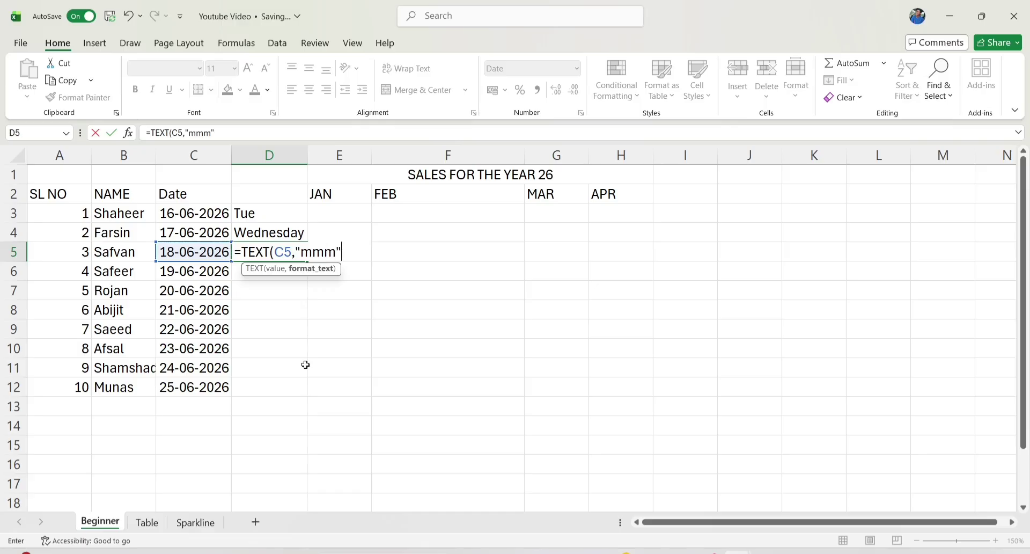
{"action": "key", "text": "Return"}
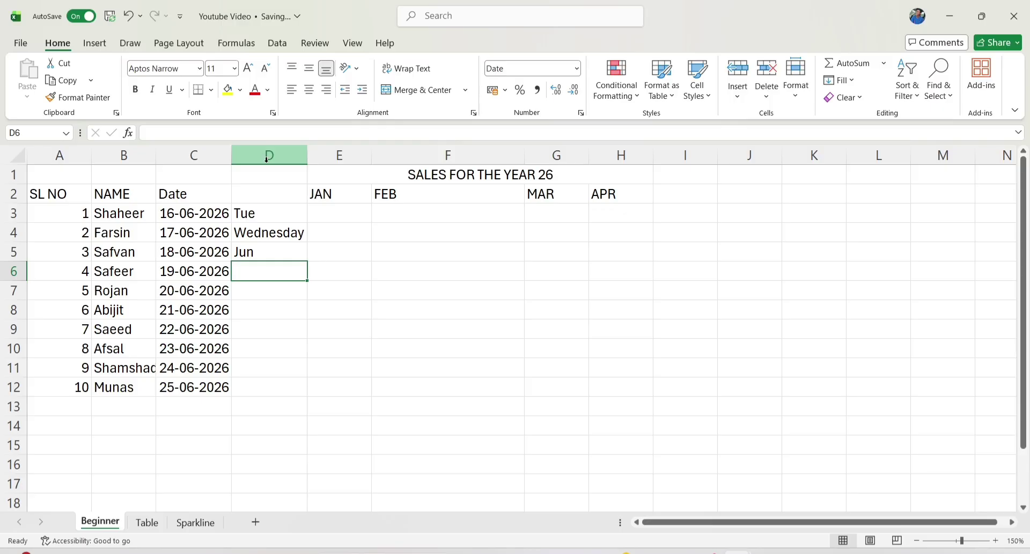
Enter the monthly sales for serial number 1: JAN 25000, FEB 32000, MAR 40000 and APR 30000.
{"action": "left_click", "coordinate": [244, 219]}
{"action": "type", "text": "25000"}
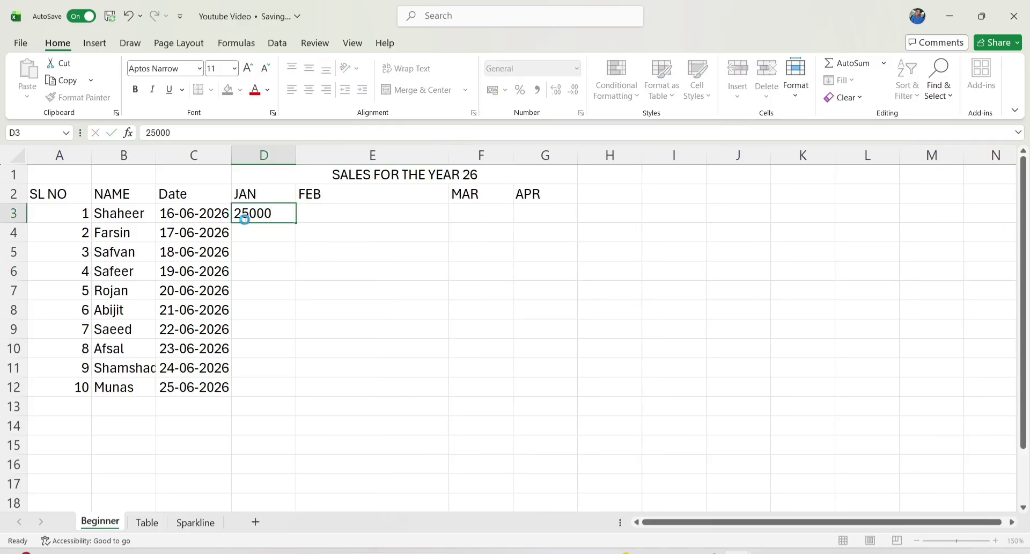
{"action": "key", "text": "Tab"}
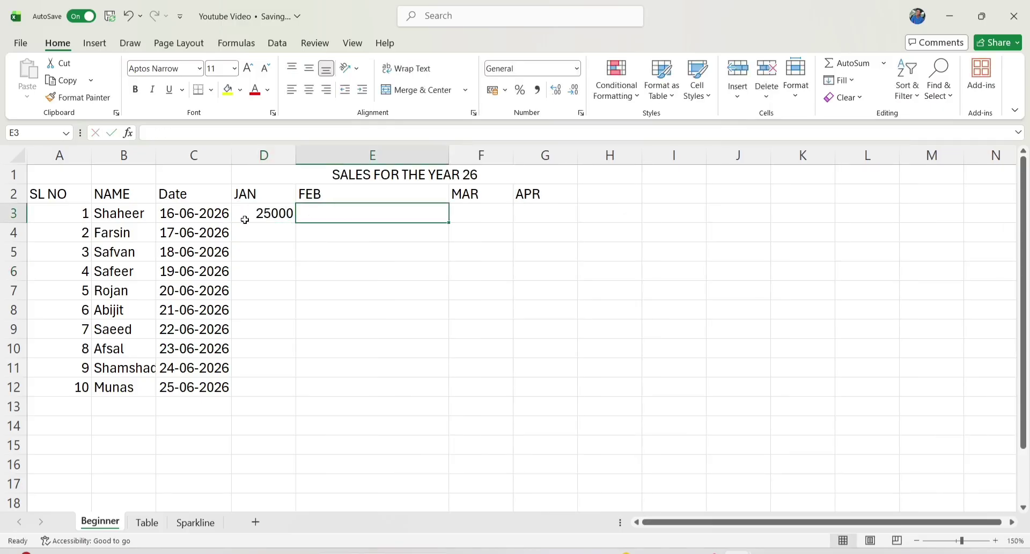
{"action": "type", "text": "32000"}
{"action": "key", "text": "Tab"}
{"action": "type", "text": "40000"}
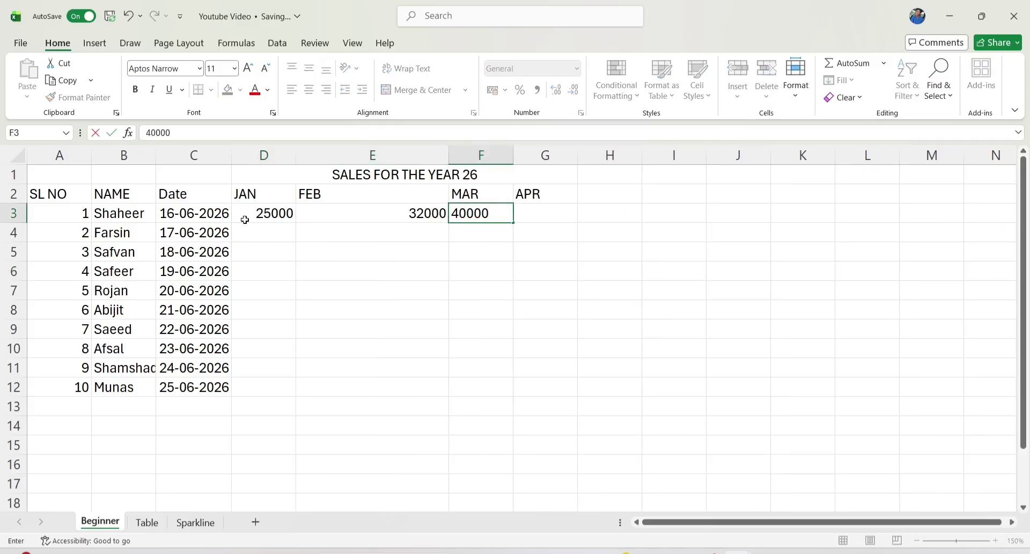
{"action": "key", "text": "Tab"}
{"action": "type", "text": "30000"}
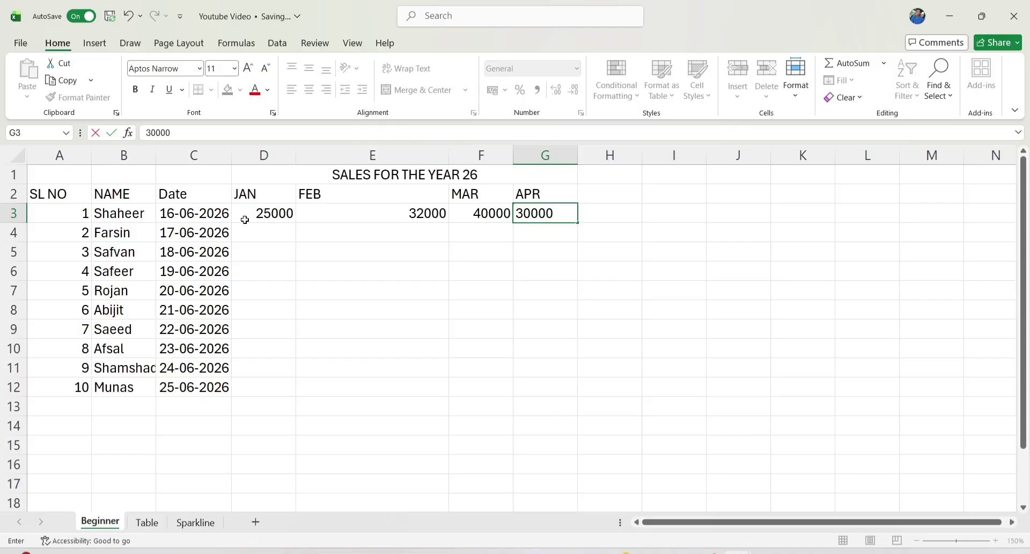
Copy the JAN to APR sales of serial number 1 and paste them into the row of serial number 3.
{"action": "left_click_drag", "start_coordinate": [244, 220], "coordinate": [450, 213]}
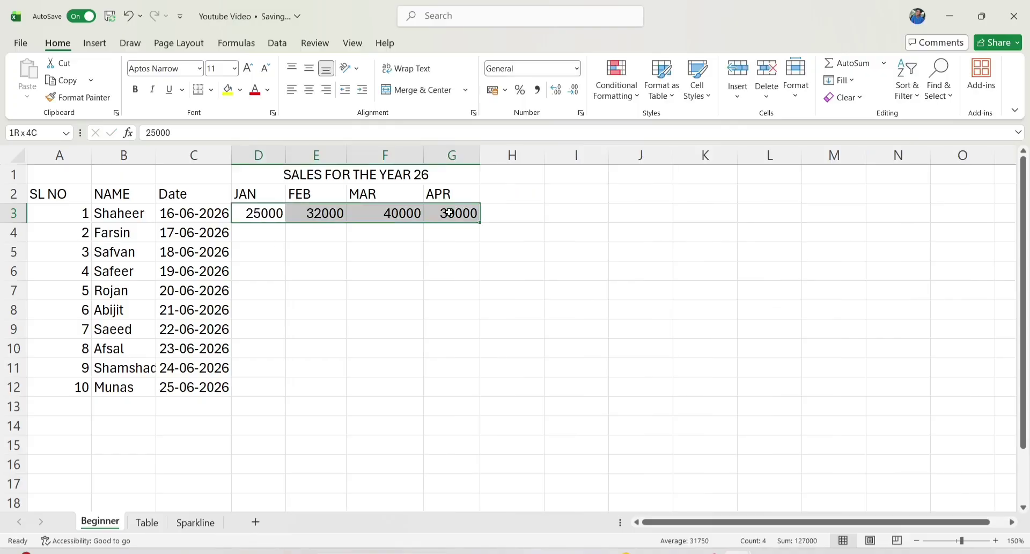
{"action": "right_click", "coordinate": [341, 213]}
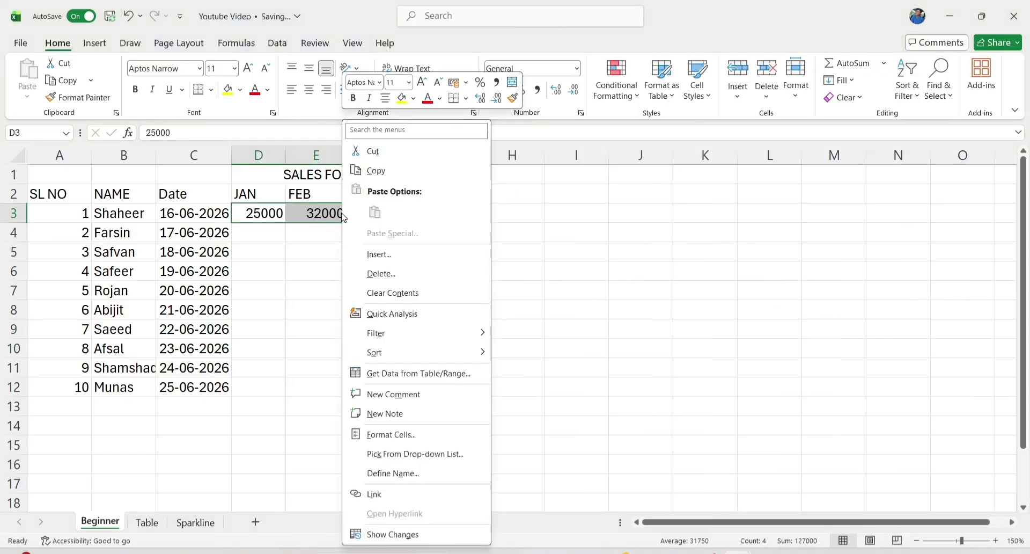
{"action": "left_click", "coordinate": [375, 171]}
{"action": "left_click", "coordinate": [267, 254]}
{"action": "right_click", "coordinate": [268, 258]}
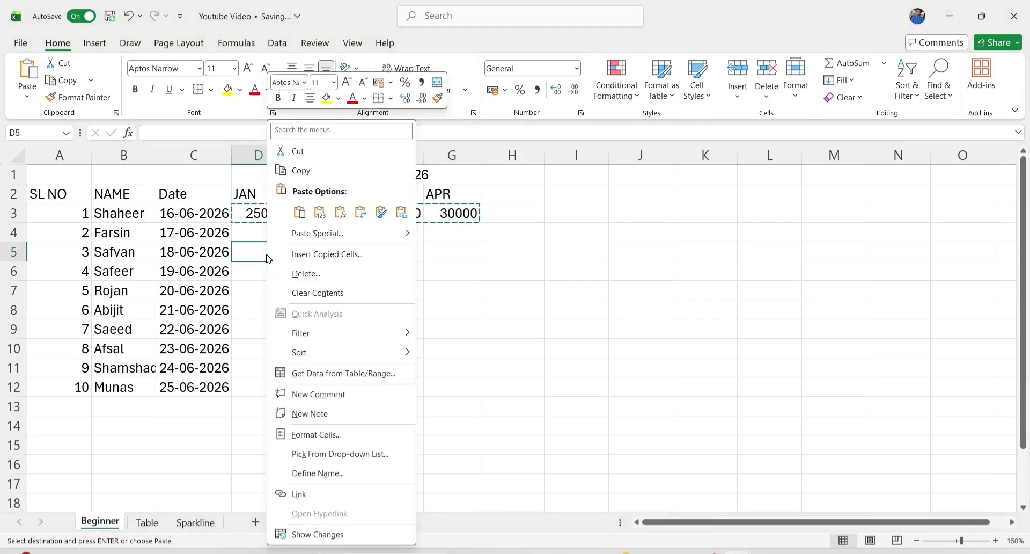
{"action": "left_click", "coordinate": [299, 216]}
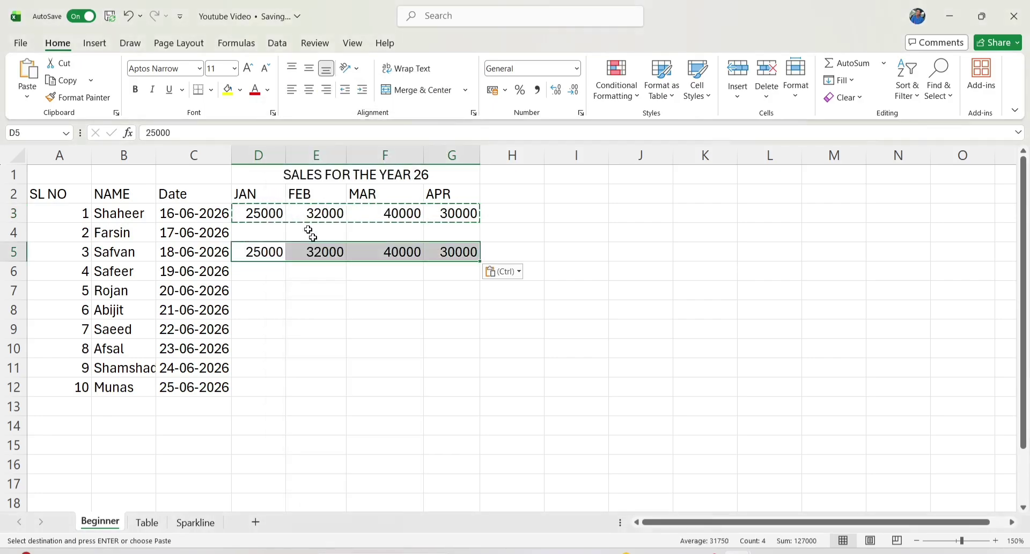
Fill the remaining sales cells down to row 12 by copying rows and varying amounts, such as 28000 for JAN and 50000 for MAR.
{"action": "left_click", "coordinate": [385, 251]}
{"action": "type", "text": "50000"}
{"action": "left_click_drag", "start_coordinate": [259, 252], "coordinate": [451, 251]}
{"action": "key", "text": "ctrl+c"}
{"action": "left_click", "coordinate": [259, 291]}
{"action": "key", "text": "ctrl+v"}
{"action": "type", "text": "28000"}
Fill the whole of row 3 with yellow and the whole of row 6 with the dark teal theme color.
{"action": "left_click", "coordinate": [7, 213]}
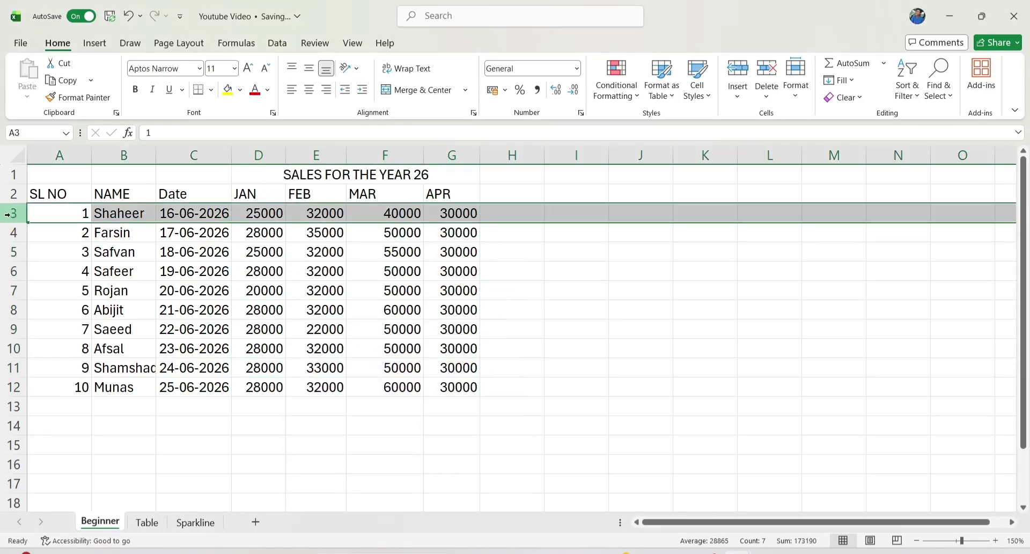
{"action": "left_click", "coordinate": [228, 91]}
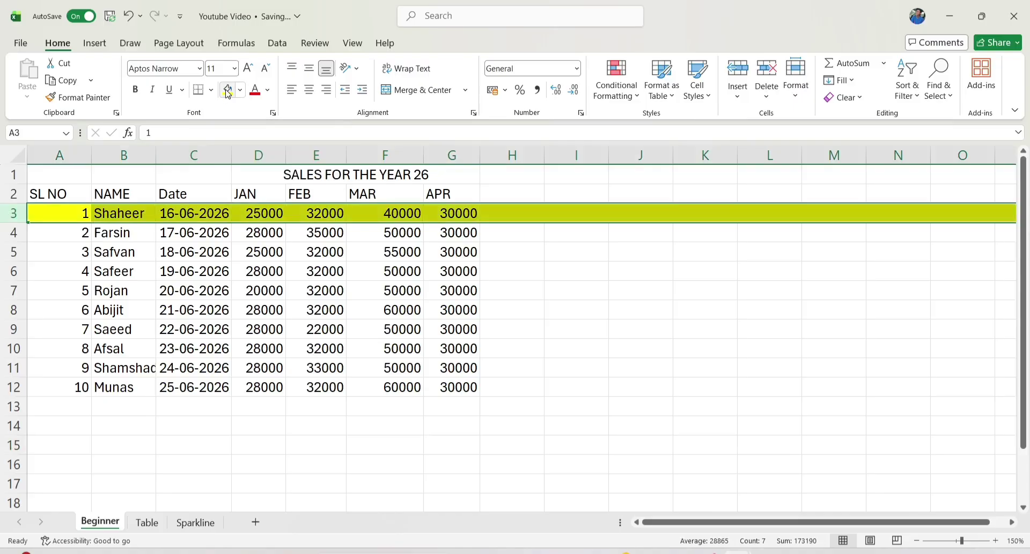
{"action": "left_click", "coordinate": [24, 268]}
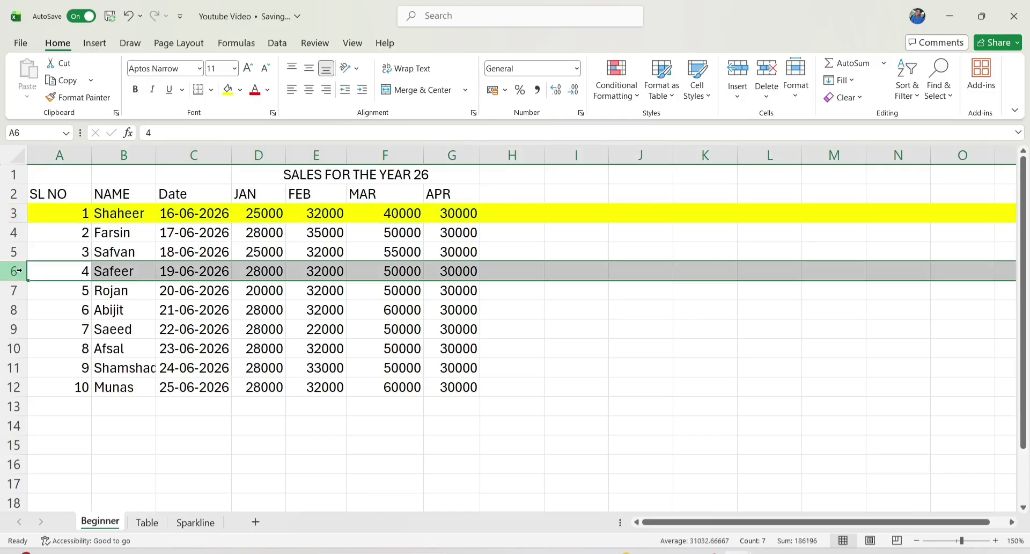
{"action": "left_click", "coordinate": [240, 90]}
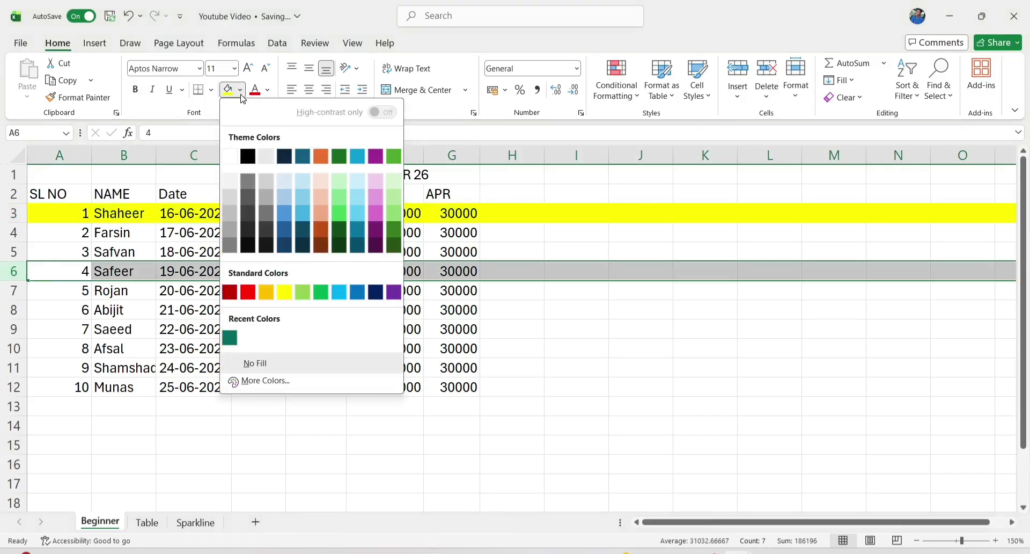
{"action": "left_click", "coordinate": [294, 153]}
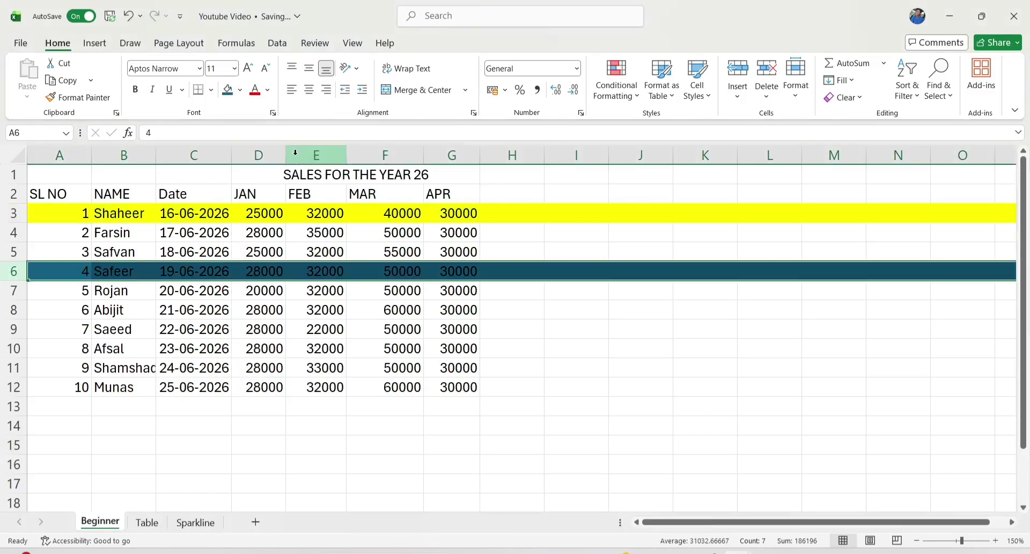
Fill the whole of column C with light orange and the whole of column E with light green.
{"action": "left_click", "coordinate": [268, 439]}
{"action": "left_click", "coordinate": [165, 154]}
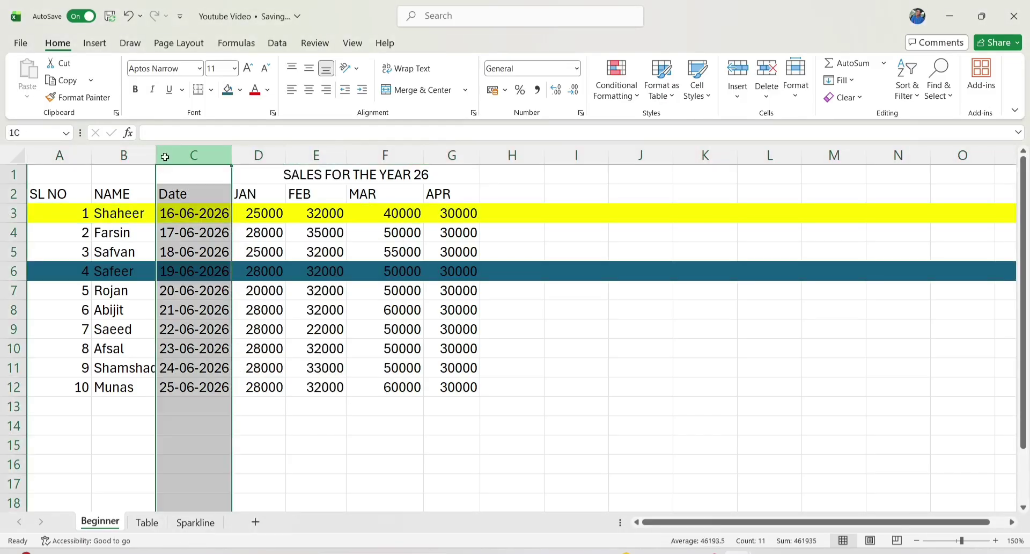
{"action": "left_click", "coordinate": [240, 90]}
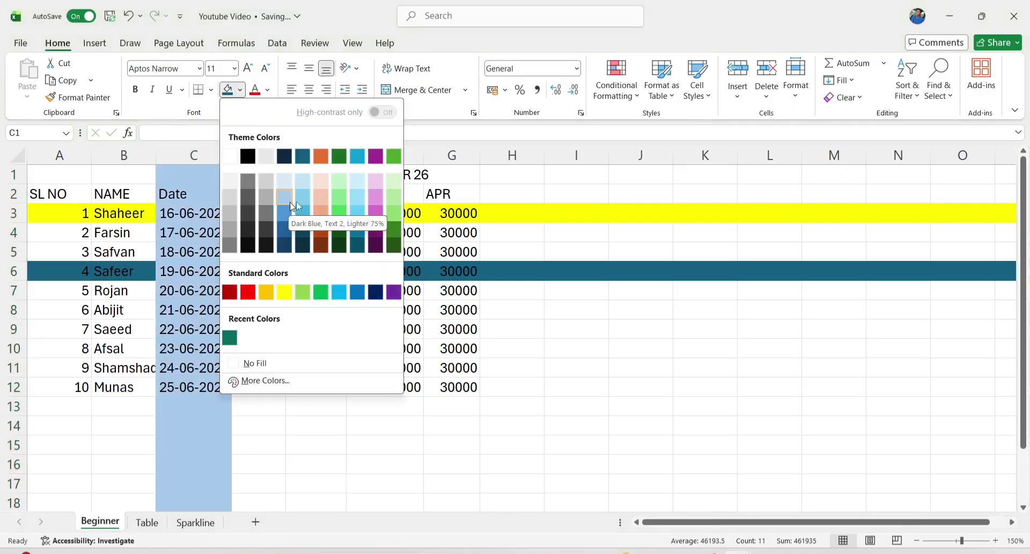
{"action": "left_click", "coordinate": [322, 198]}
{"action": "left_click", "coordinate": [312, 150]}
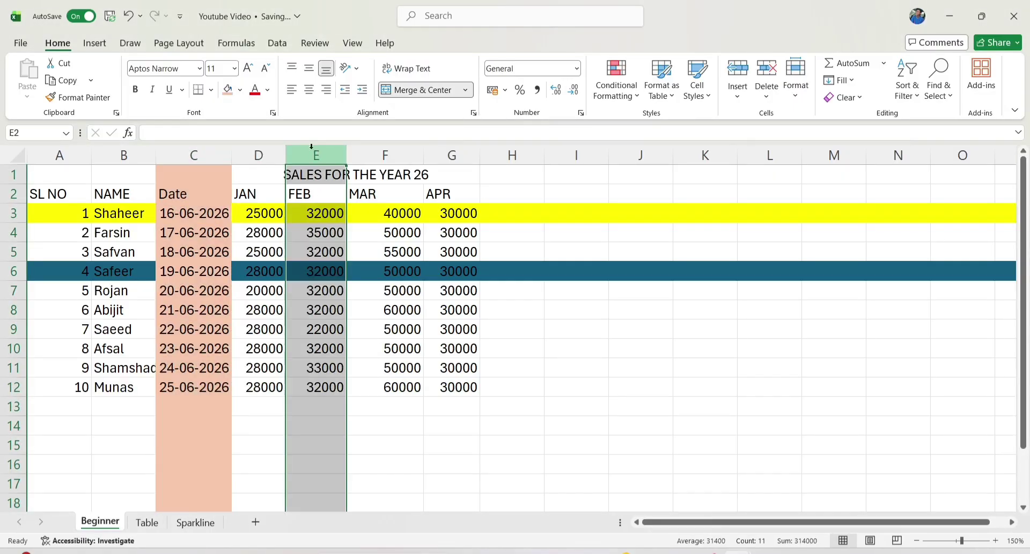
{"action": "left_click", "coordinate": [240, 90]}
{"action": "left_click", "coordinate": [343, 198]}
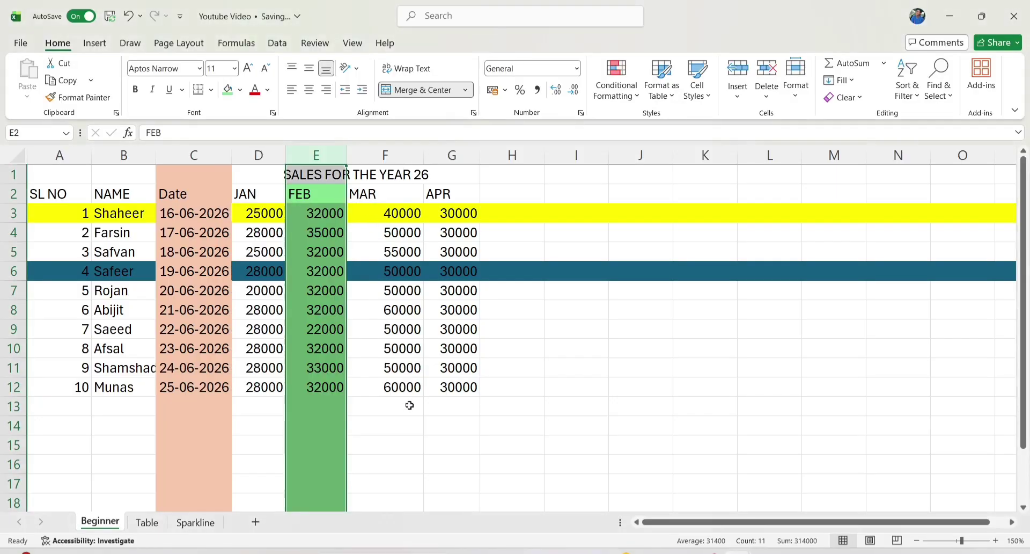
Set the font color of the whole of row 6 to white.
{"action": "left_click", "coordinate": [13, 271]}
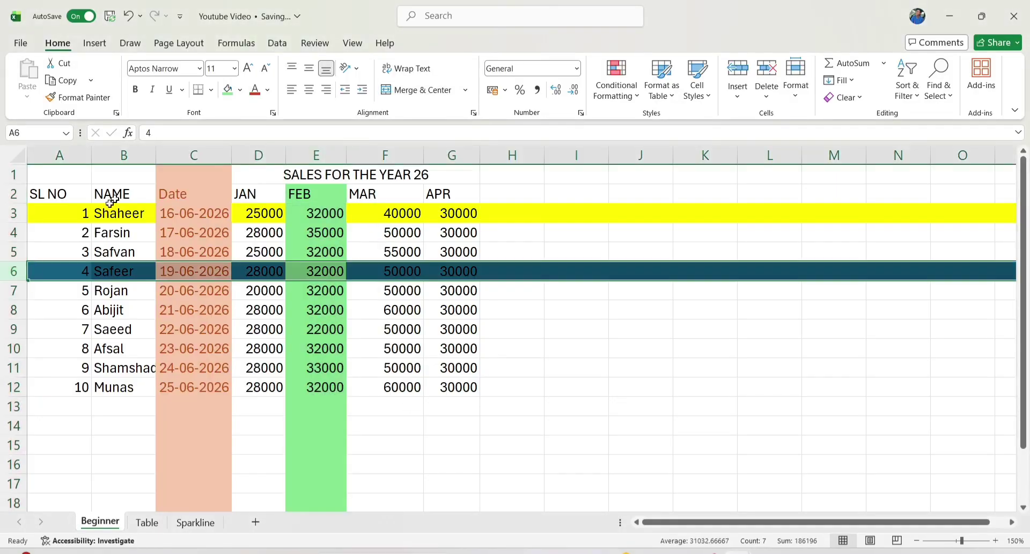
{"action": "left_click", "coordinate": [267, 90]}
{"action": "left_click", "coordinate": [259, 172]}
{"action": "left_click", "coordinate": [383, 486]}
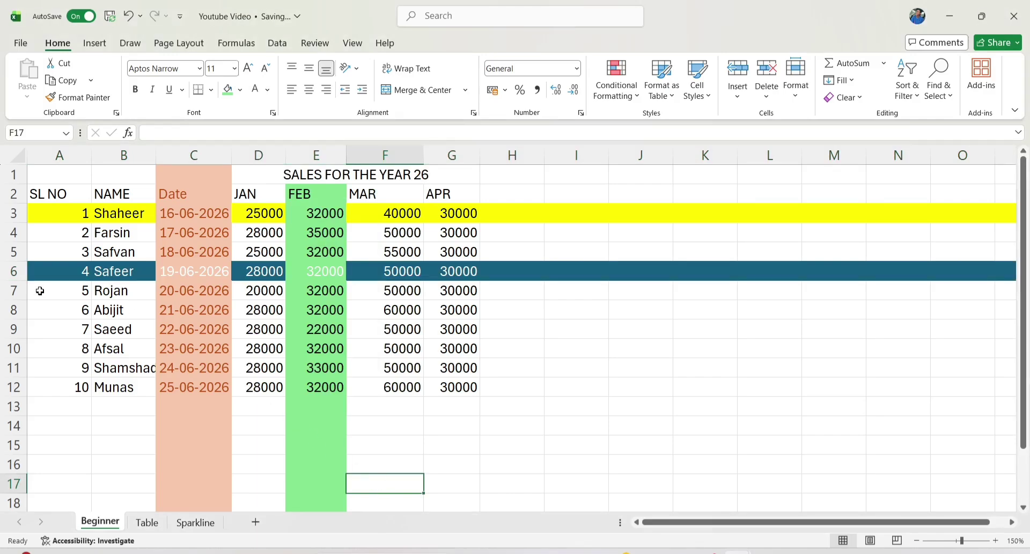
Copy row 6's formatting to row 9 and row 3's formatting to row 7 with the Format Painter.
{"action": "left_click", "coordinate": [12, 272]}
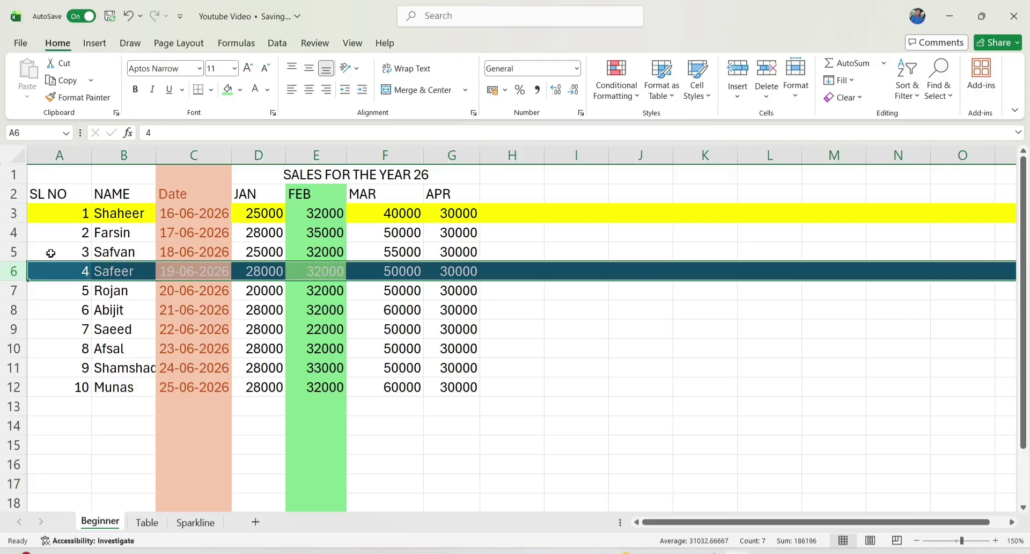
{"action": "left_click", "coordinate": [79, 101]}
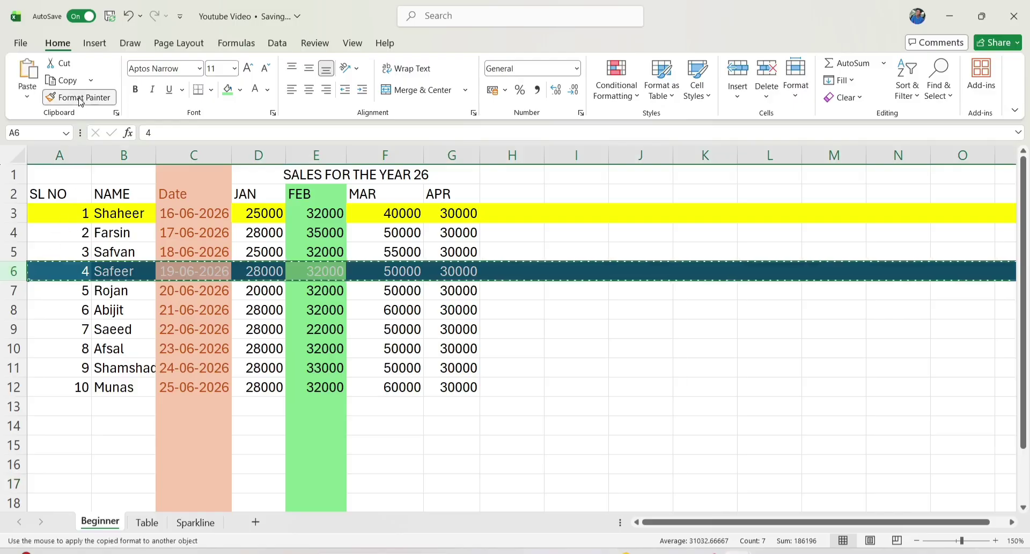
{"action": "left_click", "coordinate": [14, 329]}
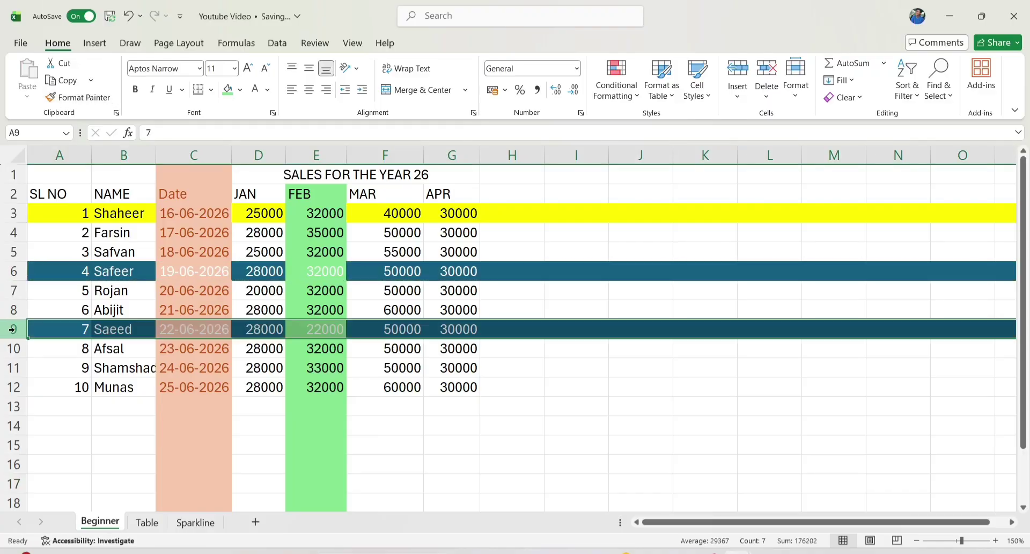
{"action": "left_click", "coordinate": [461, 448]}
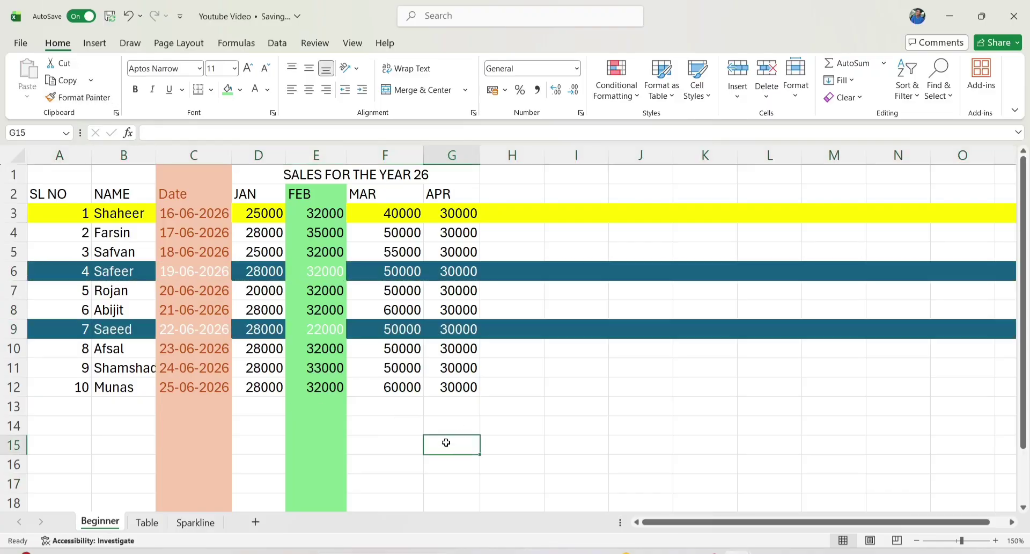
{"action": "left_click", "coordinate": [12, 213]}
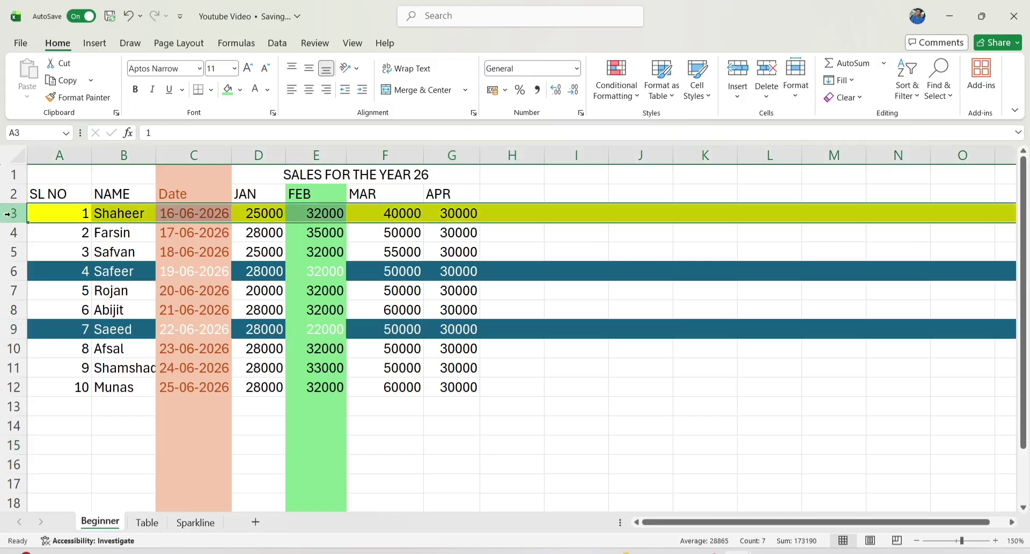
{"action": "left_click", "coordinate": [66, 102]}
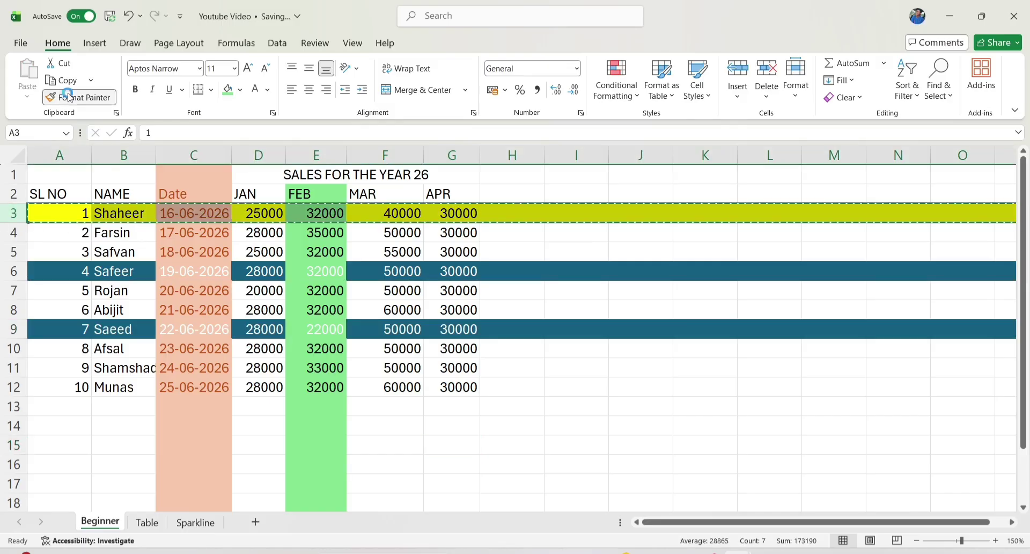
{"action": "left_click", "coordinate": [11, 293]}
Remove the fill from rows 3, 6, 7, 9 and 11 and set their font color to black.
{"action": "left_click", "coordinate": [16, 368]}
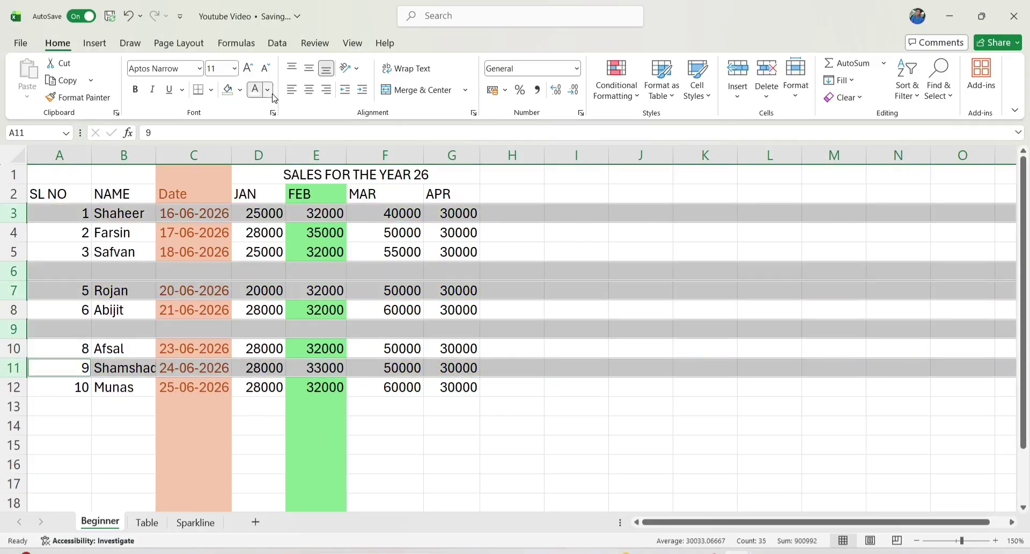
{"action": "left_click", "coordinate": [268, 90]}
{"action": "left_click", "coordinate": [280, 174]}
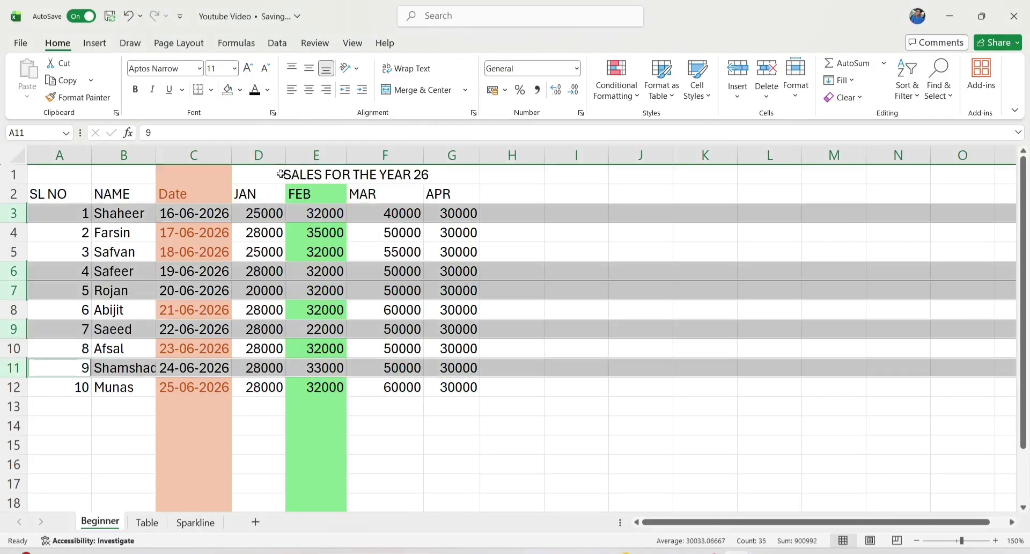
{"action": "left_click", "coordinate": [470, 448]}
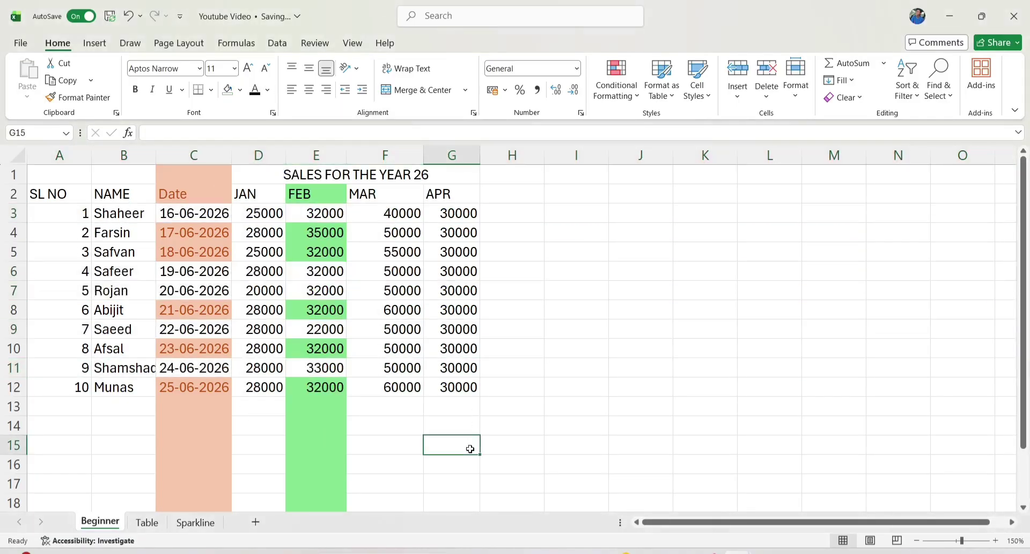
Remove the fill from columns C and E and set their font color to black.
{"action": "left_click", "coordinate": [188, 155]}
{"action": "left_click", "coordinate": [311, 155], "text": "ctrl"}
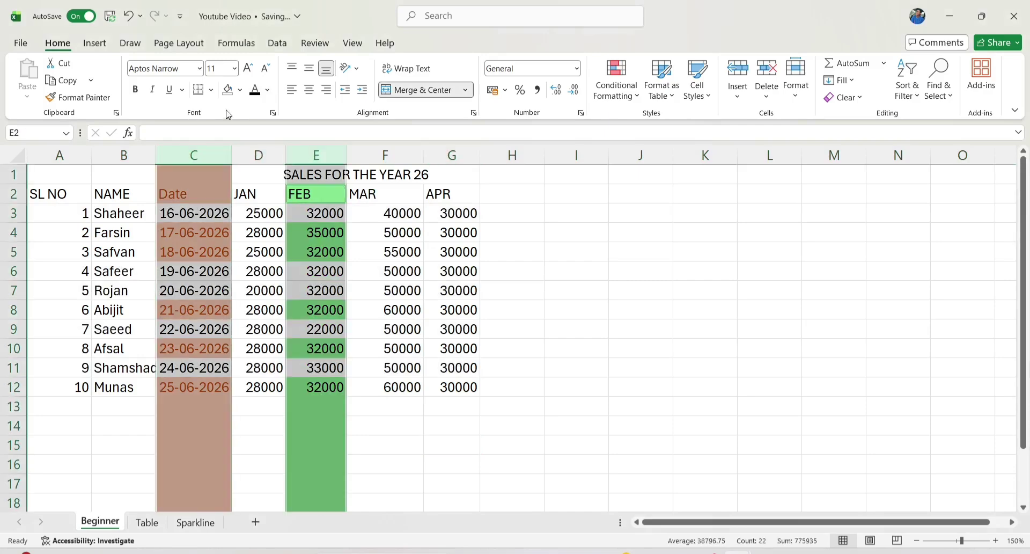
{"action": "left_click", "coordinate": [239, 89]}
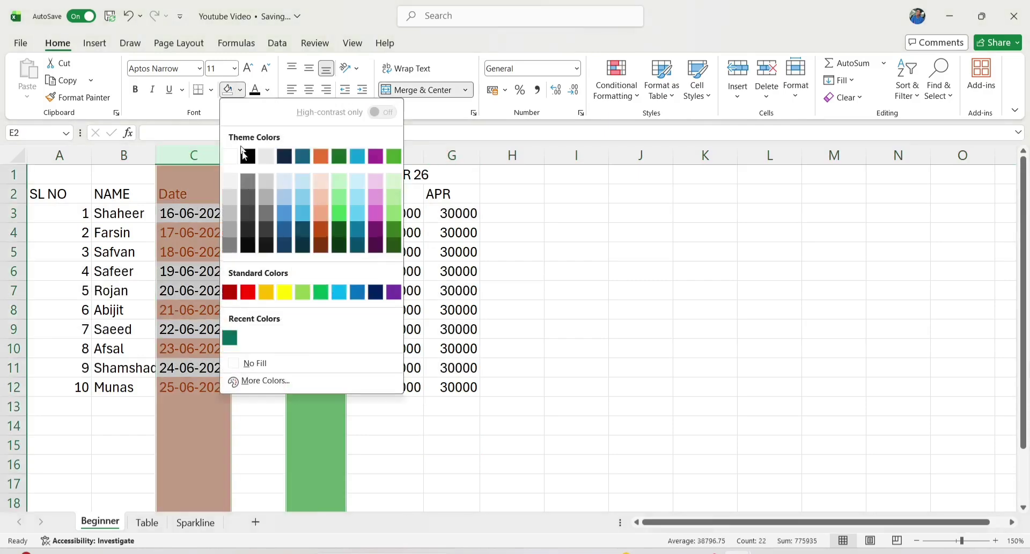
{"action": "left_click", "coordinate": [254, 363]}
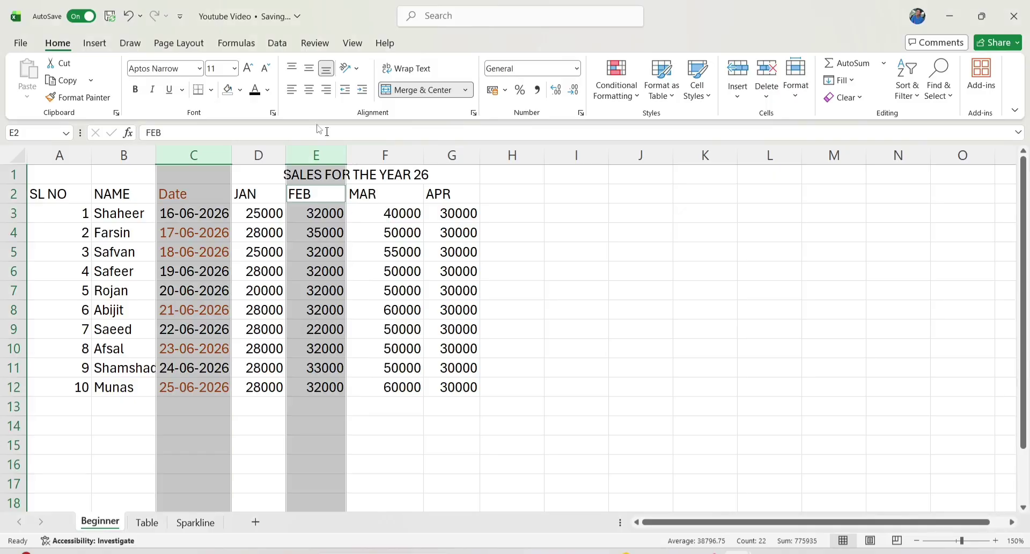
{"action": "left_click", "coordinate": [269, 92]}
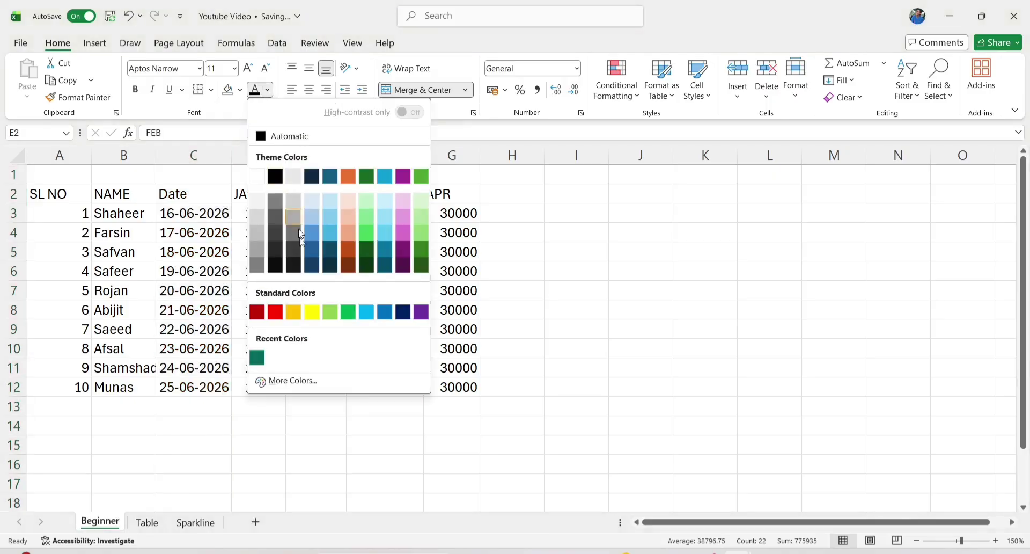
{"action": "left_click", "coordinate": [275, 176]}
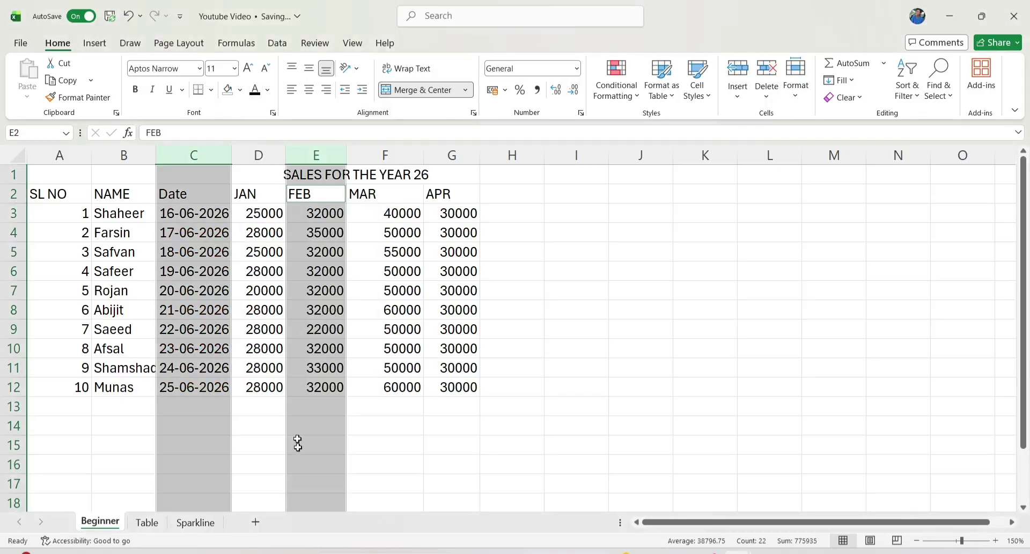
{"action": "left_click", "coordinate": [361, 446]}
Move the title SALES FOR THE YEAR 26 to C1 and merge and center it across A1:G1.
{"action": "left_click", "coordinate": [287, 180]}
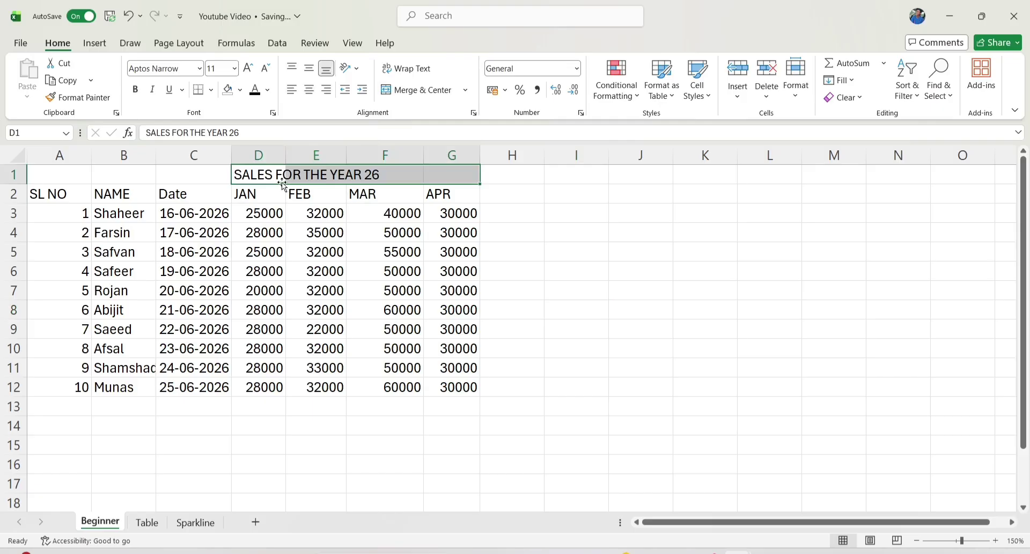
{"action": "left_click_drag", "start_coordinate": [281, 182], "coordinate": [201, 175]}
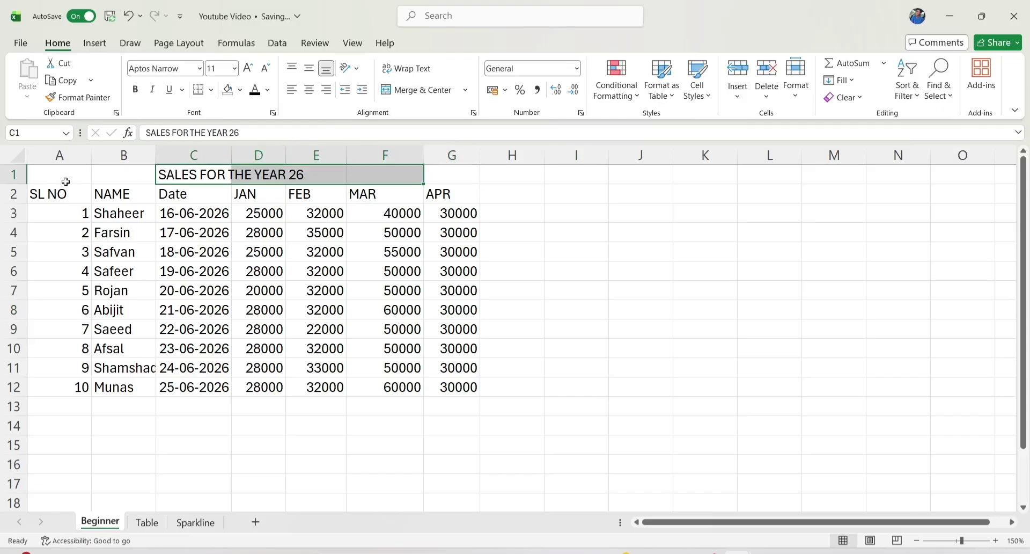
{"action": "left_click_drag", "start_coordinate": [65, 181], "coordinate": [432, 179]}
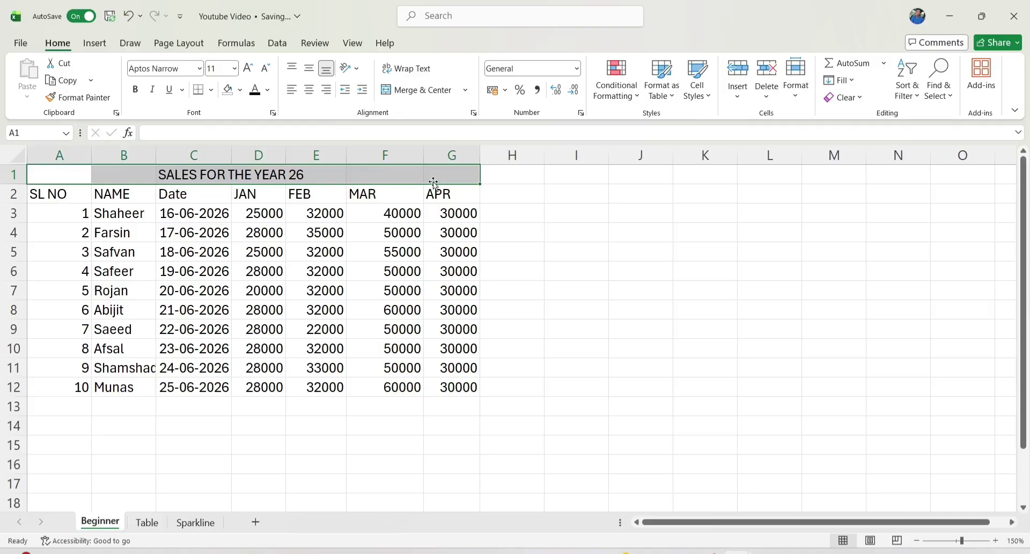
{"action": "left_click", "coordinate": [413, 89]}
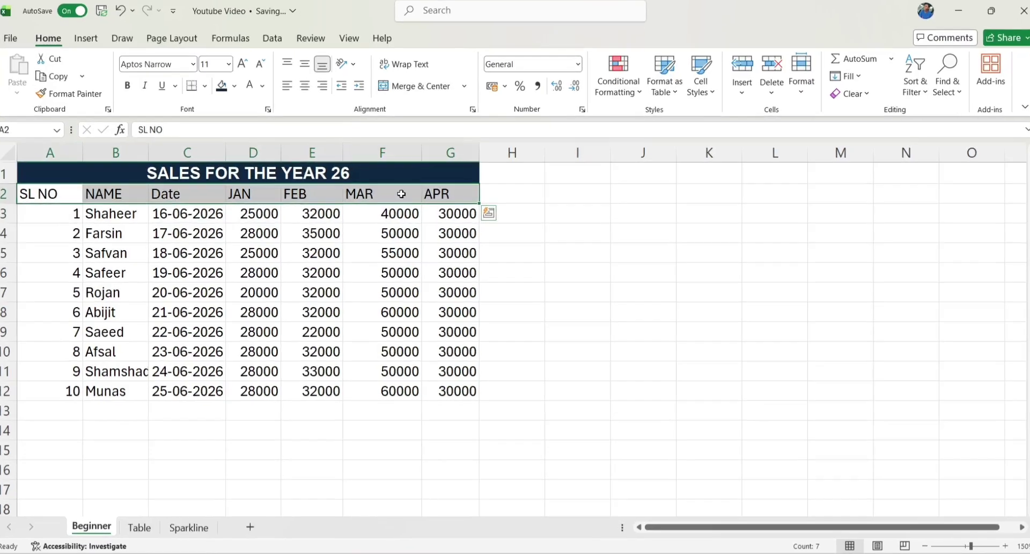
Try rotated text orientations, including Angle Counterclockwise, on the header row A2:G2.
{"action": "left_click", "coordinate": [347, 58]}
{"action": "left_click", "coordinate": [354, 76]}
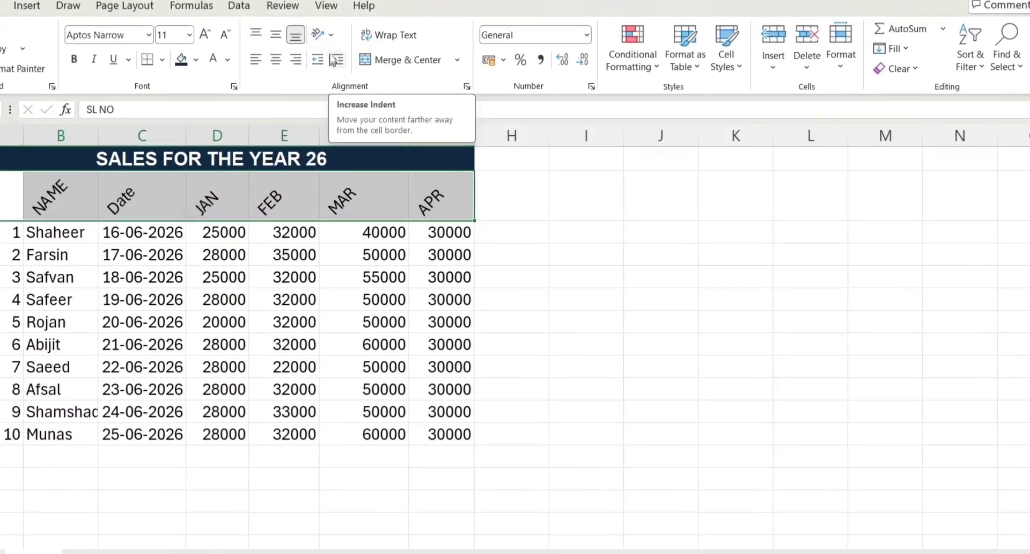
{"action": "left_click", "coordinate": [347, 58]}
{"action": "left_click", "coordinate": [316, 26]}
{"action": "left_click", "coordinate": [333, 117]}
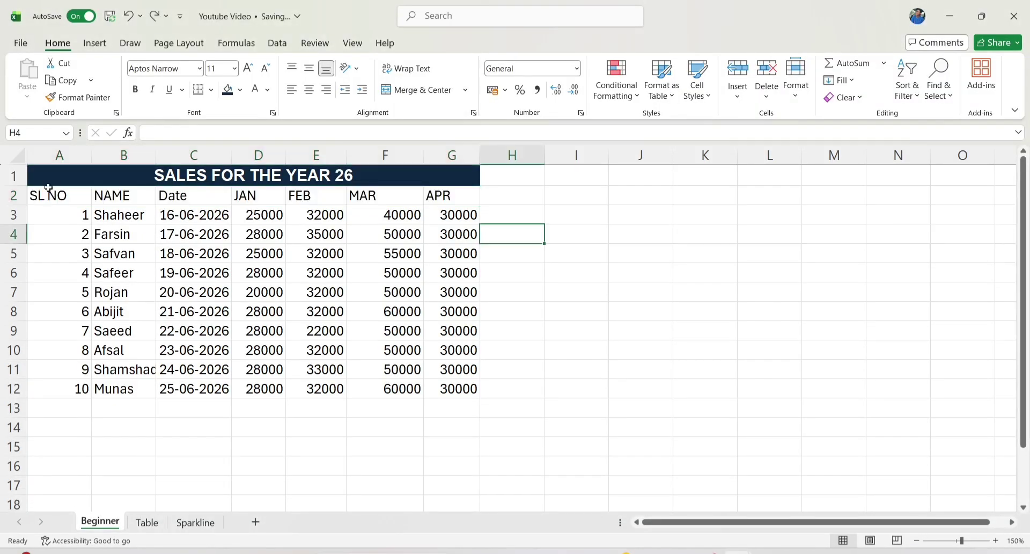
Apply All Borders to the whole sales table in A1:G12.
{"action": "left_click_drag", "start_coordinate": [48, 179], "coordinate": [387, 390]}
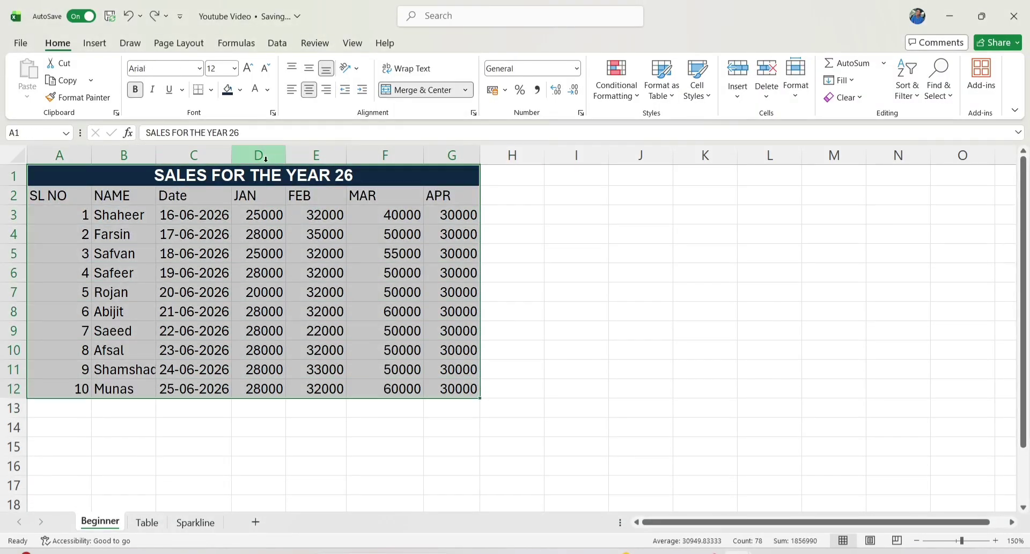
{"action": "left_click", "coordinate": [211, 90]}
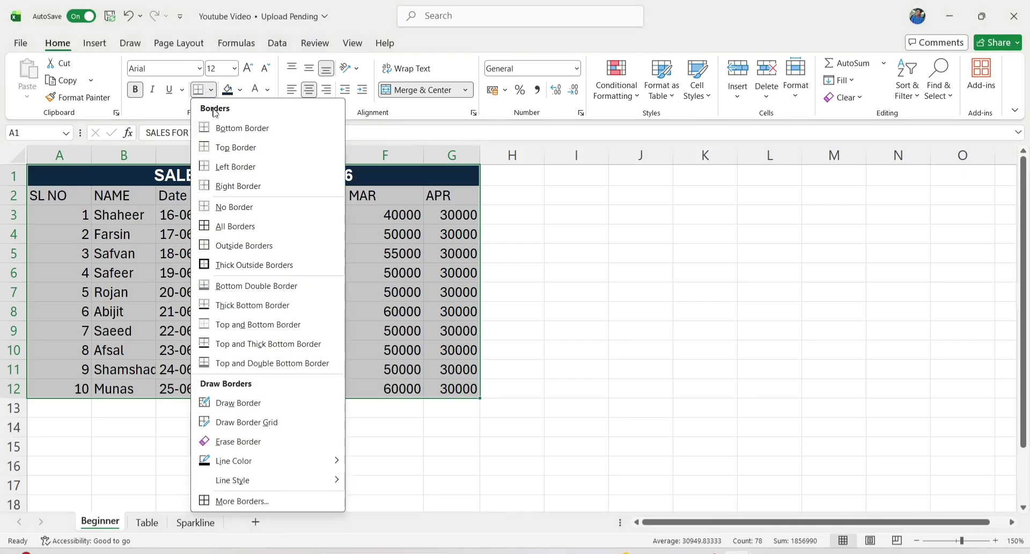
{"action": "left_click", "coordinate": [241, 224]}
{"action": "left_click", "coordinate": [316, 427]}
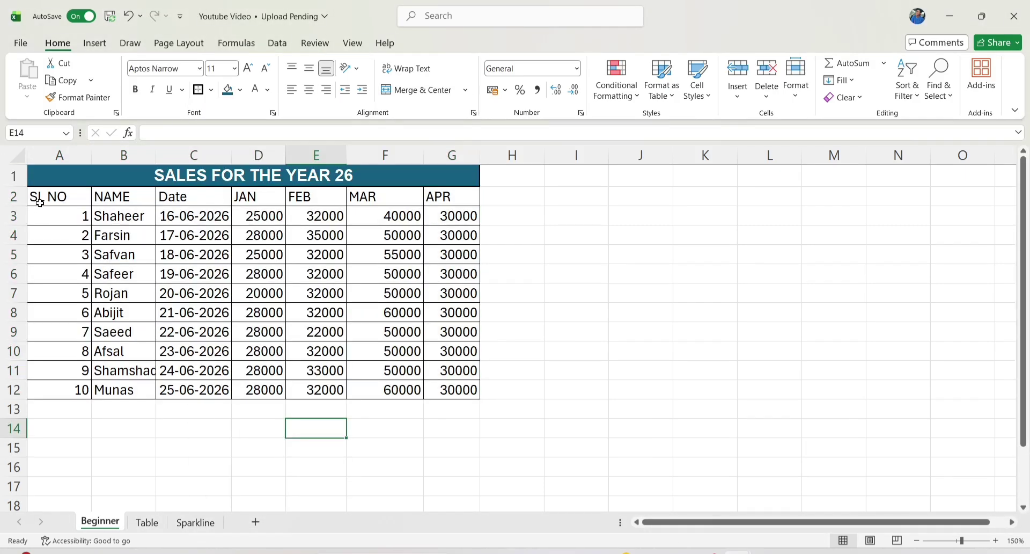
Make the header row A2:G2 bold and center the contents of A2:G12 horizontally.
{"action": "left_click_drag", "start_coordinate": [39, 203], "coordinate": [448, 197]}
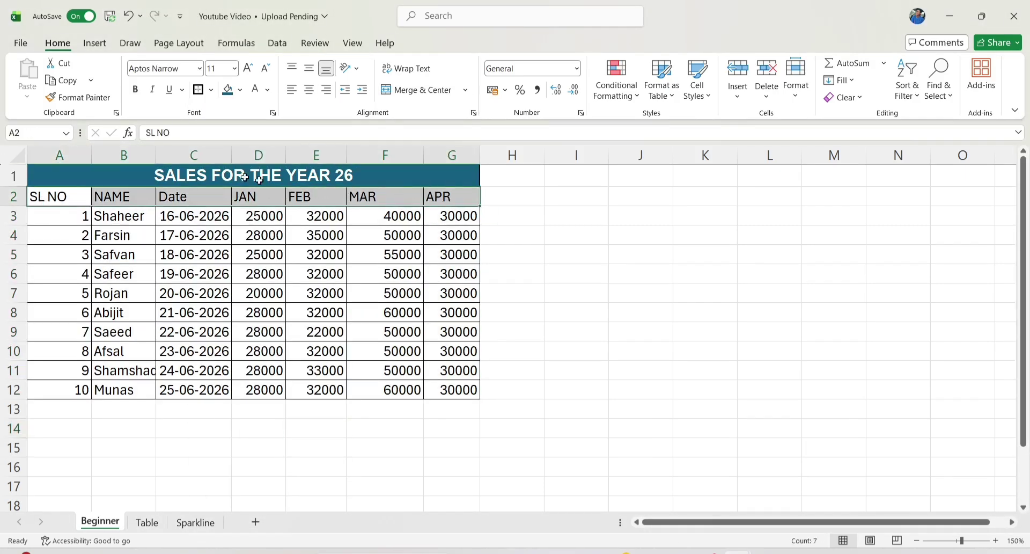
{"action": "left_click", "coordinate": [135, 89]}
{"action": "left_click_drag", "start_coordinate": [59, 215], "coordinate": [466, 400]}
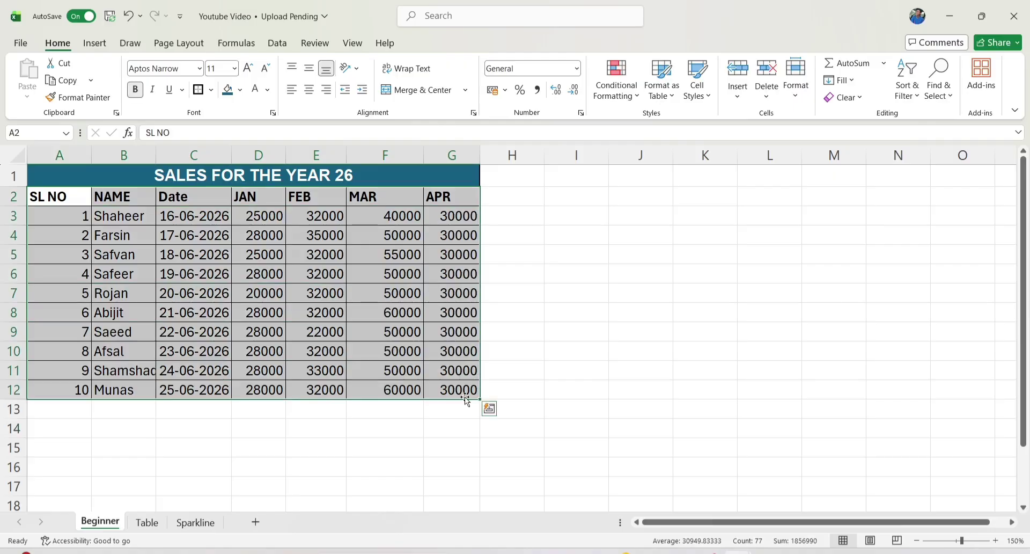
{"action": "left_click", "coordinate": [325, 89]}
{"action": "left_click", "coordinate": [309, 91]}
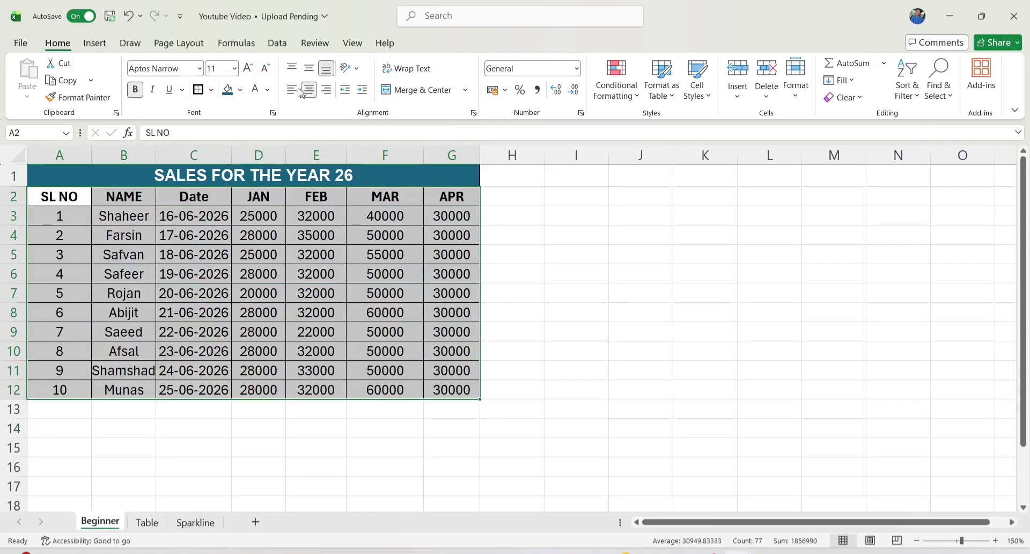
{"action": "left_click", "coordinate": [291, 90]}
{"action": "left_click", "coordinate": [307, 90]}
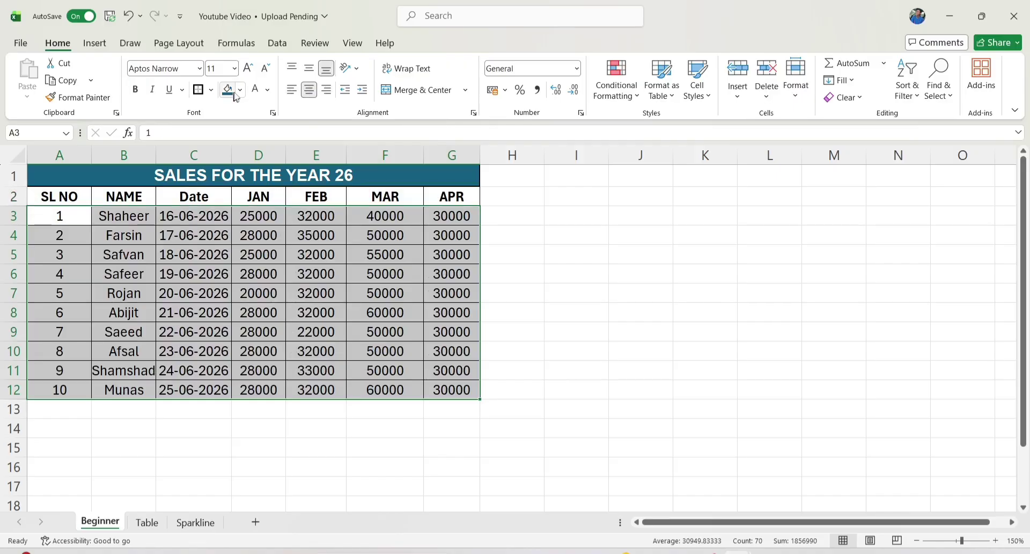
Fill the data cells A3:G12 with dark orange and set their font color to white.
{"action": "left_click", "coordinate": [240, 89]}
{"action": "left_click", "coordinate": [322, 227]}
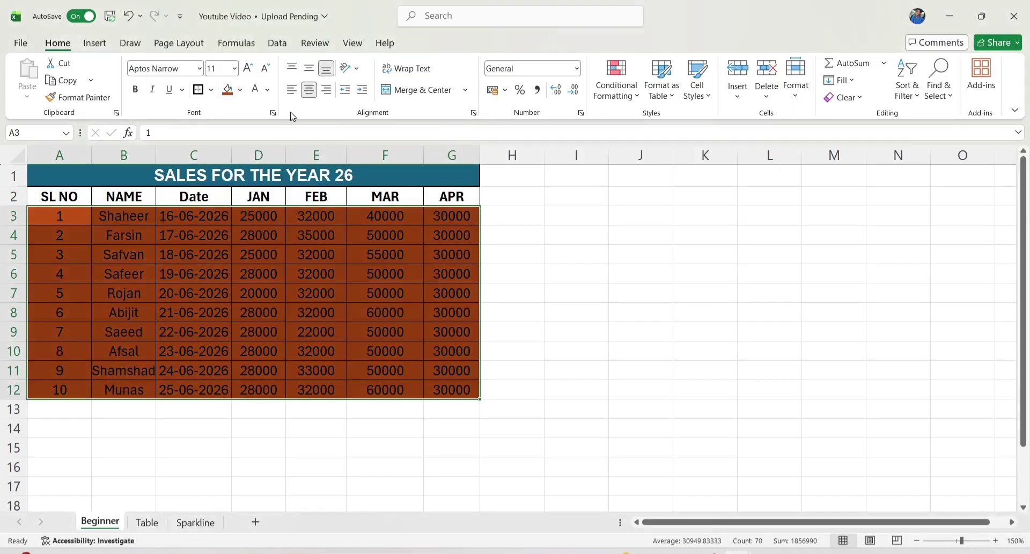
{"action": "left_click", "coordinate": [267, 91]}
{"action": "left_click", "coordinate": [257, 176]}
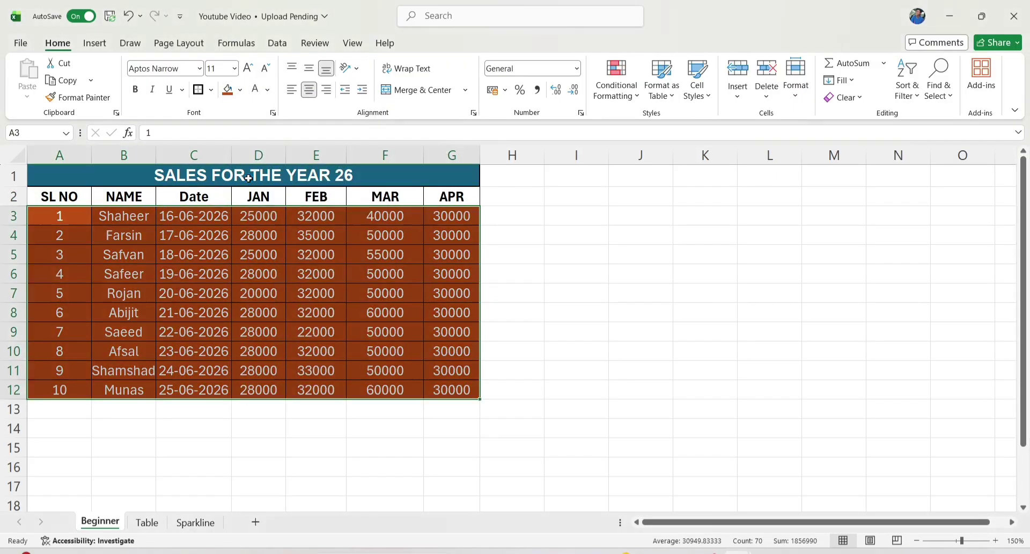
Fill the header row A2:G2 with a bright light green.
{"action": "left_click_drag", "start_coordinate": [59, 197], "coordinate": [452, 196]}
{"action": "left_click", "coordinate": [239, 90]}
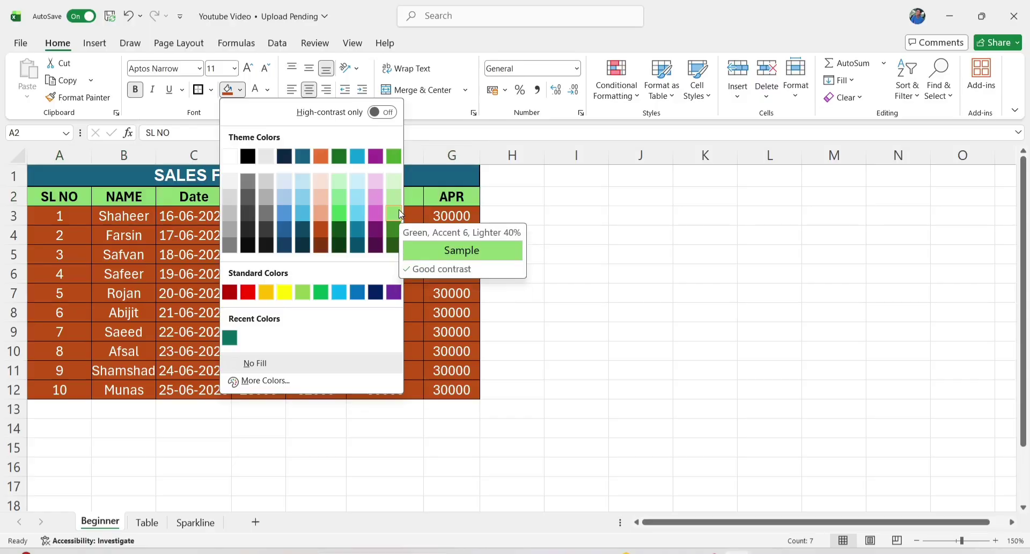
{"action": "left_click", "coordinate": [398, 213]}
Add a TOTAL column header in H2, next to the APR header.
{"action": "left_click", "coordinate": [504, 195]}
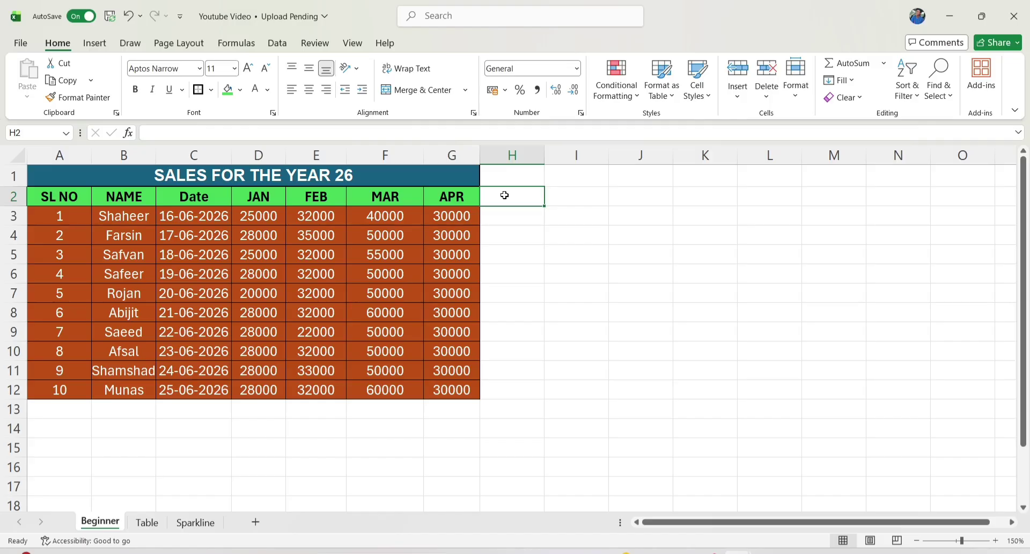
{"action": "type", "text": "TOTAL"}
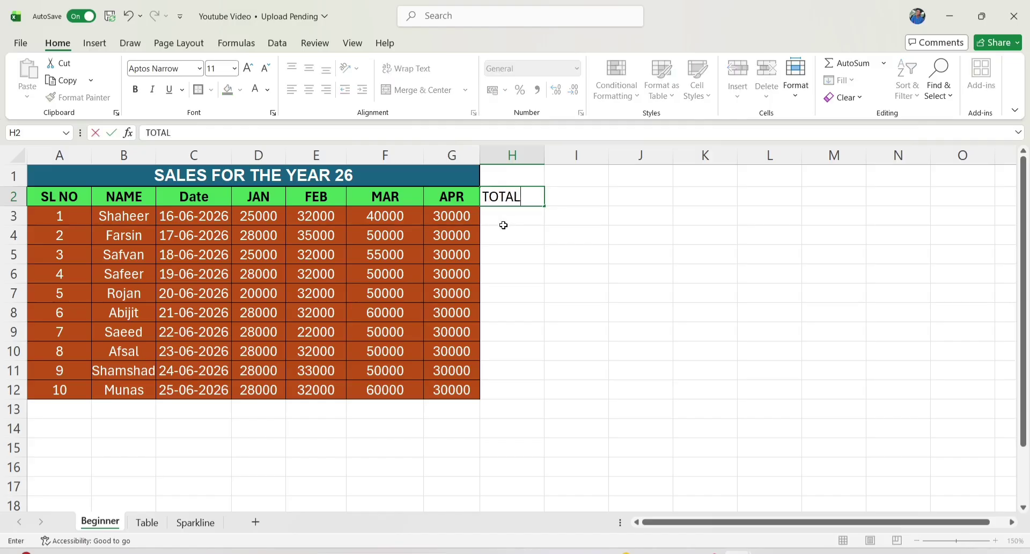
{"action": "key", "text": "Return"}
Calculate the first row's total in H3 by adding the monthly cells with =D3+E3+F3+G3.
{"action": "type", "text": "="}
{"action": "left_click", "coordinate": [248, 220]}
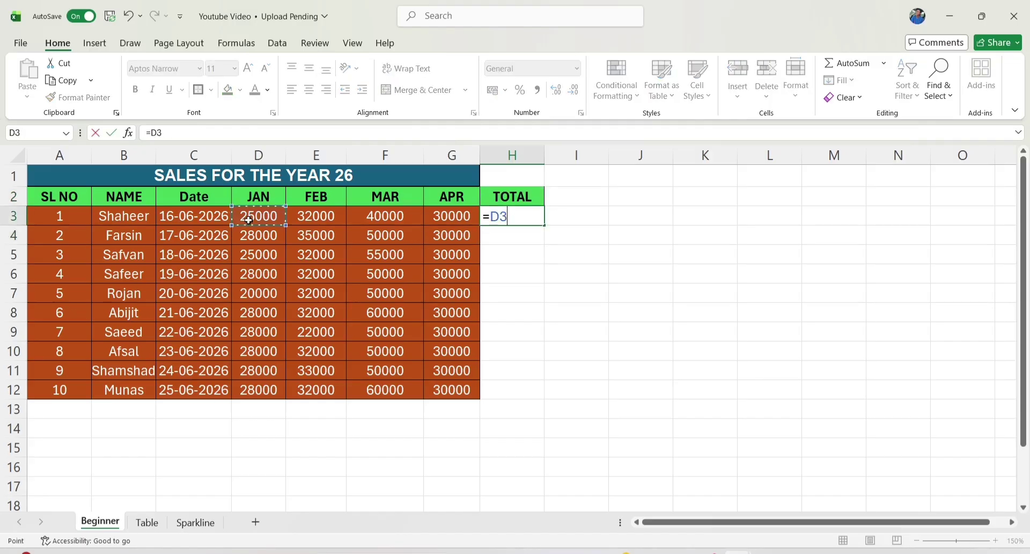
{"action": "type", "text": "+"}
{"action": "left_click", "coordinate": [330, 213]}
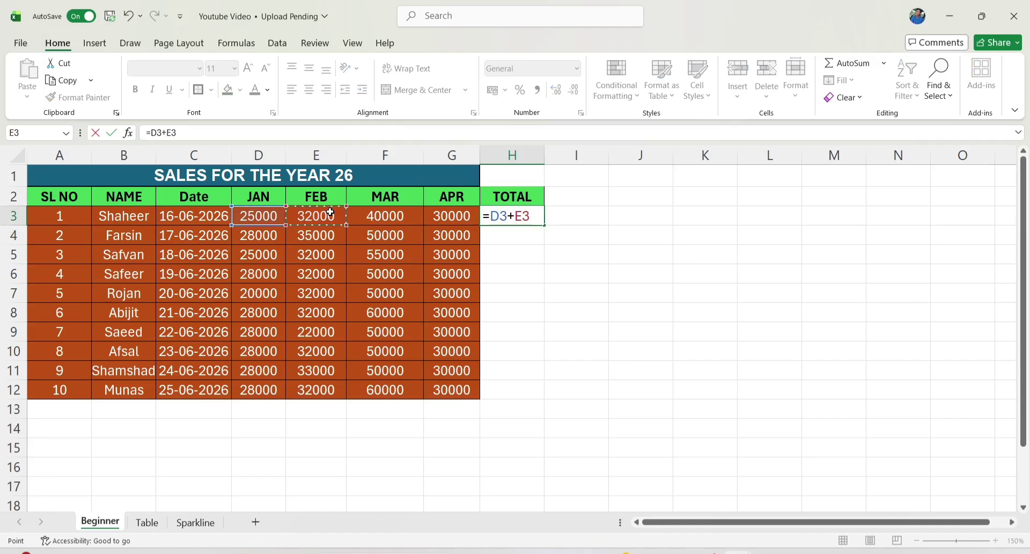
{"action": "type", "text": "+"}
{"action": "left_click", "coordinate": [387, 214]}
{"action": "type", "text": "+"}
{"action": "left_click", "coordinate": [449, 222]}
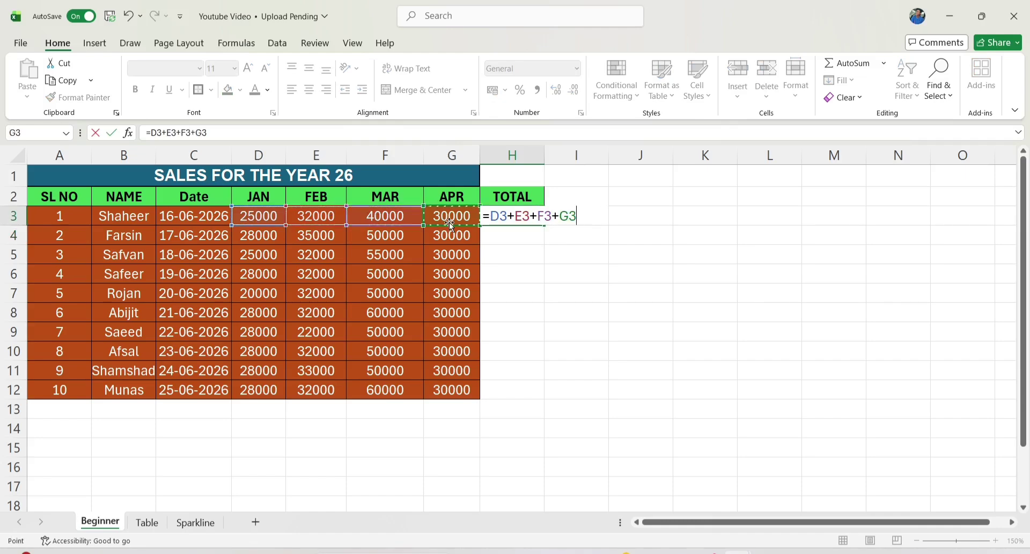
{"action": "key", "text": "Return"}
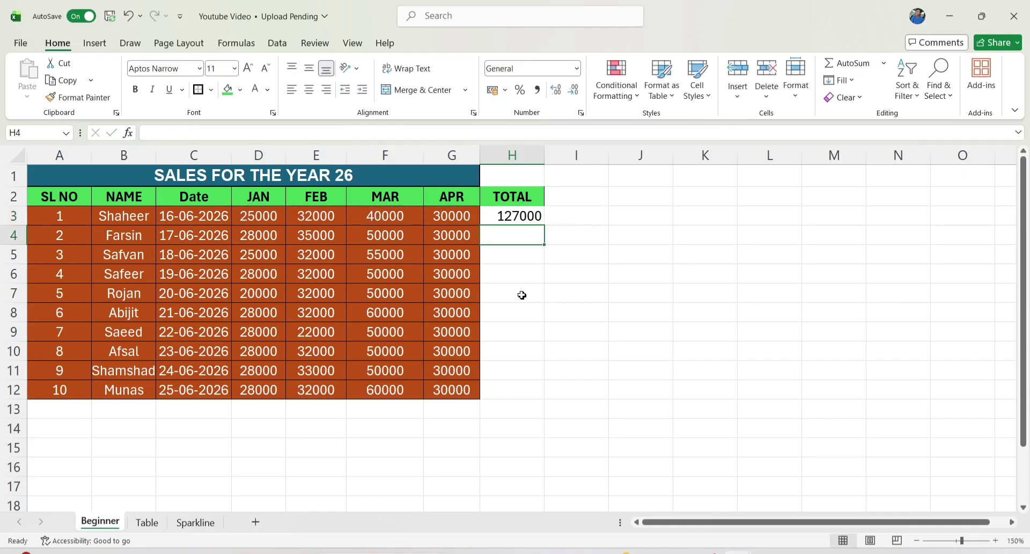
Calculate the second row's total in H4 from typed amounts with =28000+35000+50000+30000.
{"action": "type", "text": "="}
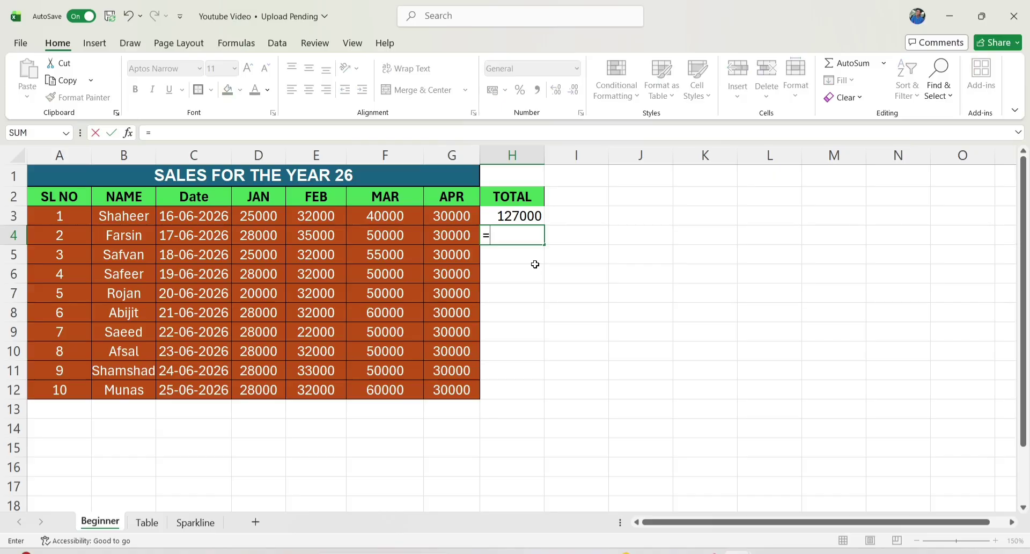
{"action": "type", "text": "28000+"}
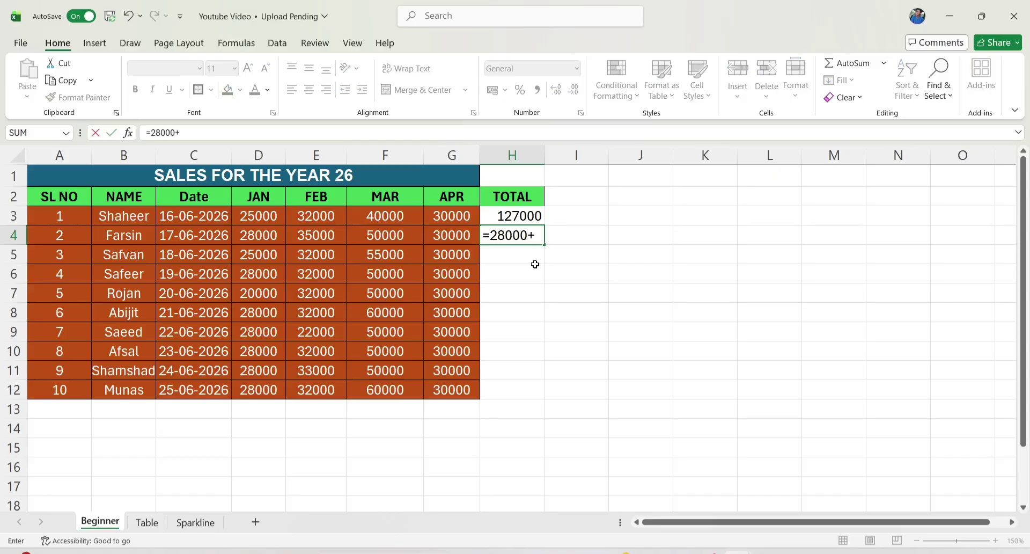
{"action": "type", "text": "35000+5000"}
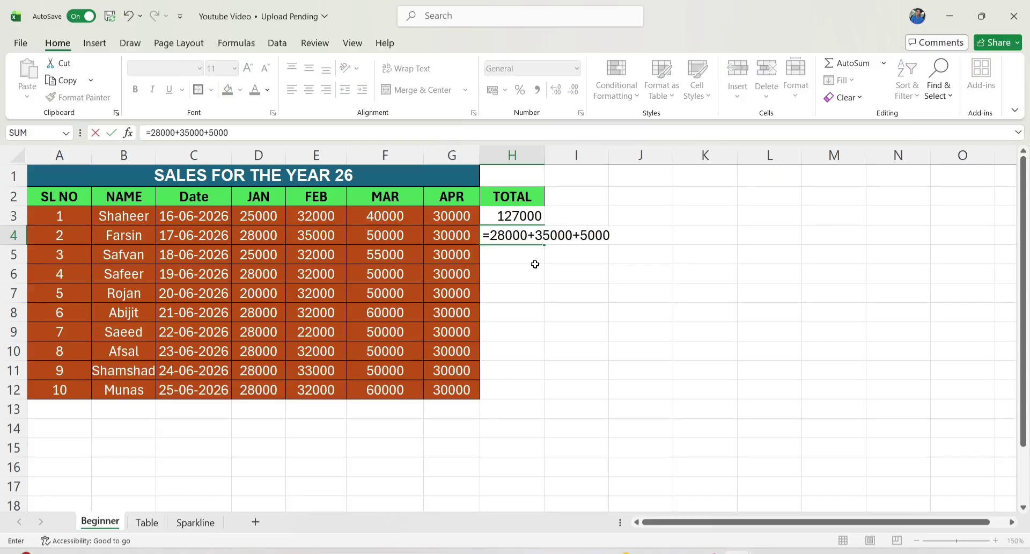
{"action": "type", "text": "0+30000"}
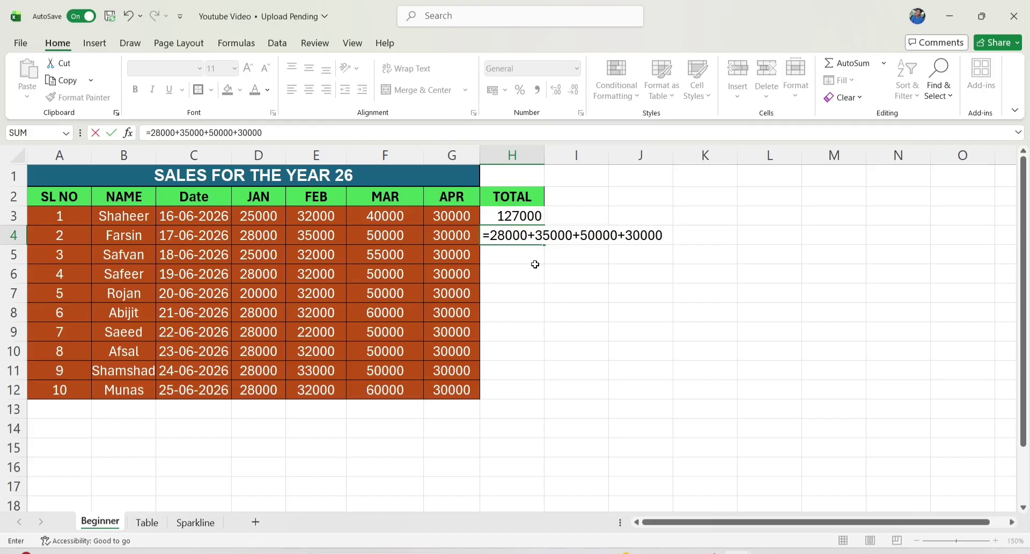
{"action": "key", "text": "Return"}
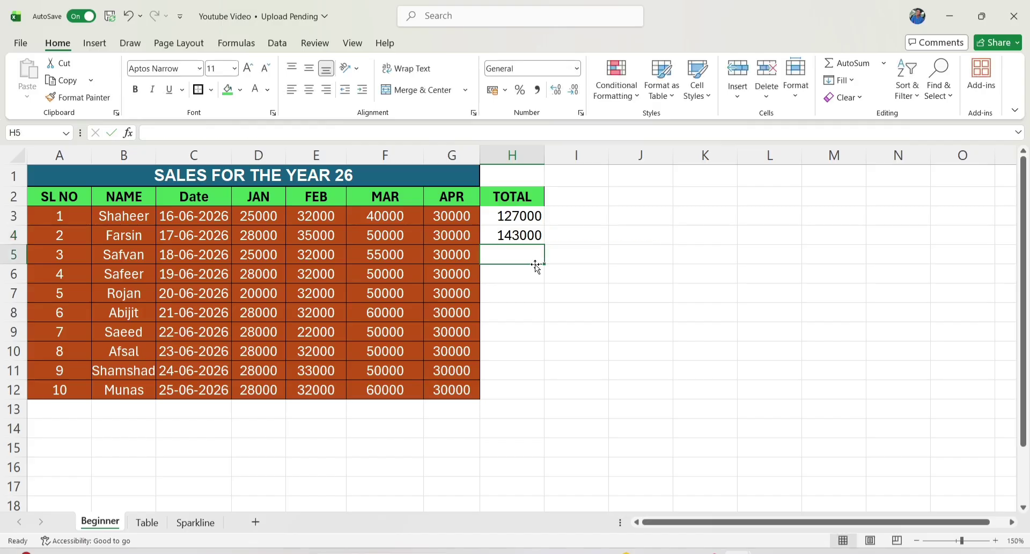
Total D5:G5 in H5 with AutoSum, and enter =SUM(D6:G6) in H6.
{"action": "left_click_drag", "start_coordinate": [273, 258], "coordinate": [428, 260]}
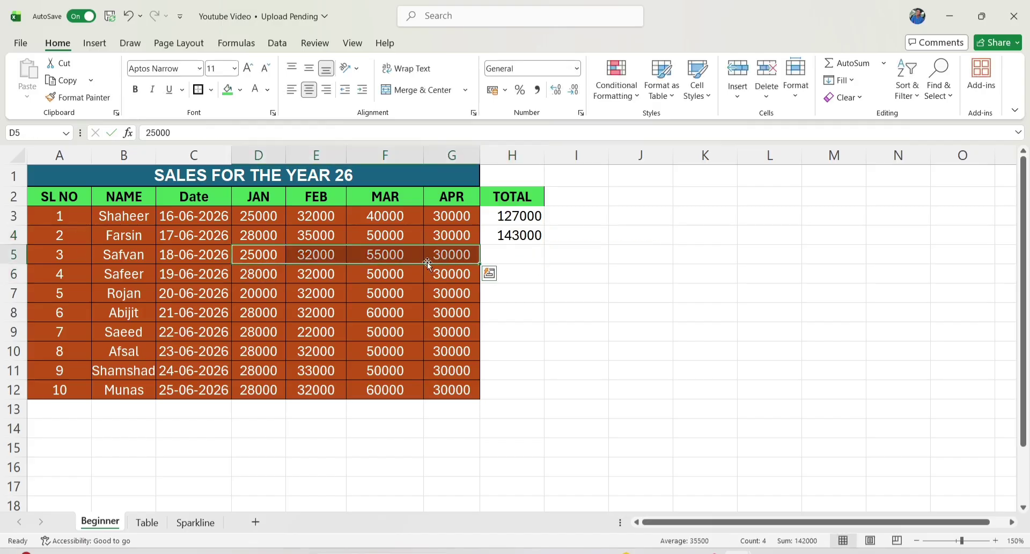
{"action": "left_click", "coordinate": [841, 65]}
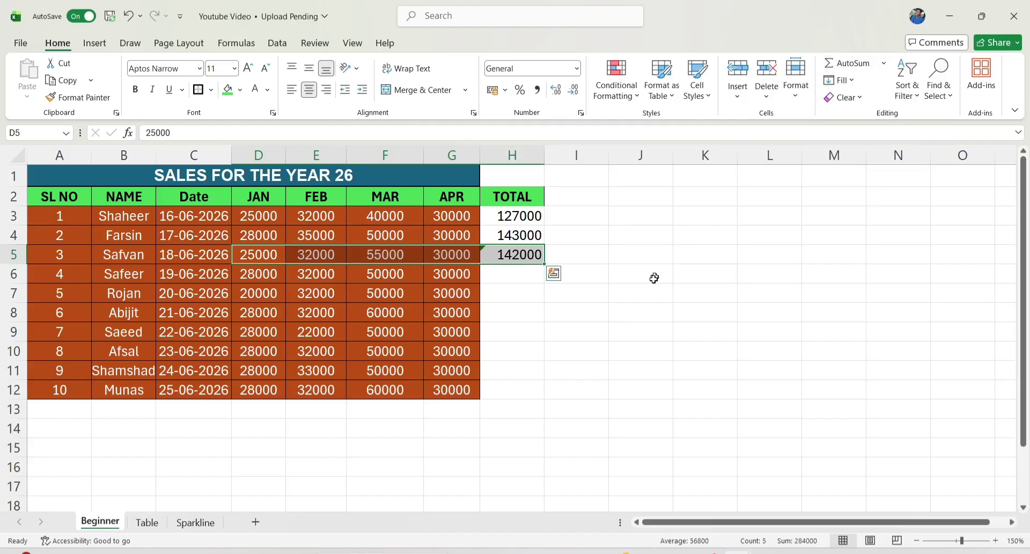
{"action": "left_click", "coordinate": [497, 276]}
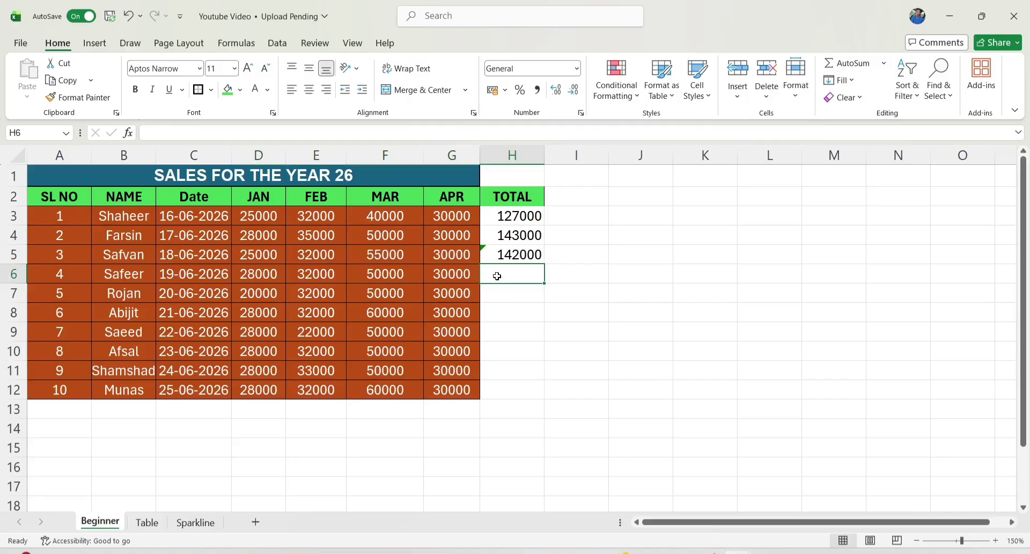
{"action": "type", "text": "=SUM"}
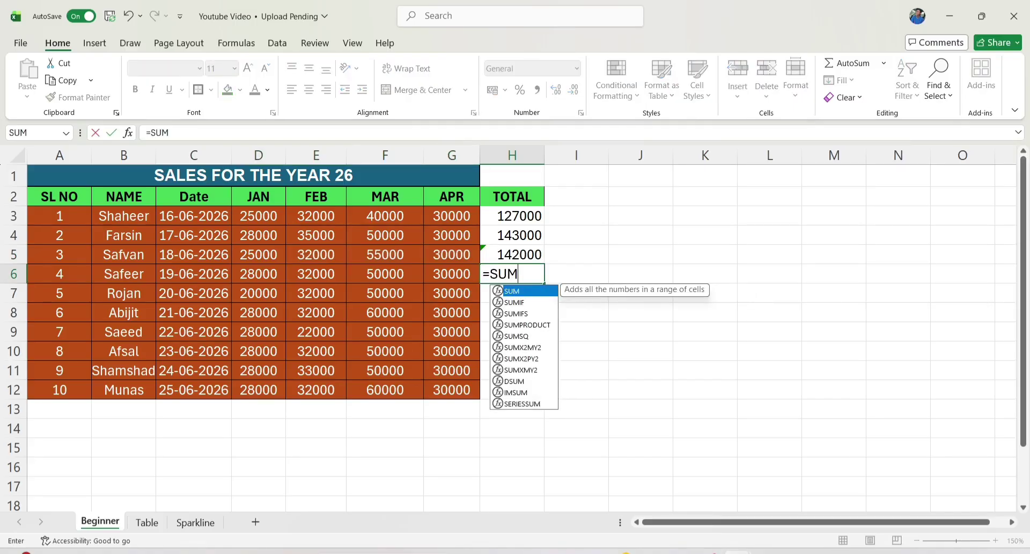
{"action": "type", "text": "("}
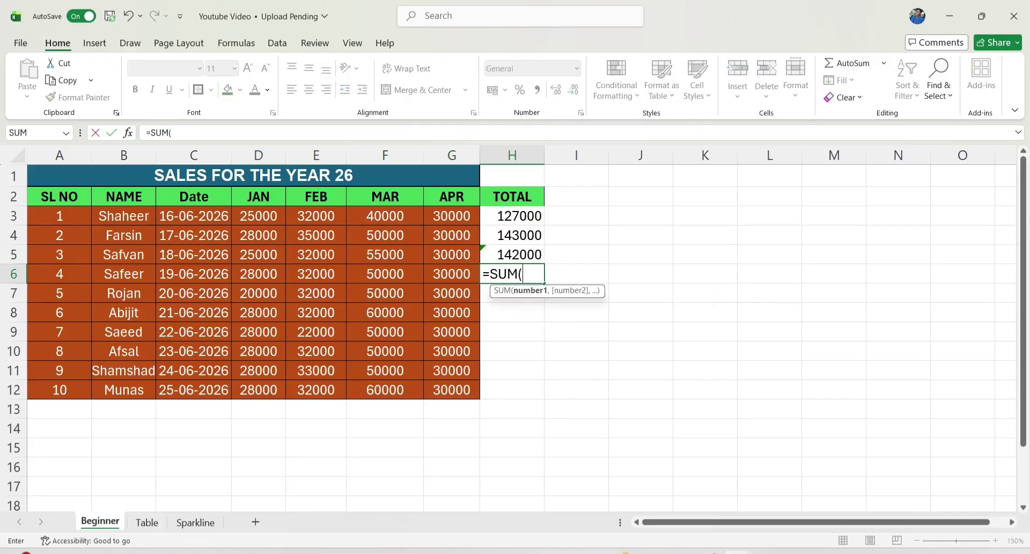
{"action": "left_click_drag", "start_coordinate": [248, 275], "coordinate": [448, 271]}
{"action": "type", "text": ")"}
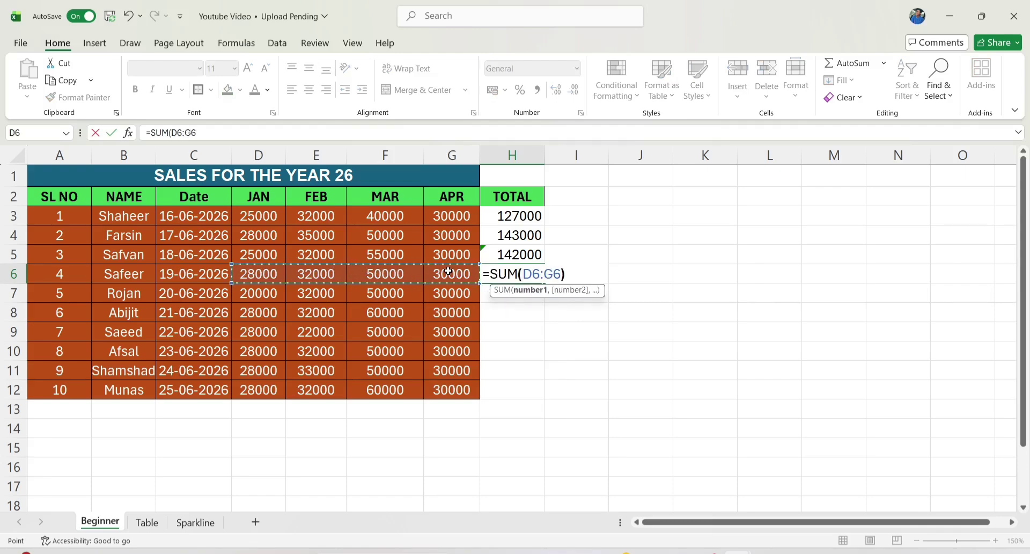
{"action": "key", "text": "Return"}
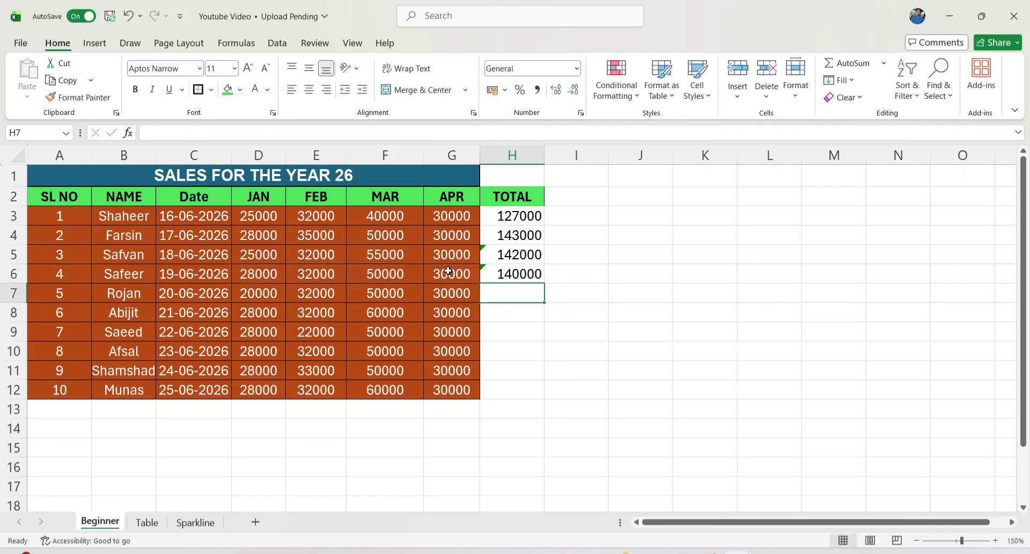
Use AutoSum to total D7:G7 in H7 and to add up H3:H12 in H13.
{"action": "left_click_drag", "start_coordinate": [268, 295], "coordinate": [464, 295]}
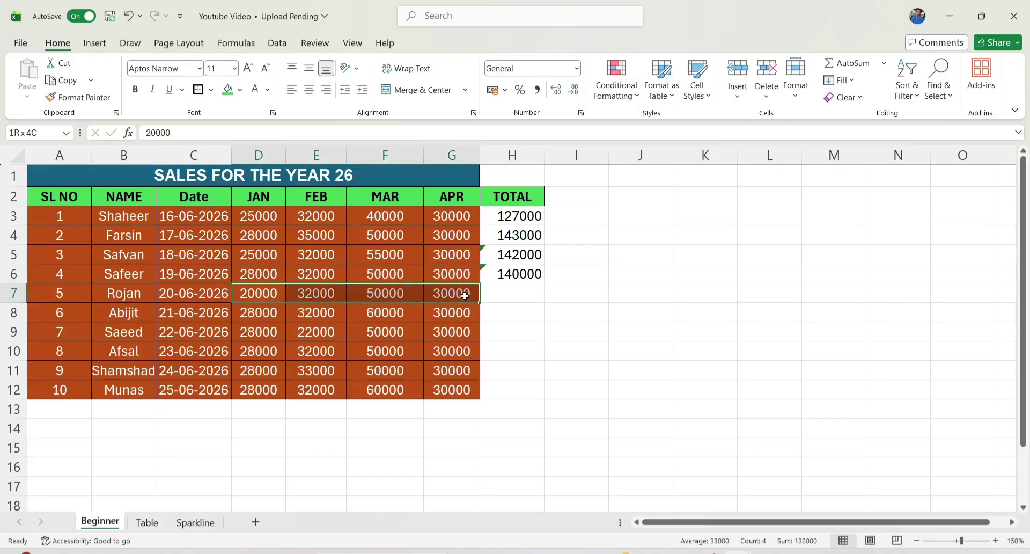
{"action": "key", "text": "alt+equal"}
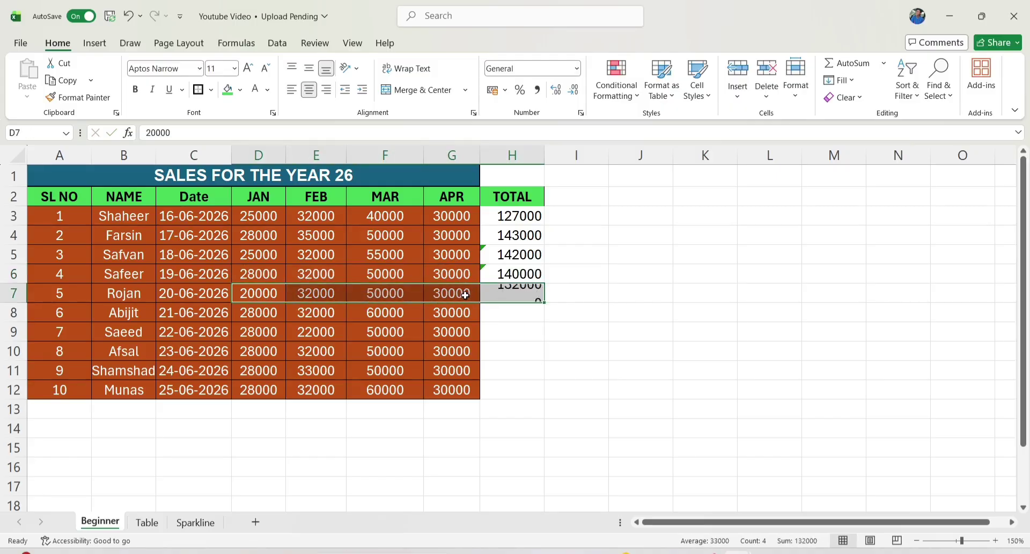
{"action": "left_click", "coordinate": [510, 313]}
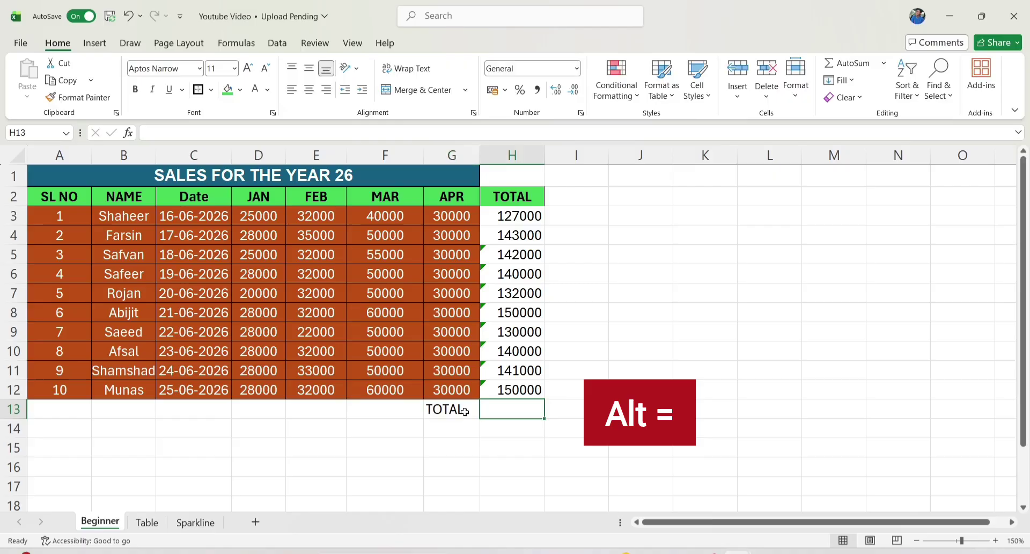
{"action": "key", "text": "alt+equal"}
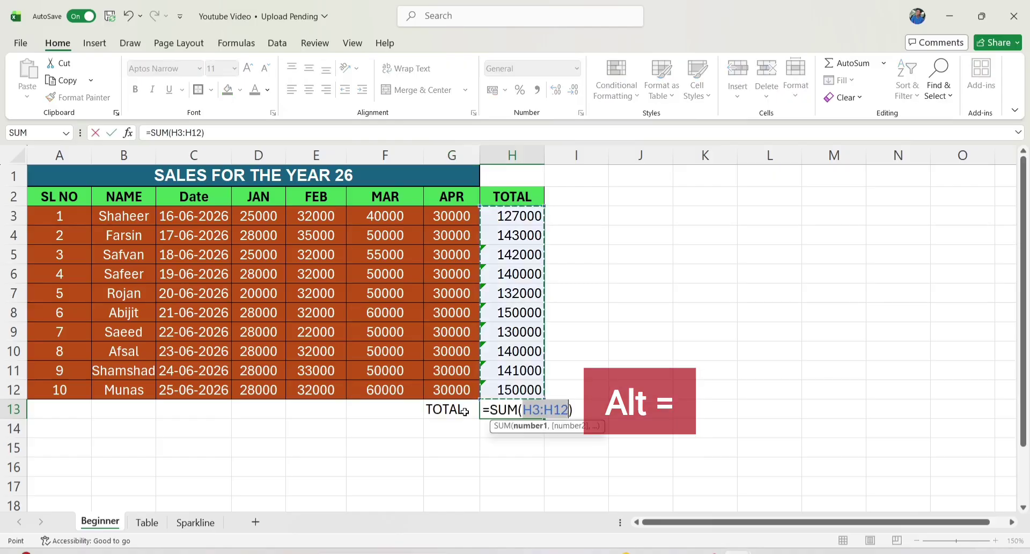
{"action": "key", "text": "Return"}
Add a BONUS column with its header in I2 and =H3*5% in I3, filled down to I12.
{"action": "type", "text": "BONUS"}
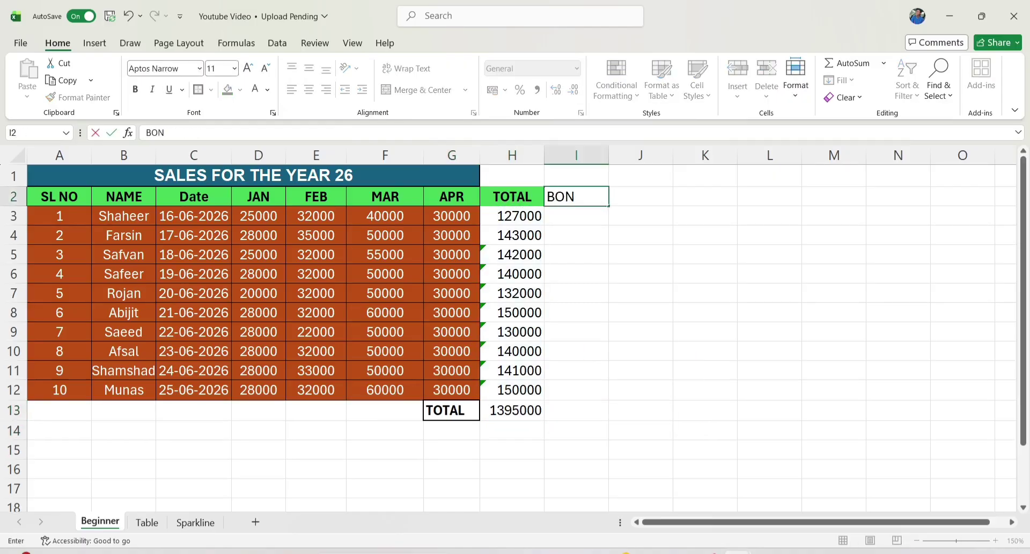
{"action": "left_click", "coordinate": [557, 209]}
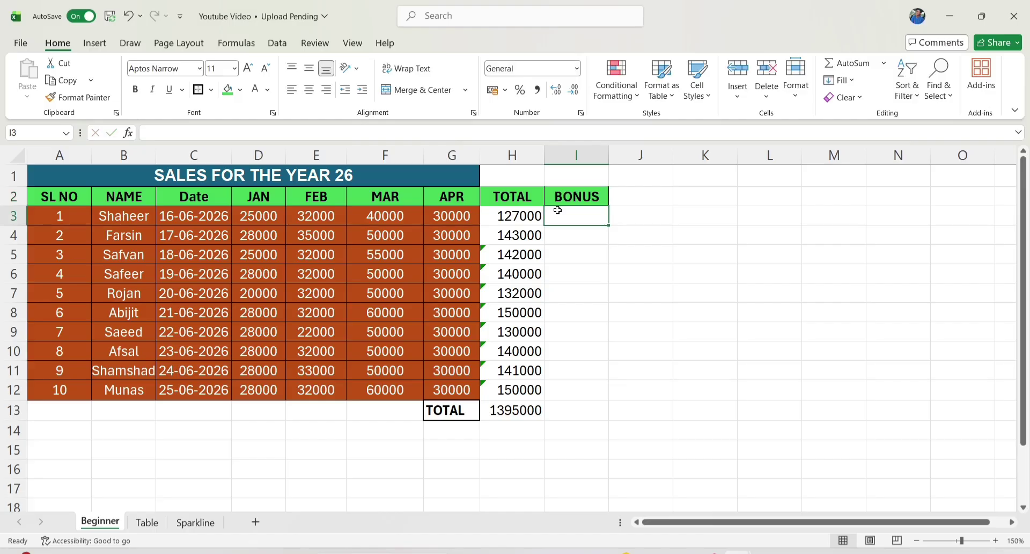
{"action": "type", "text": "="}
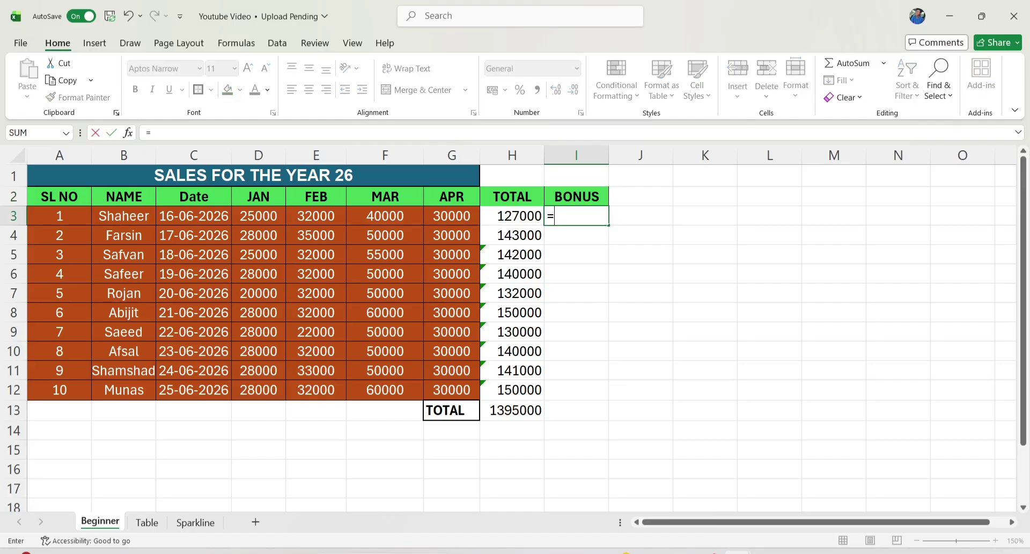
{"action": "left_click", "coordinate": [539, 210]}
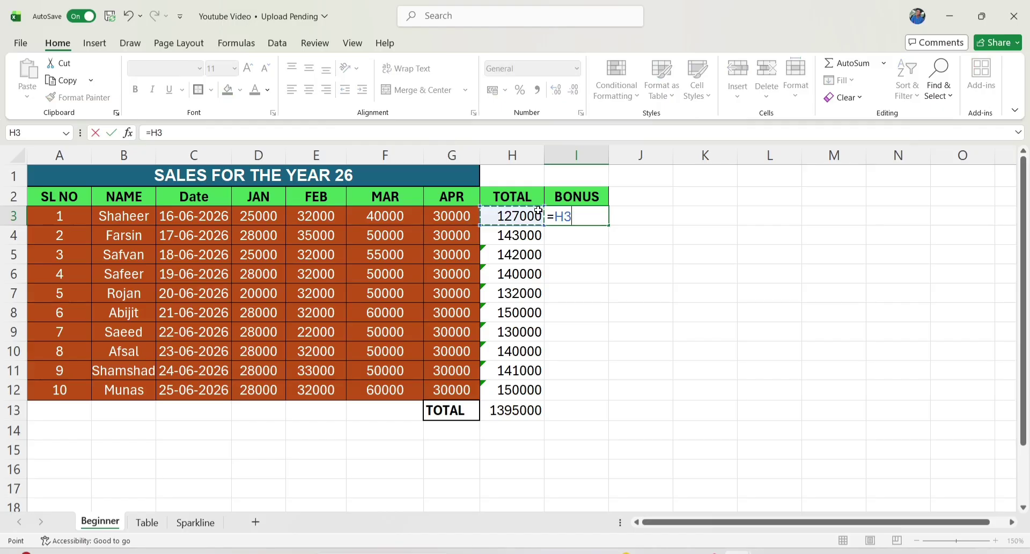
{"action": "type", "text": "*"}
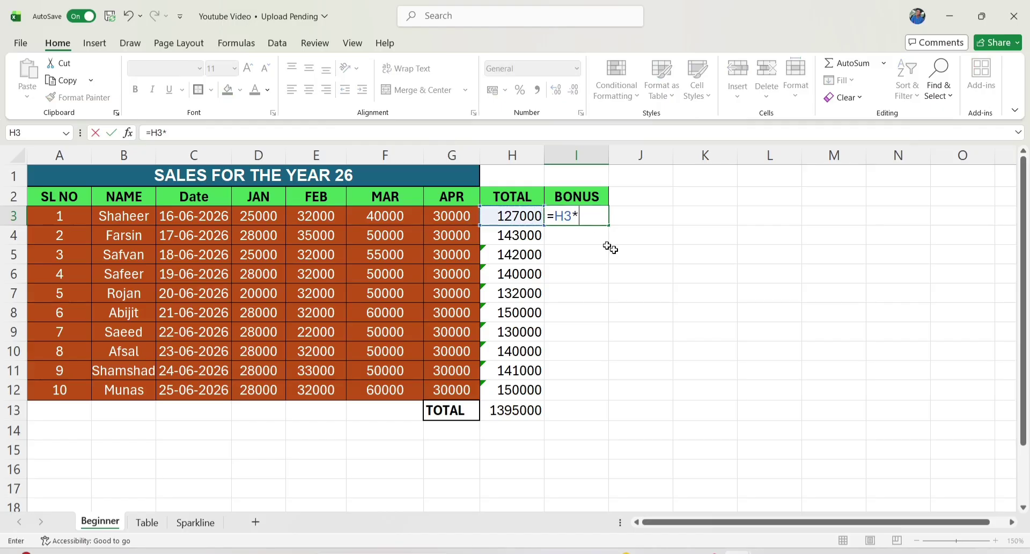
{"action": "type", "text": "5%"}
{"action": "key", "text": "Return"}
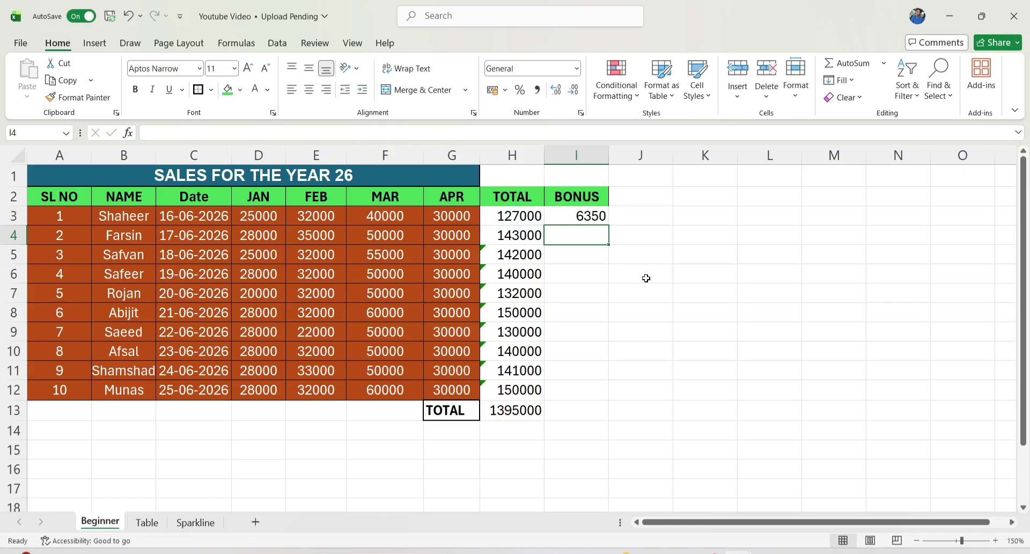
{"action": "left_click", "coordinate": [579, 215]}
{"action": "left_click_drag", "start_coordinate": [609, 225], "coordinate": [593, 395]}
Divide the grand total by ten in E14 with the formula =H13/10.
{"action": "left_click", "coordinate": [384, 429]}
{"action": "left_click", "coordinate": [292, 429]}
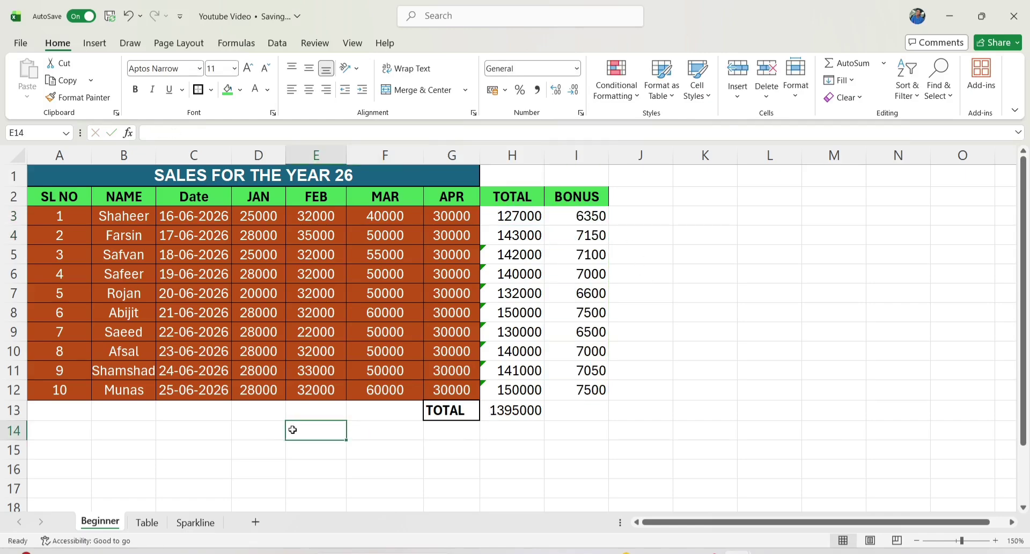
{"action": "type", "text": "="}
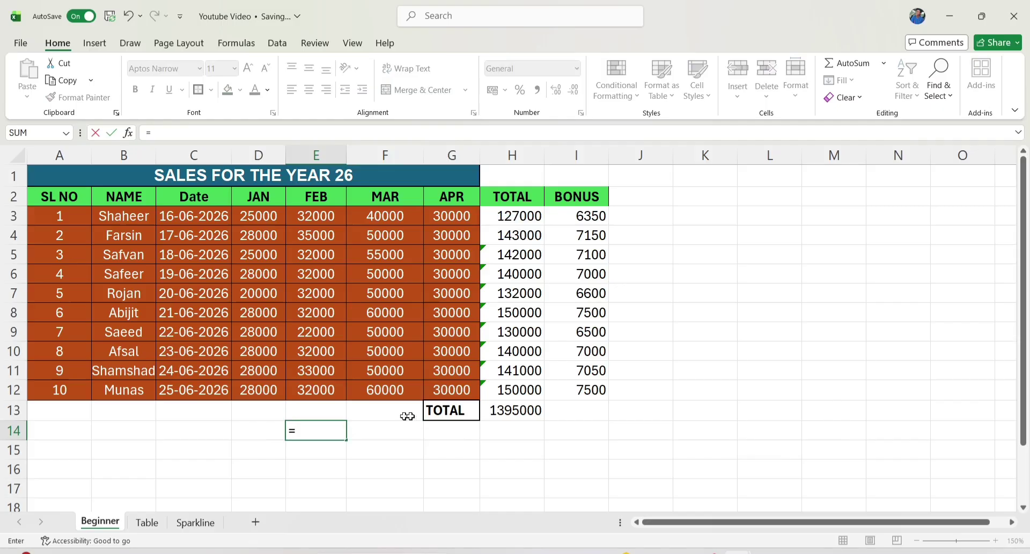
{"action": "left_click", "coordinate": [505, 414]}
{"action": "type", "text": "/"}
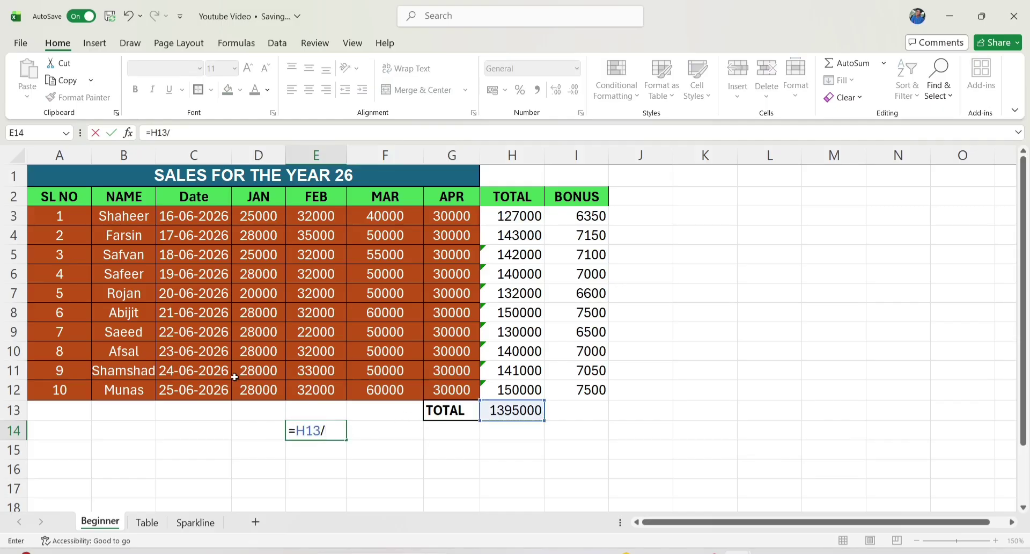
{"action": "type", "text": "10"}
{"action": "key", "text": "Return"}
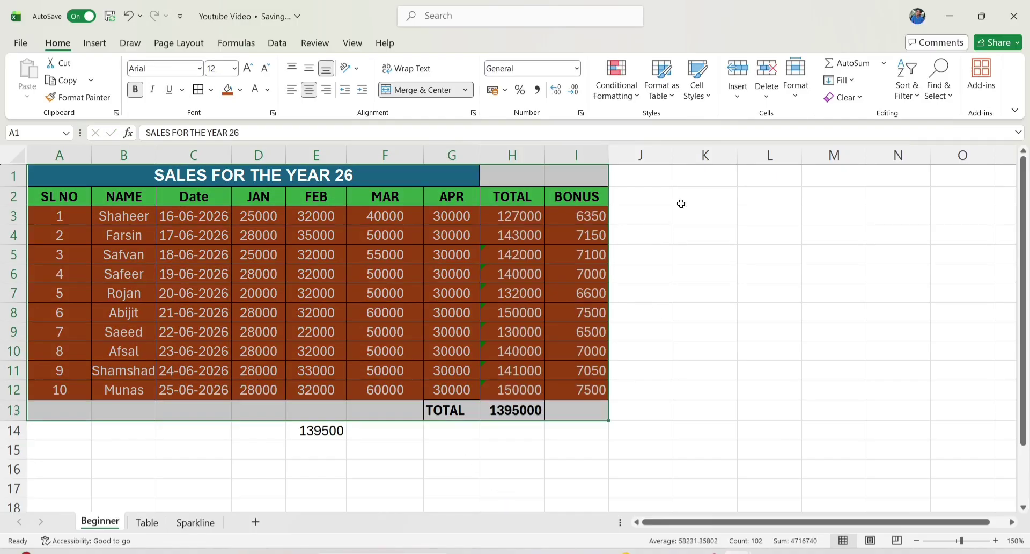
Preview cell styles such as Linked Cell on the table range A1:I13.
{"action": "left_click", "coordinate": [700, 91]}
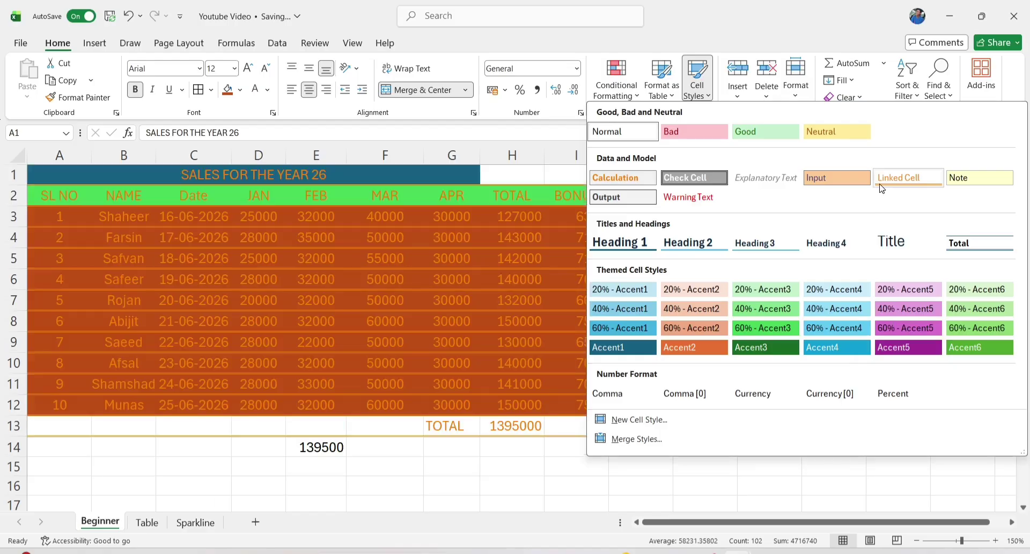
{"action": "left_click", "coordinate": [257, 237]}
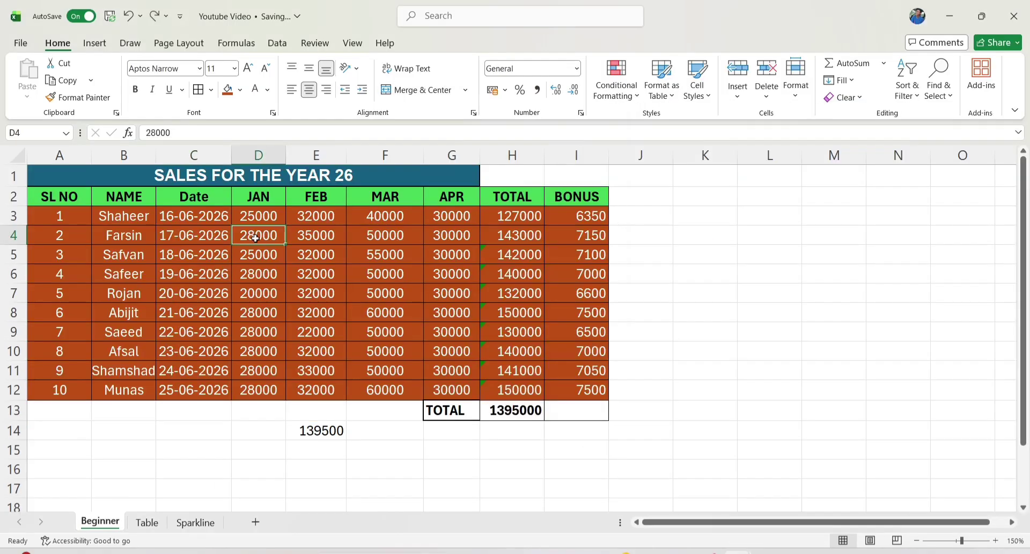
Format the JAN value in D4 as Currency and auto-fit the width of column D.
{"action": "left_click", "coordinate": [576, 68]}
{"action": "left_click", "coordinate": [553, 170]}
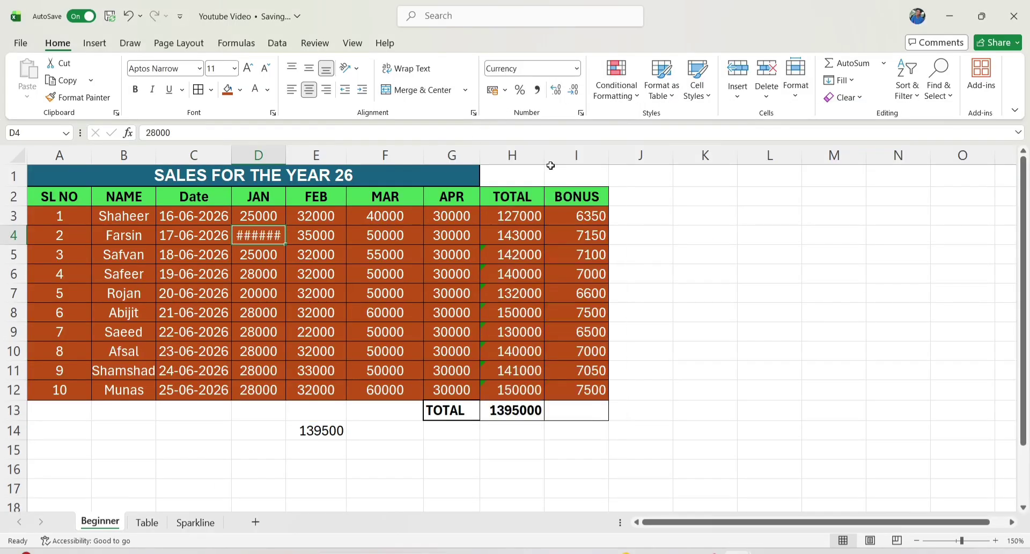
{"action": "double_click", "coordinate": [284, 154]}
{"action": "key", "text": "Down"}
{"action": "key", "text": "Down"}
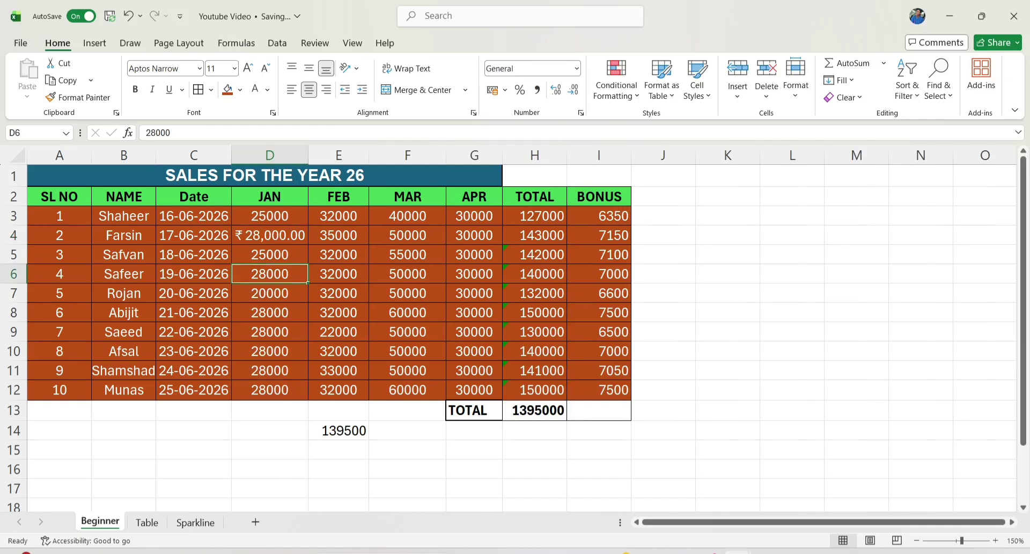
{"action": "left_click", "coordinate": [508, 219]}
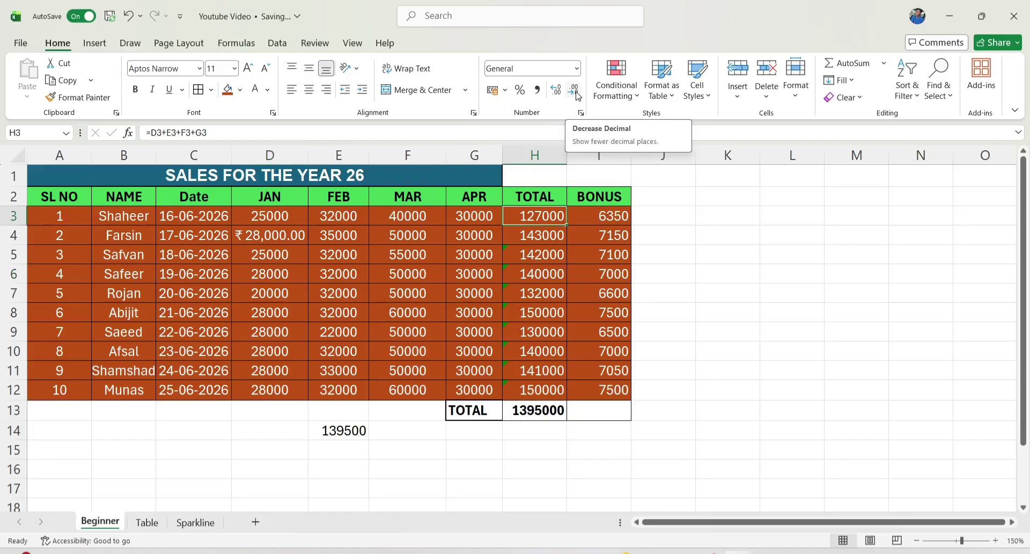
Try the Long Date number format on the date in C4.
{"action": "left_click", "coordinate": [211, 231]}
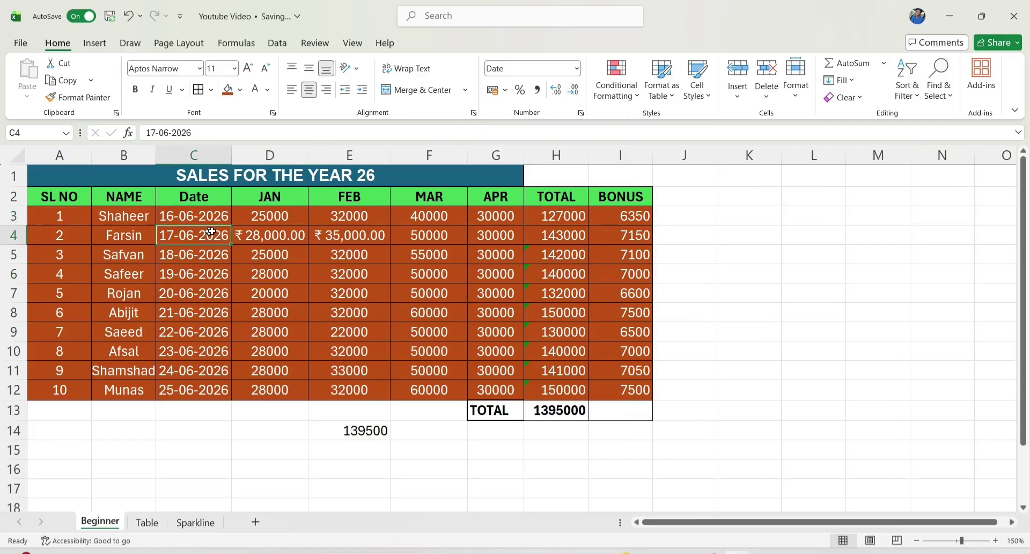
{"action": "left_click", "coordinate": [576, 69]}
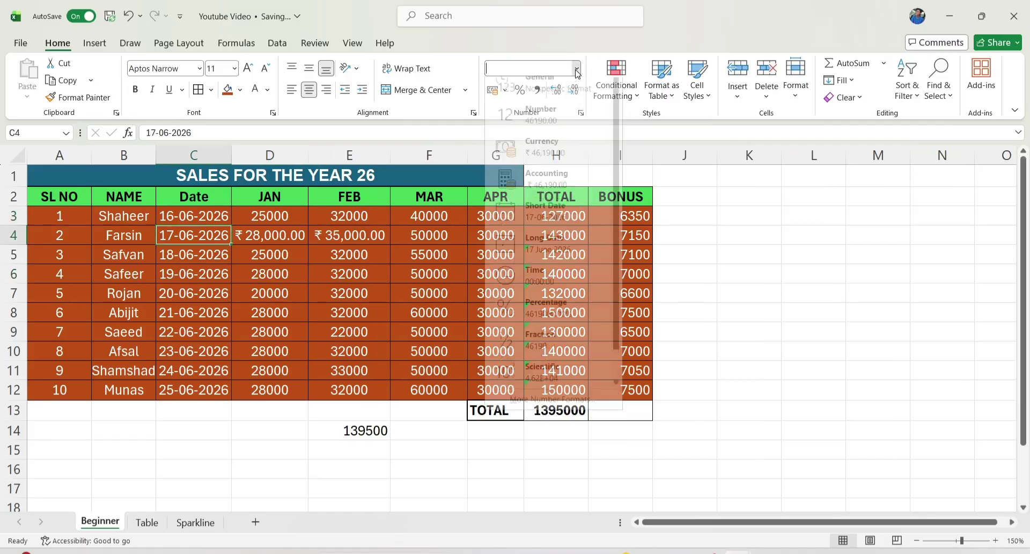
{"action": "left_click", "coordinate": [544, 254]}
{"action": "key", "text": "ctrl+z"}
Try the Percentage number format on the MAR value in F5 with its column auto-fitted.
{"action": "left_click", "coordinate": [437, 254]}
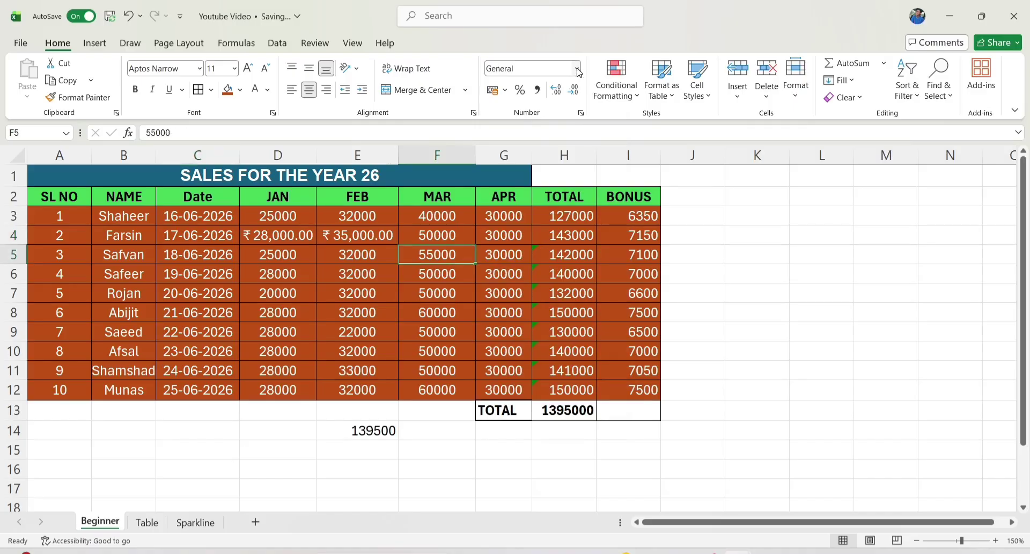
{"action": "left_click", "coordinate": [576, 68]}
{"action": "left_click", "coordinate": [541, 327]}
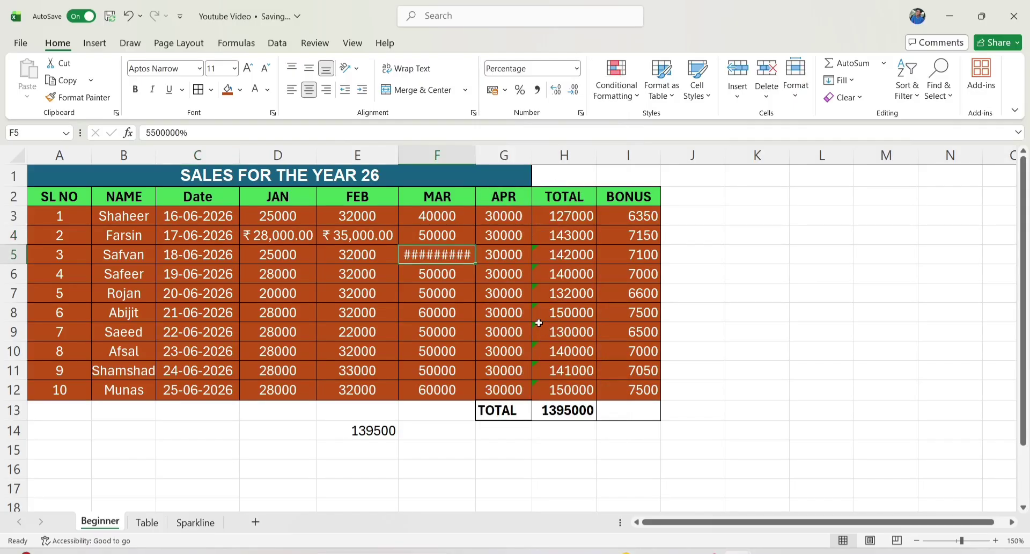
{"action": "double_click", "coordinate": [476, 150]}
{"action": "key", "text": "ctrl+z"}
{"action": "key", "text": "ctrl+z"}
Format the range D3:I13 as Currency and apply the comma style to the total in H6.
{"action": "left_click_drag", "start_coordinate": [278, 215], "coordinate": [598, 417]}
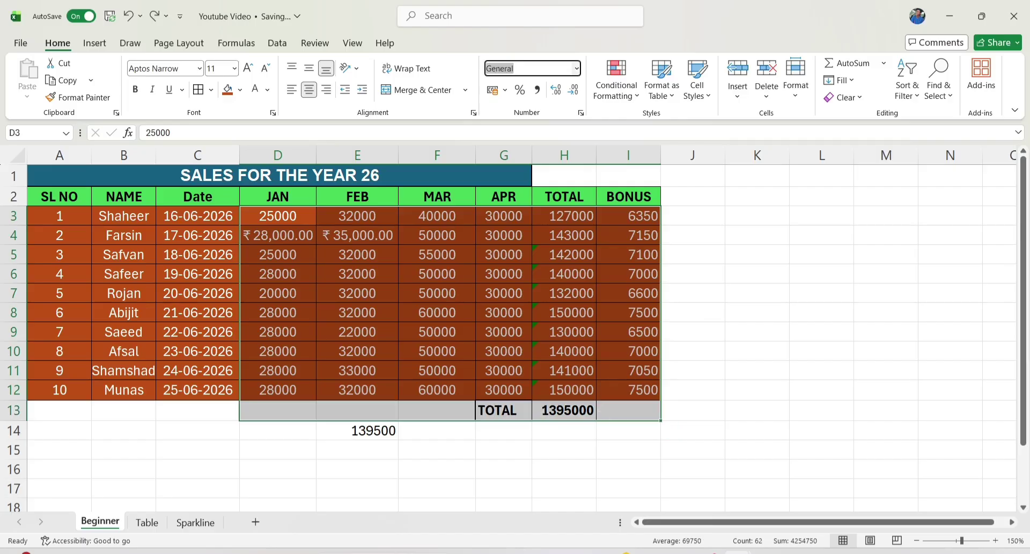
{"action": "left_click", "coordinate": [576, 68]}
{"action": "left_click", "coordinate": [536, 155]}
{"action": "left_click", "coordinate": [613, 279]}
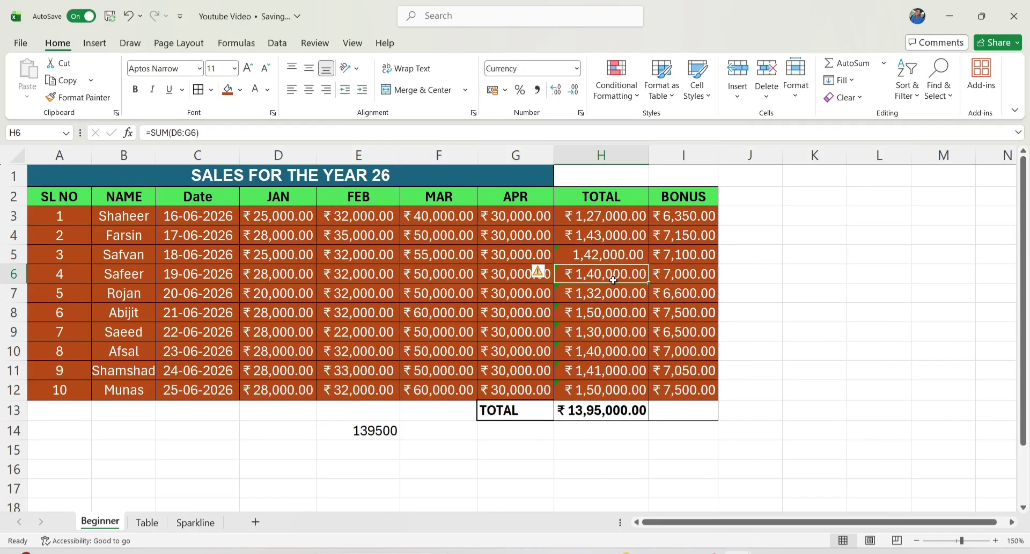
{"action": "left_click", "coordinate": [538, 89]}
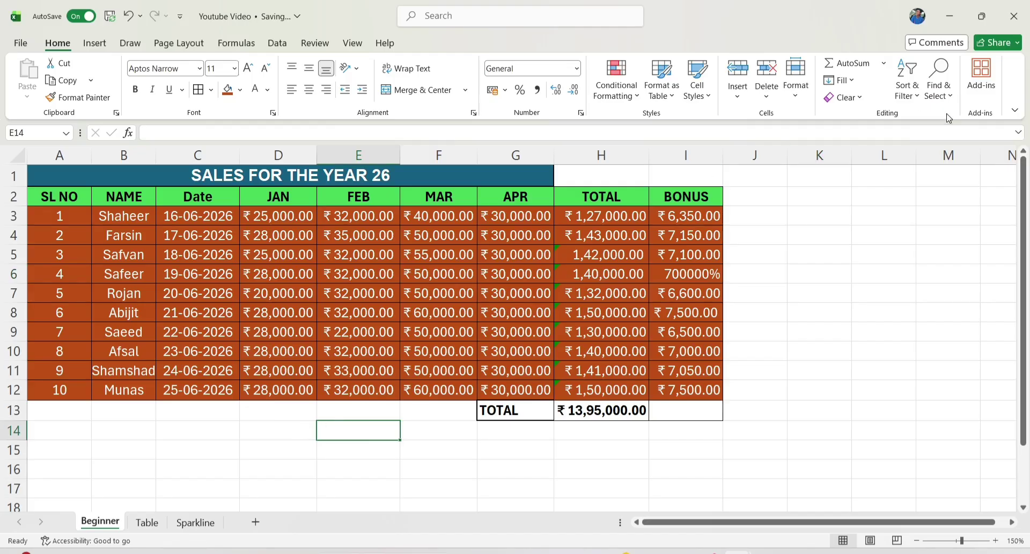
Find all occurrences of a salesperson's name in the sheet, close the search and return to the title cell A1.
{"action": "left_click", "coordinate": [935, 70]}
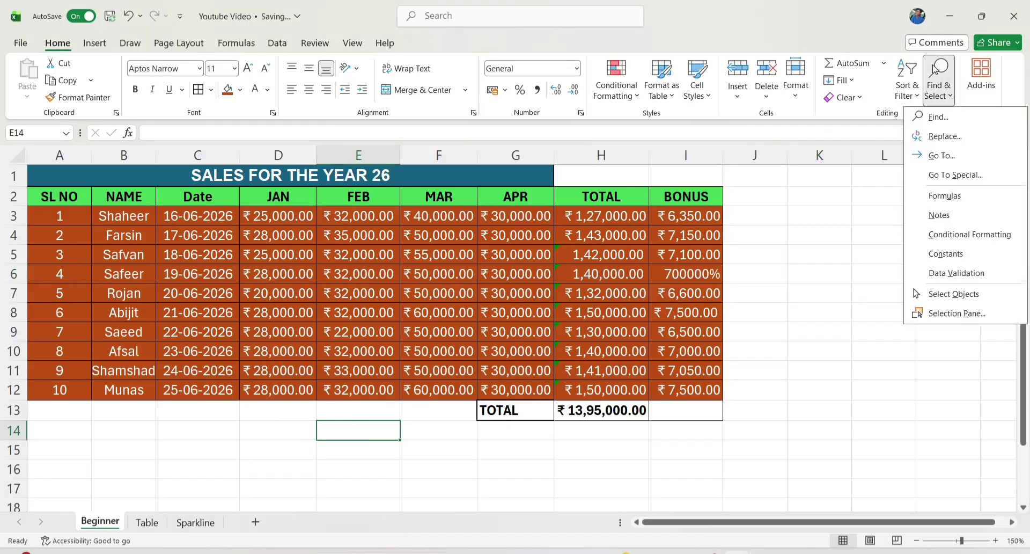
{"action": "left_click", "coordinate": [930, 118]}
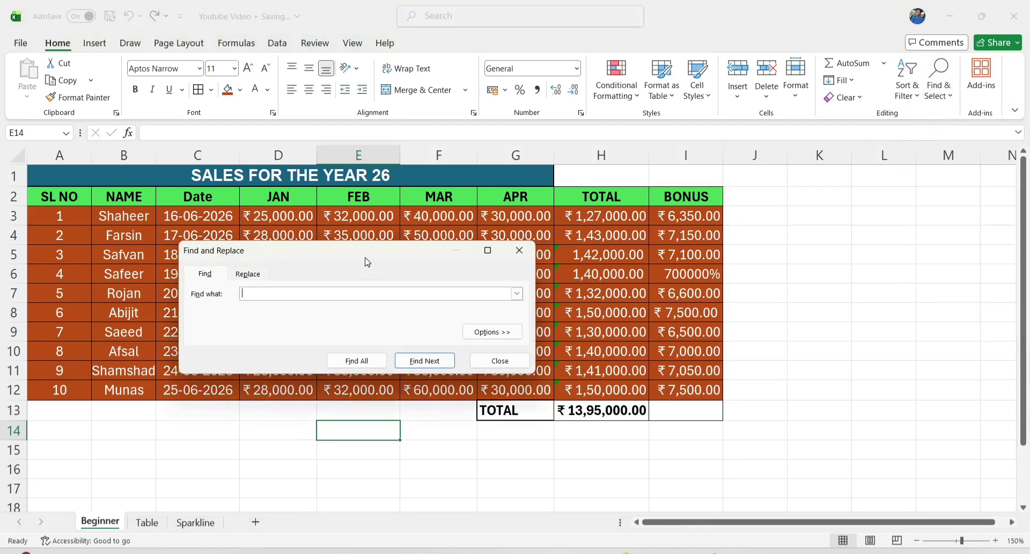
{"action": "left_click_drag", "start_coordinate": [363, 260], "coordinate": [396, 383]}
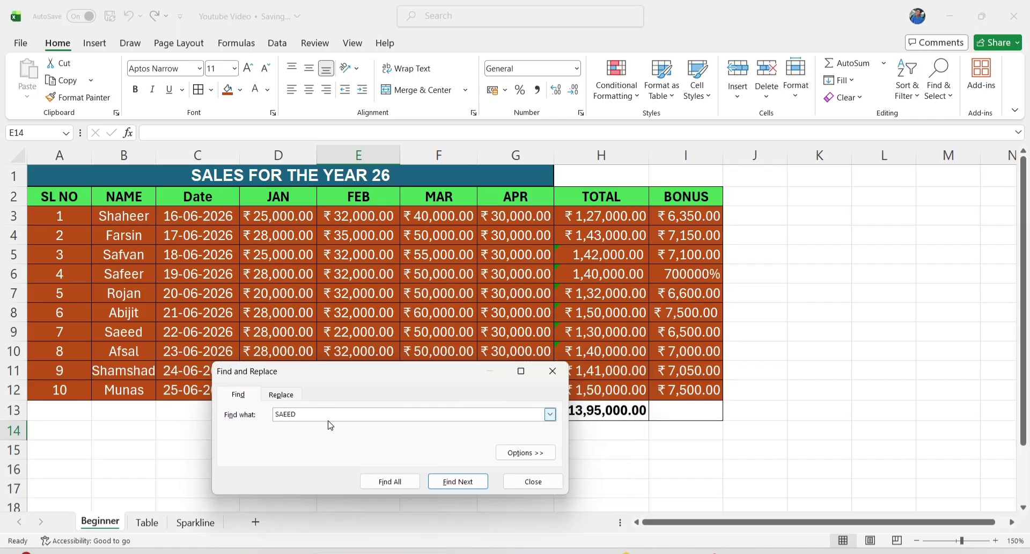
{"action": "left_click", "coordinate": [392, 481]}
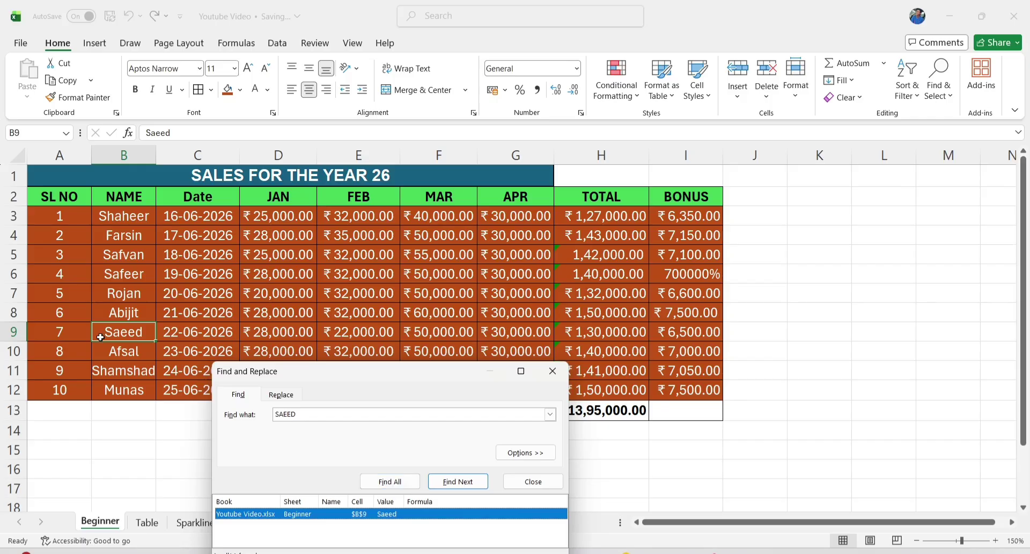
{"action": "key", "text": "Escape"}
{"action": "key", "text": "ctrl+Home"}
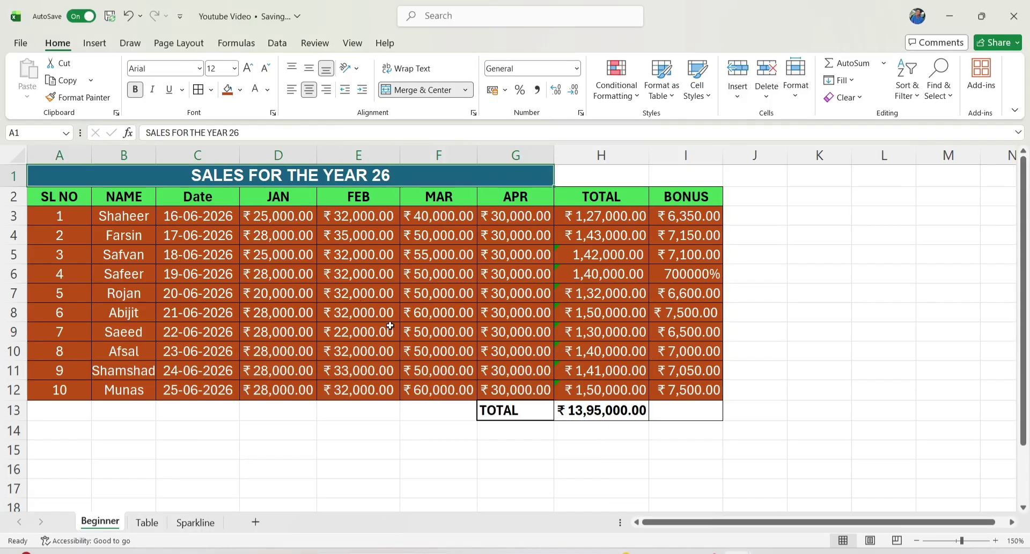
Toggle the display of the worksheet's gridlines.
{"action": "left_click", "coordinate": [352, 43]}
{"action": "left_click", "coordinate": [392, 454]}
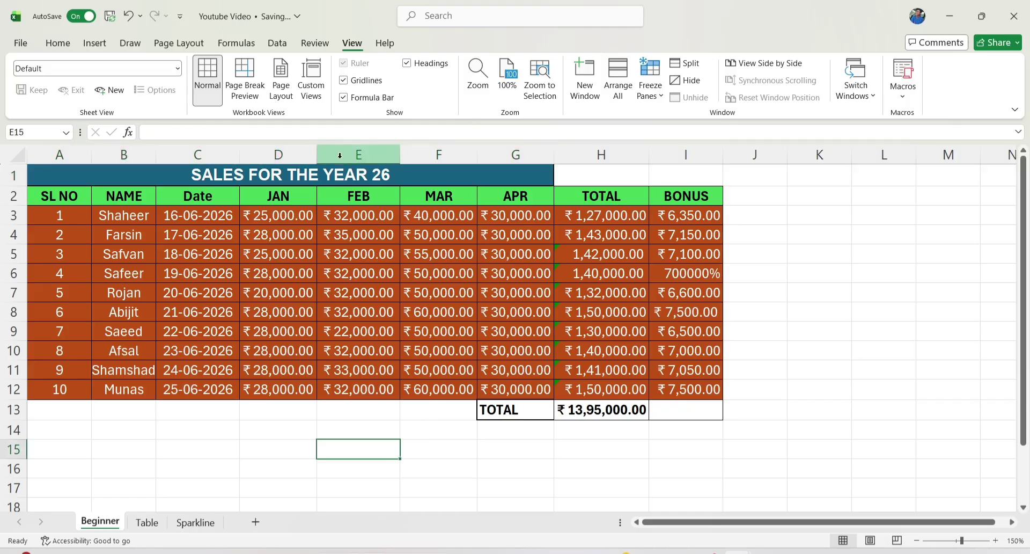
{"action": "left_click", "coordinate": [343, 84]}
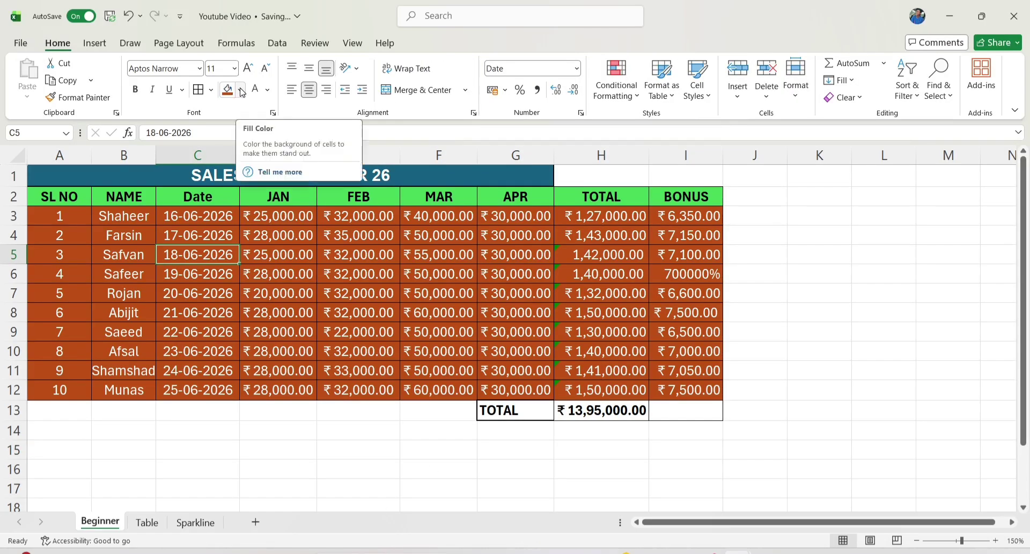
Fill cells C5, E7, G9, C11 and F4 with dark blue and colour the text of C11 green.
{"action": "left_click", "coordinate": [240, 90]}
{"action": "left_click", "coordinate": [288, 147]}
{"action": "left_click", "coordinate": [376, 293]}
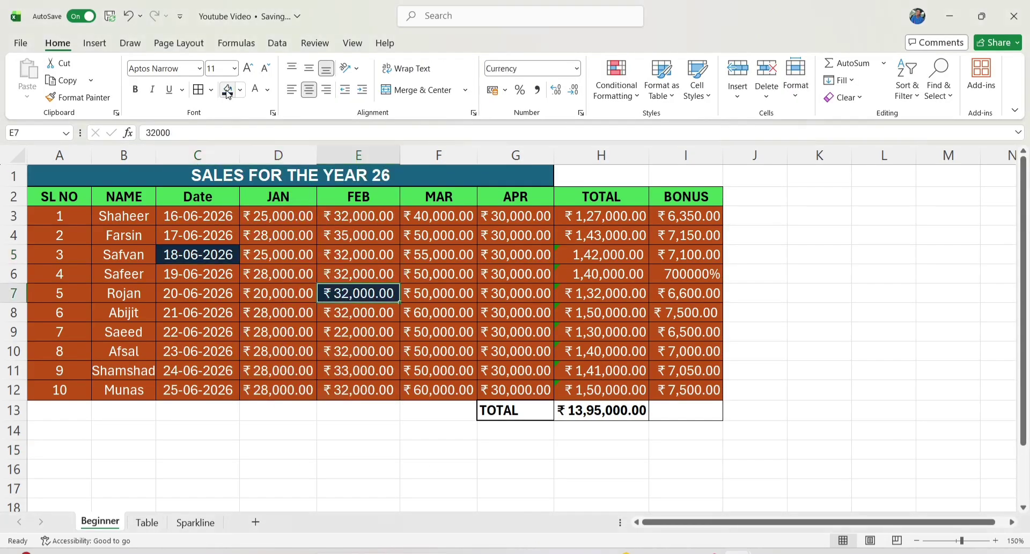
{"action": "left_click", "coordinate": [510, 336]}
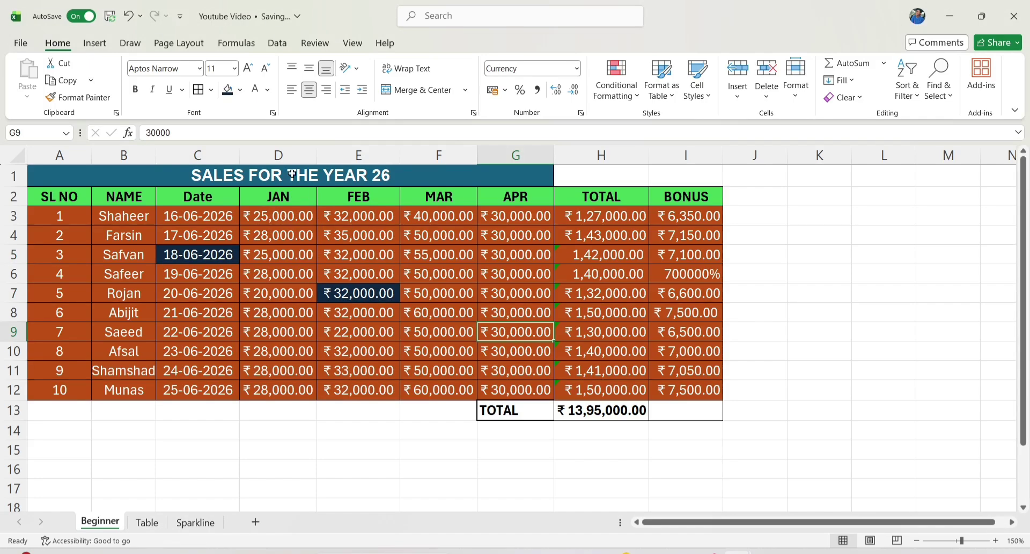
{"action": "left_click", "coordinate": [230, 92]}
{"action": "left_click", "coordinate": [438, 236]}
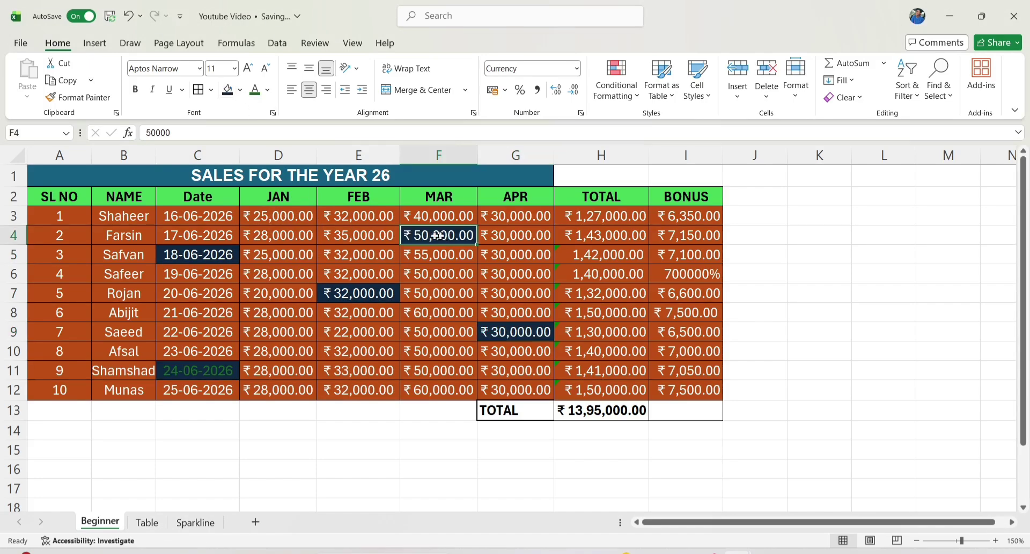
Copy F4's formatting with a locked Format Painter to G6, E10, C8, B7, A4, A9, H6, H10 and I10.
{"action": "left_click", "coordinate": [80, 97]}
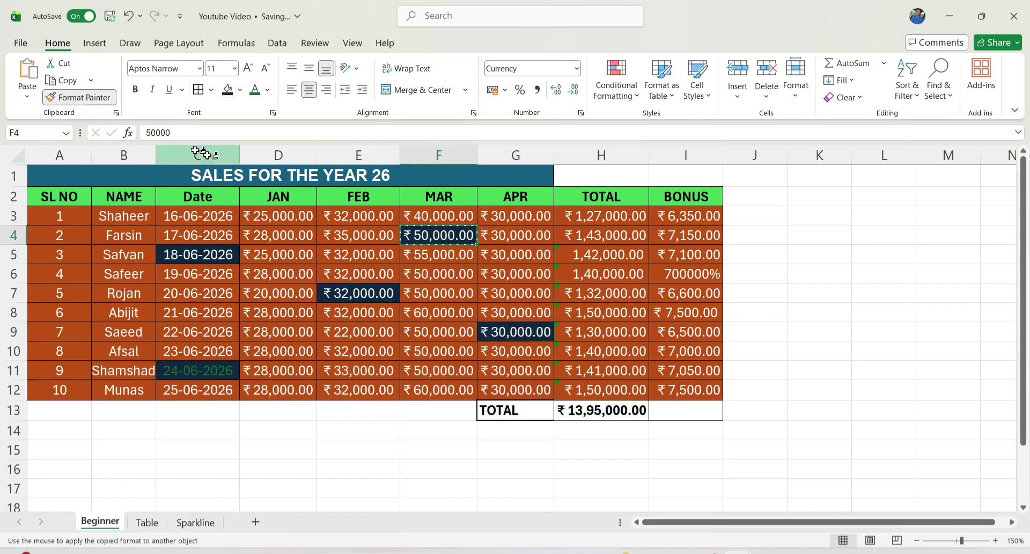
{"action": "left_click", "coordinate": [494, 278]}
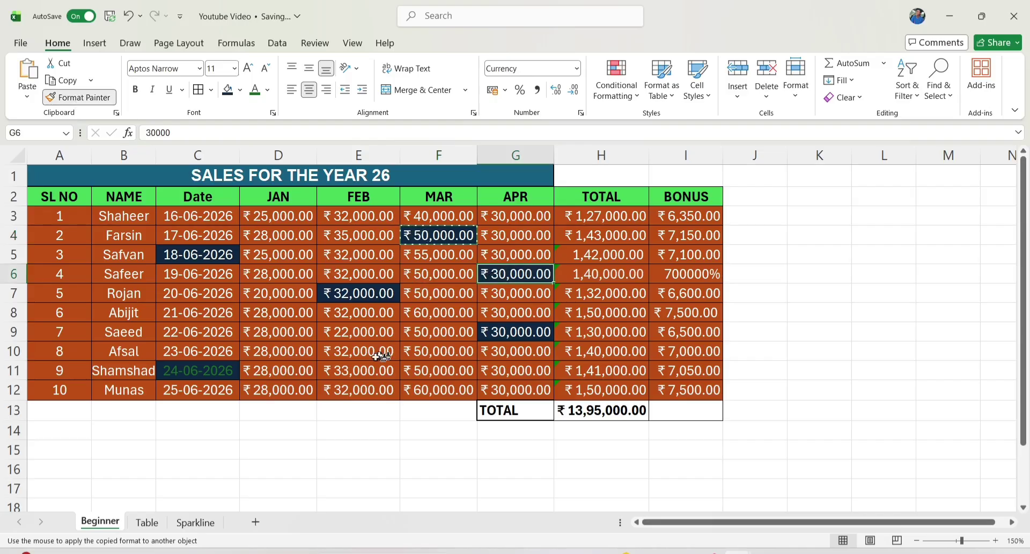
{"action": "left_click", "coordinate": [356, 351]}
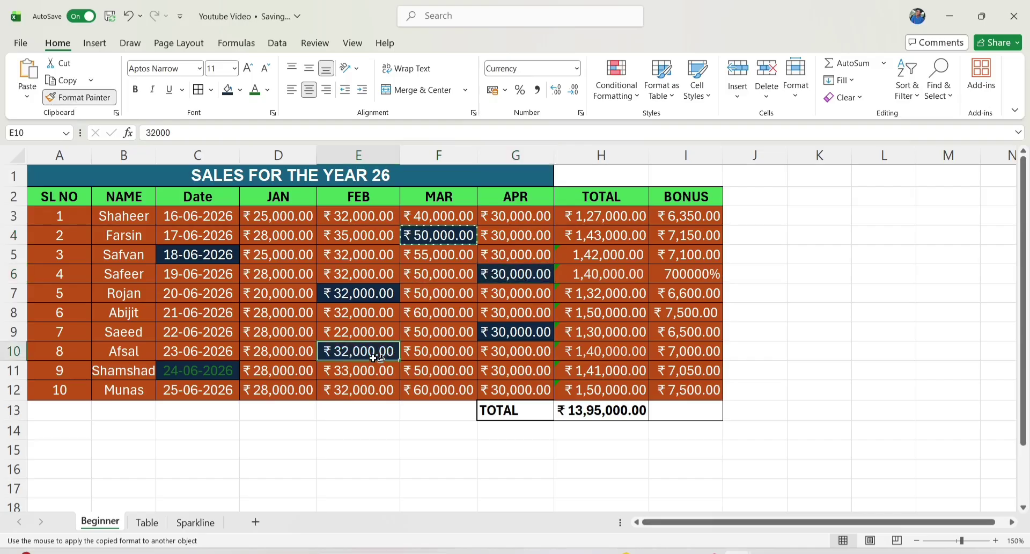
{"action": "left_click", "coordinate": [212, 313]}
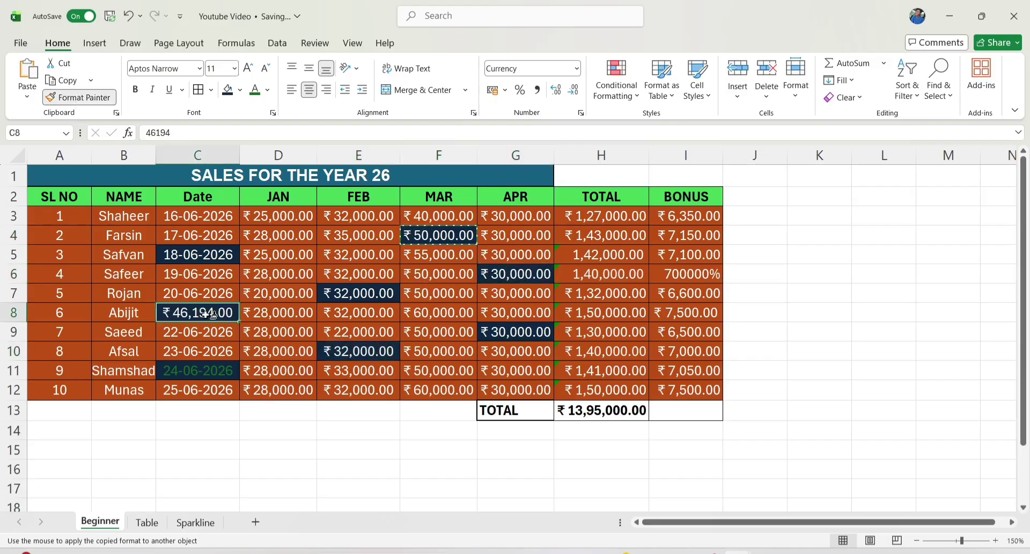
{"action": "left_click", "coordinate": [122, 294]}
{"action": "left_click", "coordinate": [64, 236]}
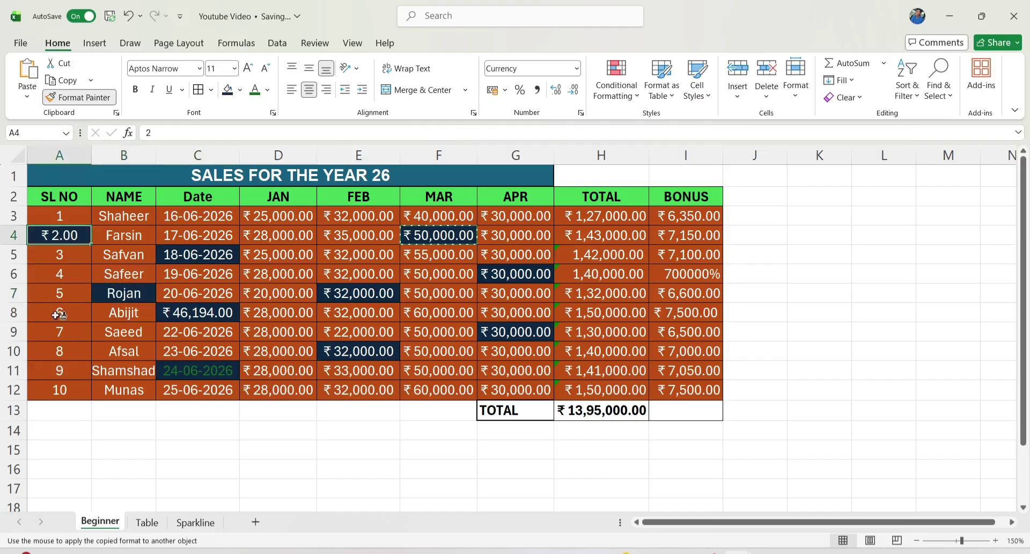
{"action": "left_click", "coordinate": [60, 315]}
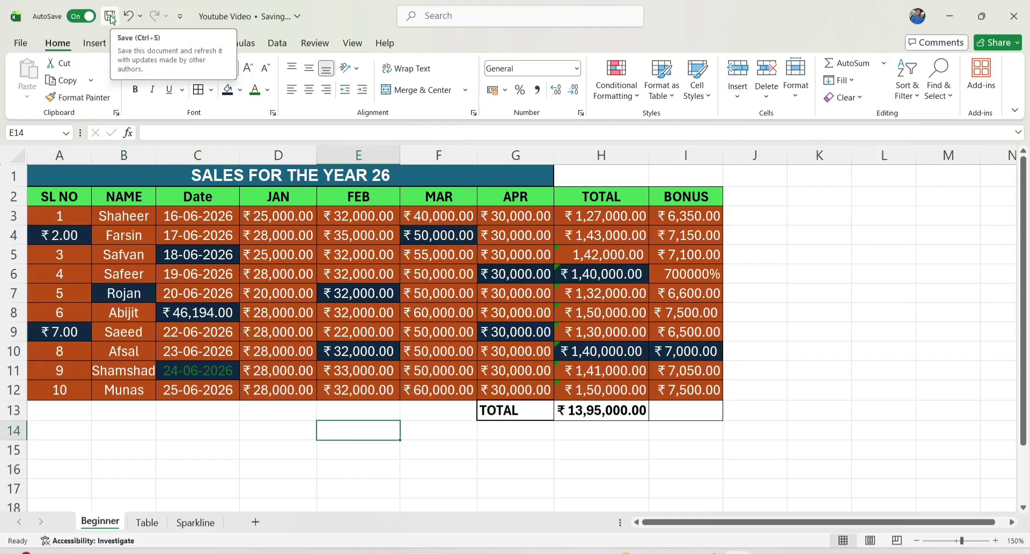
Open the workbook's print settings and set the page to Landscape Orientation.
{"action": "left_click", "coordinate": [18, 43]}
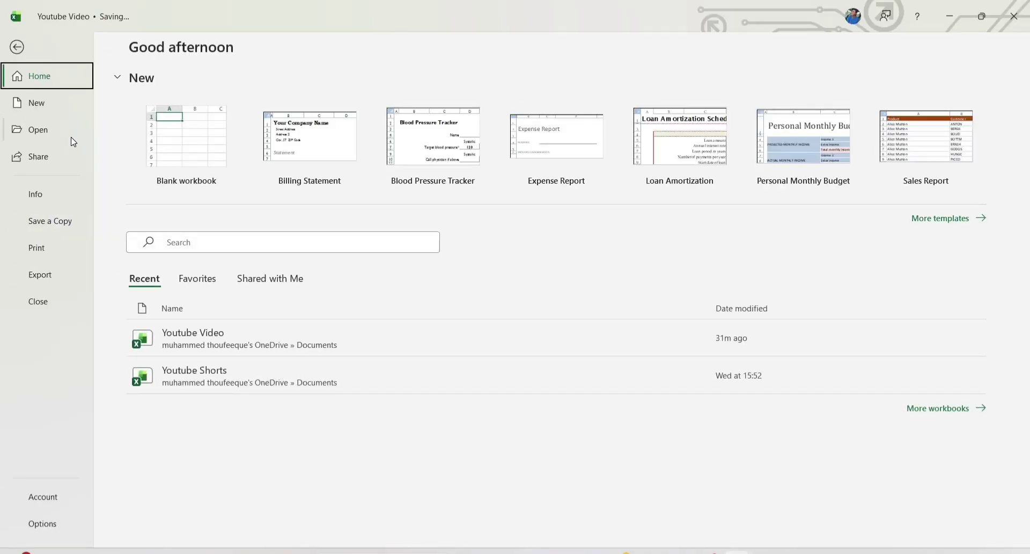
{"action": "left_click", "coordinate": [49, 251]}
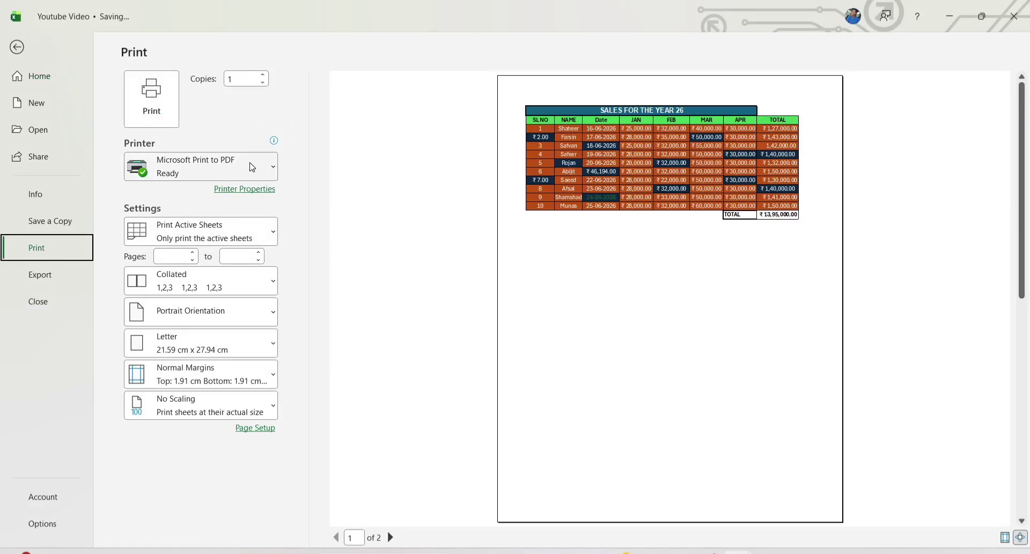
{"action": "left_click", "coordinate": [225, 237]}
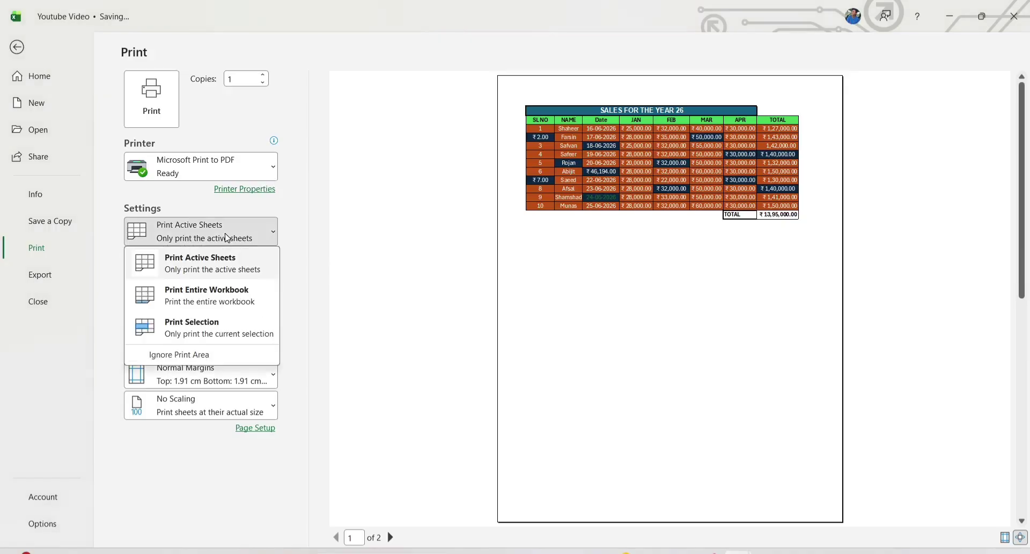
{"action": "left_click", "coordinate": [299, 244]}
{"action": "left_click", "coordinate": [230, 315]}
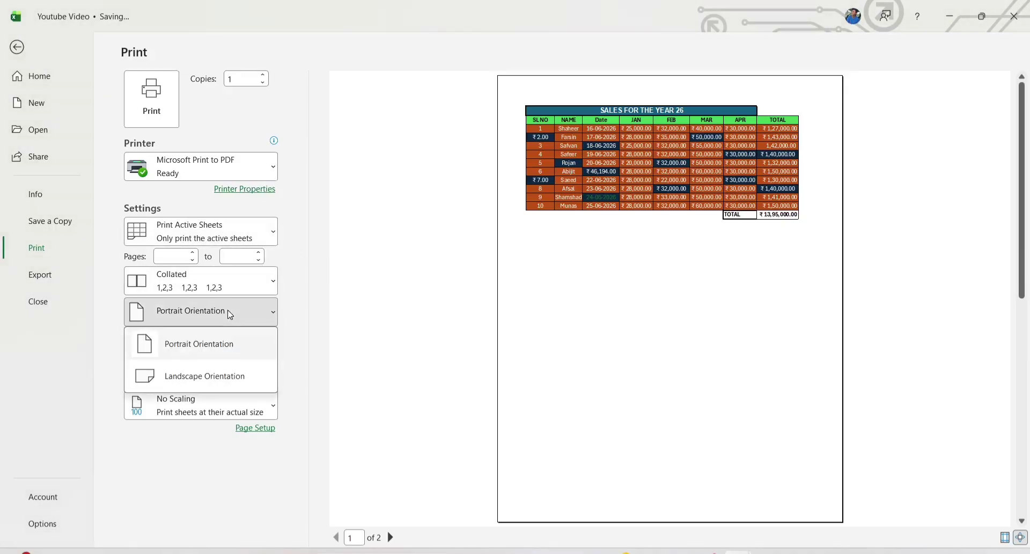
{"action": "left_click", "coordinate": [214, 373]}
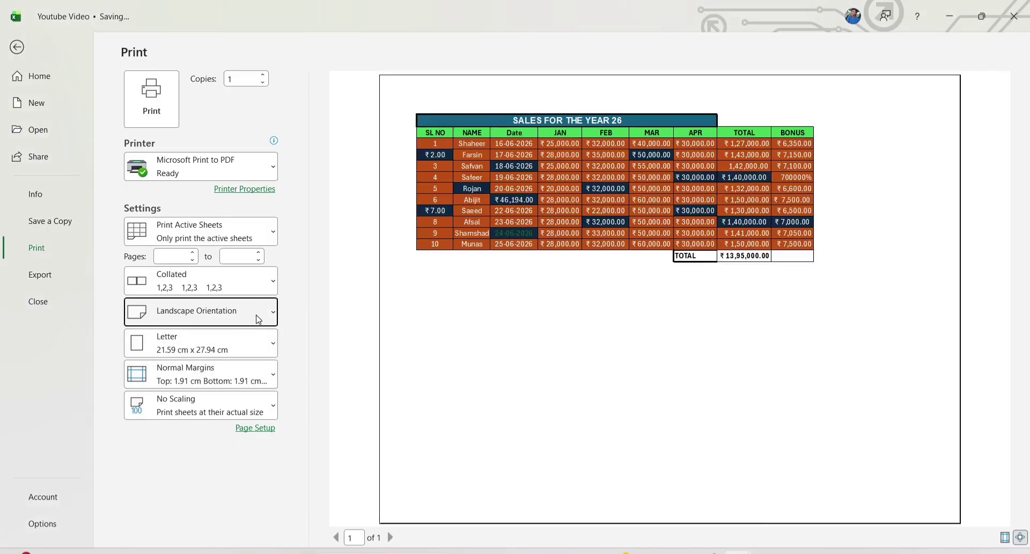
View the available paper sizes and margin presets in the print settings.
{"action": "left_click", "coordinate": [265, 350]}
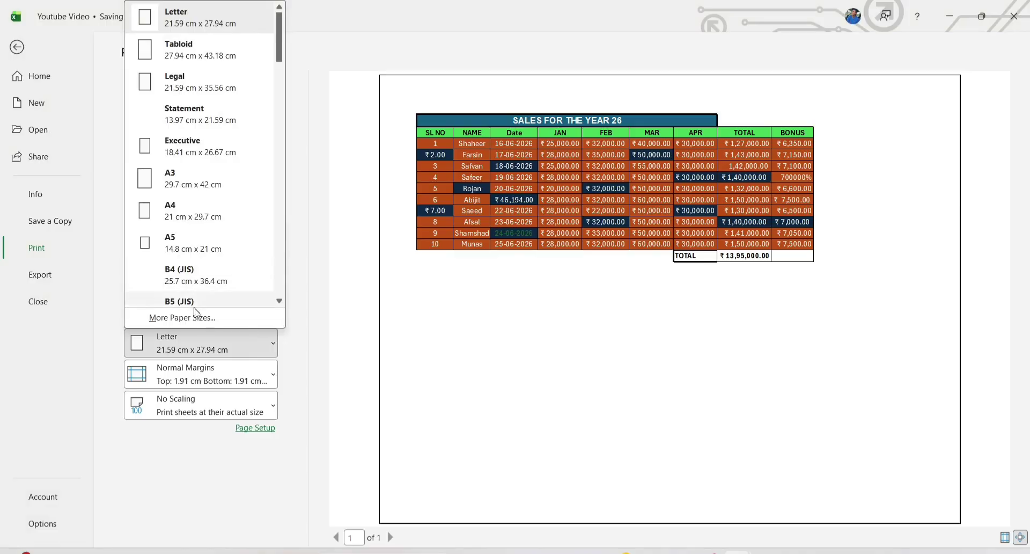
{"action": "left_click", "coordinate": [254, 385]}
{"action": "left_click", "coordinate": [274, 378]}
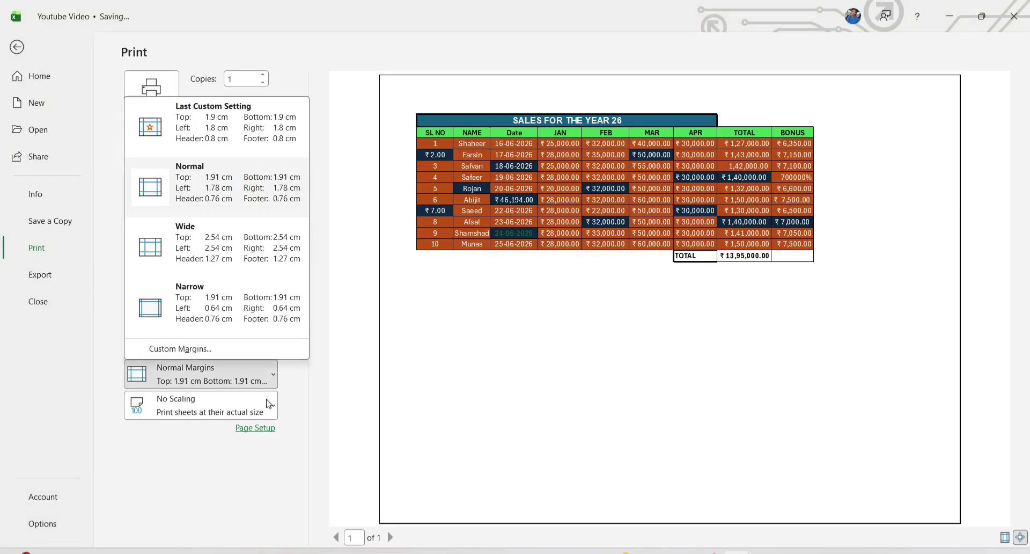
Set the print scaling to Fit Sheet on One Page and reopen the scaling choices.
{"action": "left_click", "coordinate": [268, 403]}
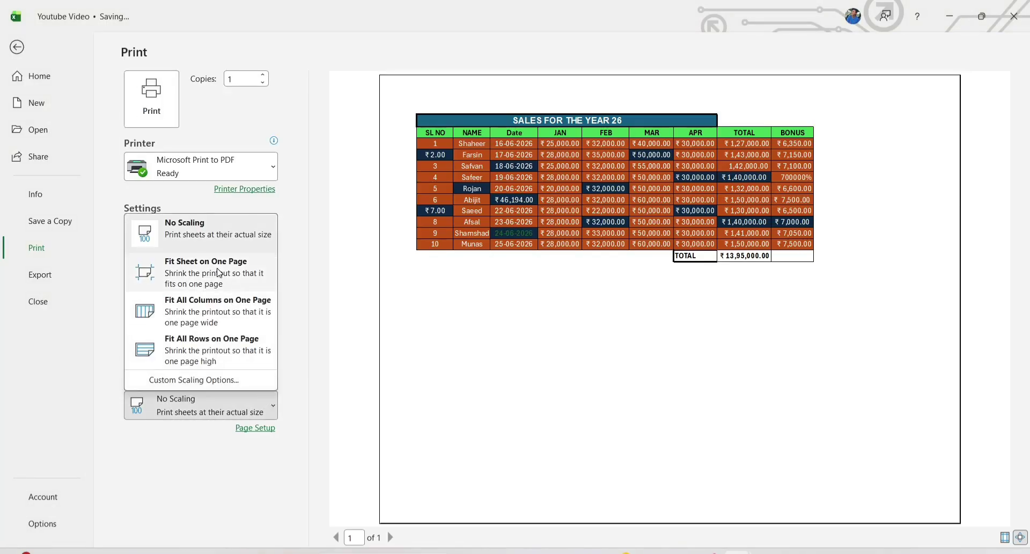
{"action": "left_click", "coordinate": [216, 268]}
{"action": "left_click", "coordinate": [262, 409]}
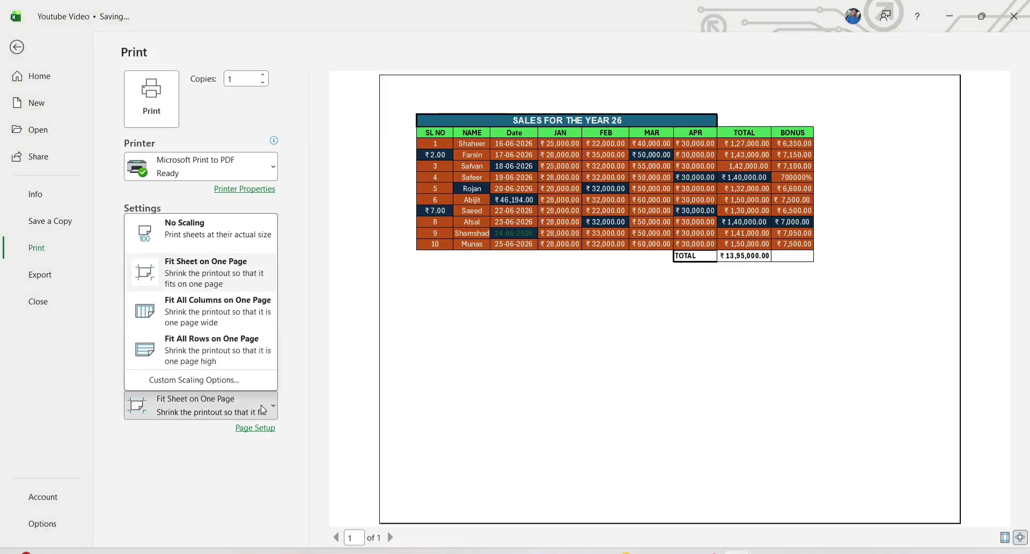